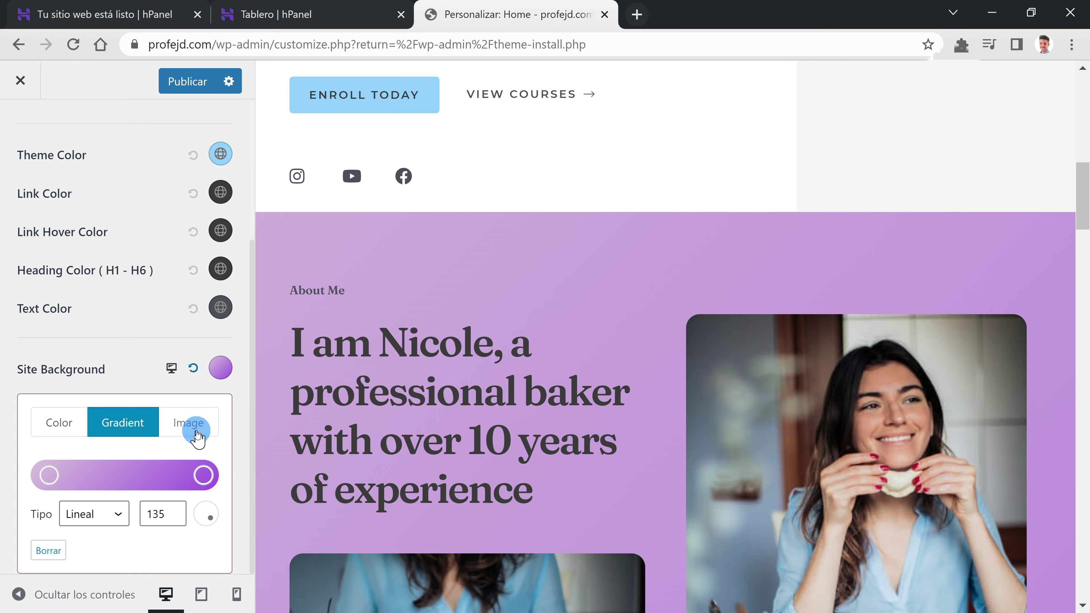
Step: Replace the site background gradient with a solid white color
{"action": "left_click", "coordinate": [194, 428]}
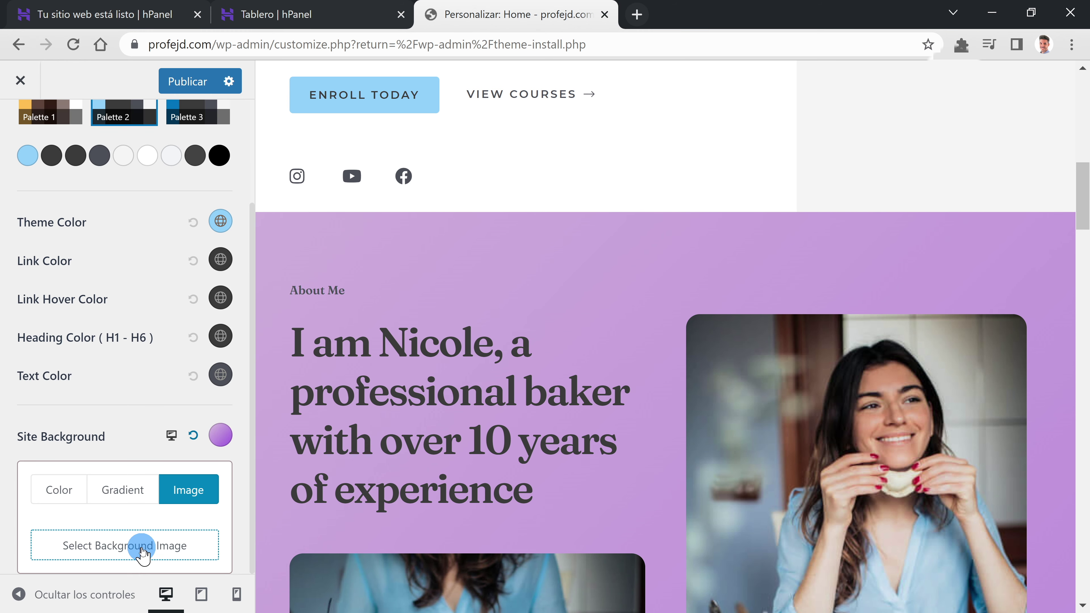
{"action": "left_click", "coordinate": [113, 503]}
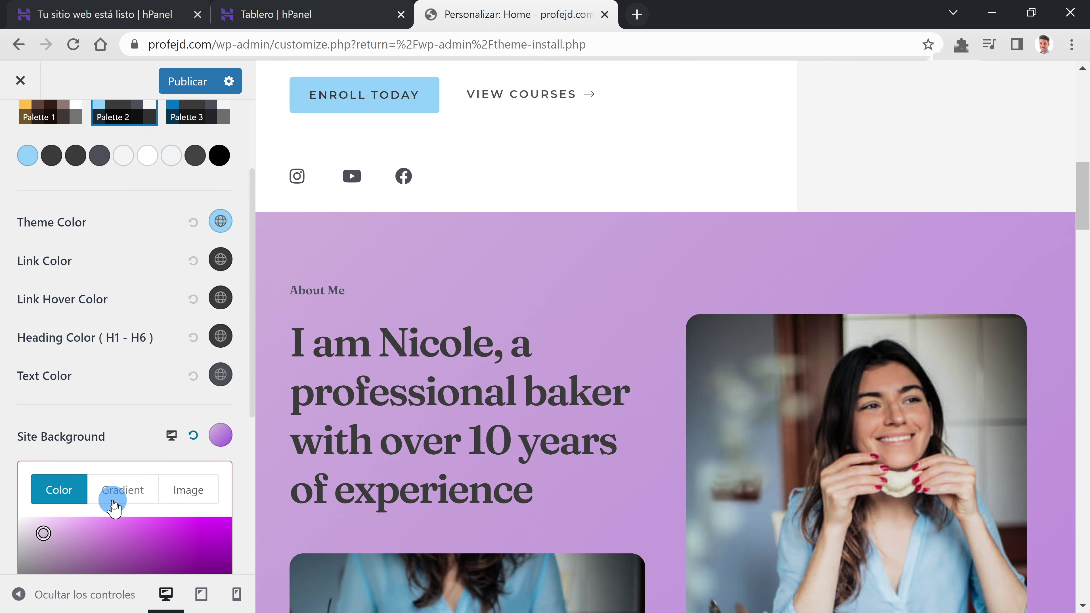
{"action": "left_click_drag", "start_coordinate": [86, 533], "coordinate": [10, 341]}
{"action": "left_click", "coordinate": [155, 537]}
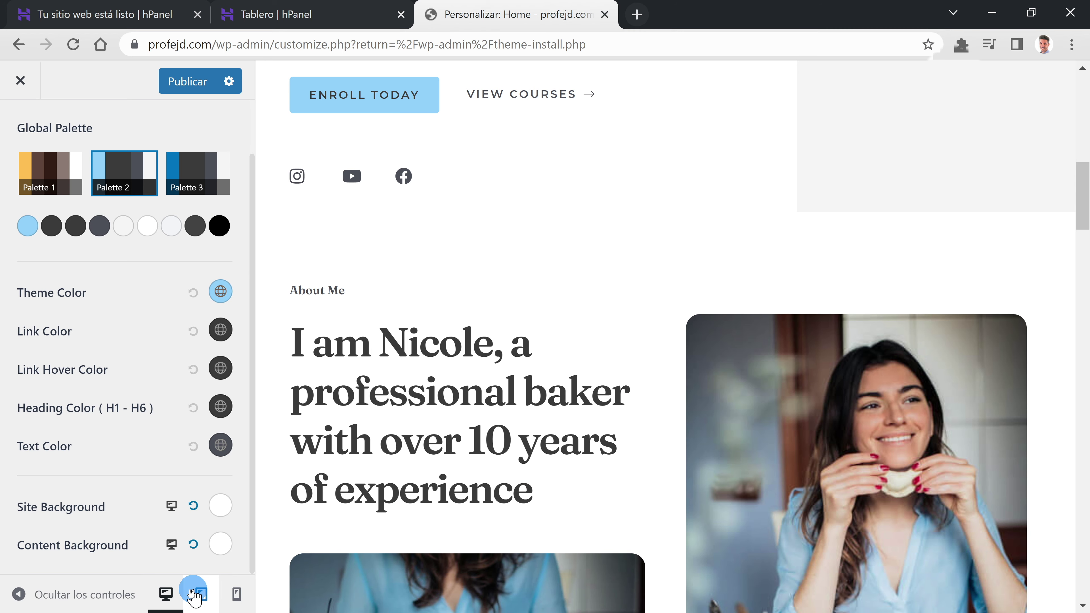
Step: Preview the page in tablet and mobile sizes, then publish the color changes
{"action": "left_click", "coordinate": [172, 594]}
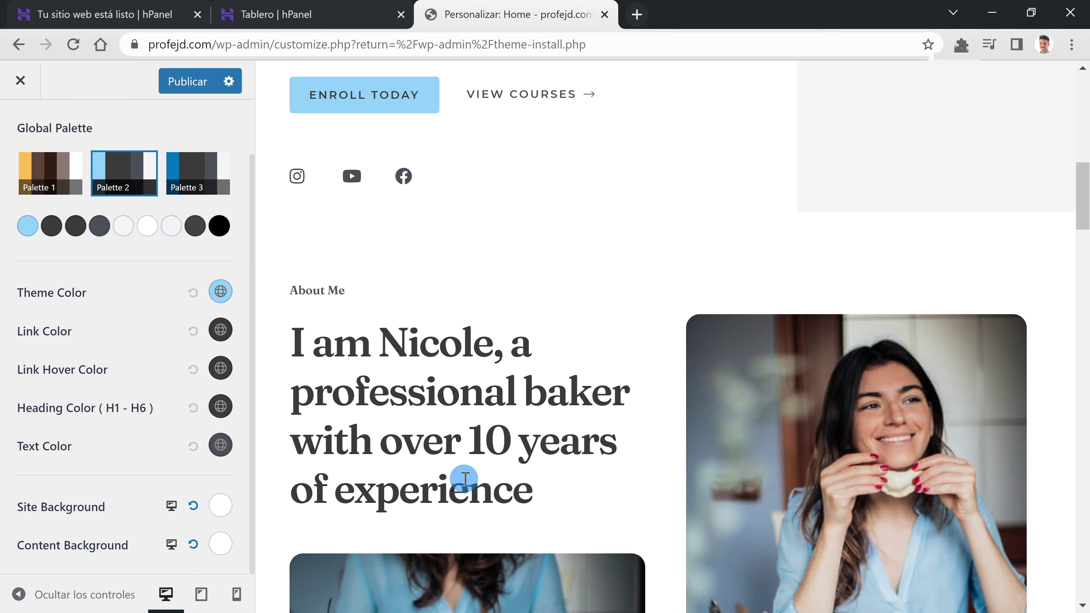
{"action": "left_click", "coordinate": [202, 595]}
{"action": "left_click", "coordinate": [236, 594]}
{"action": "scroll", "coordinate": [704, 351], "scroll_direction": "down", "scroll_amount": 10}
{"action": "scroll", "coordinate": [705, 354], "scroll_direction": "down", "scroll_amount": 5}
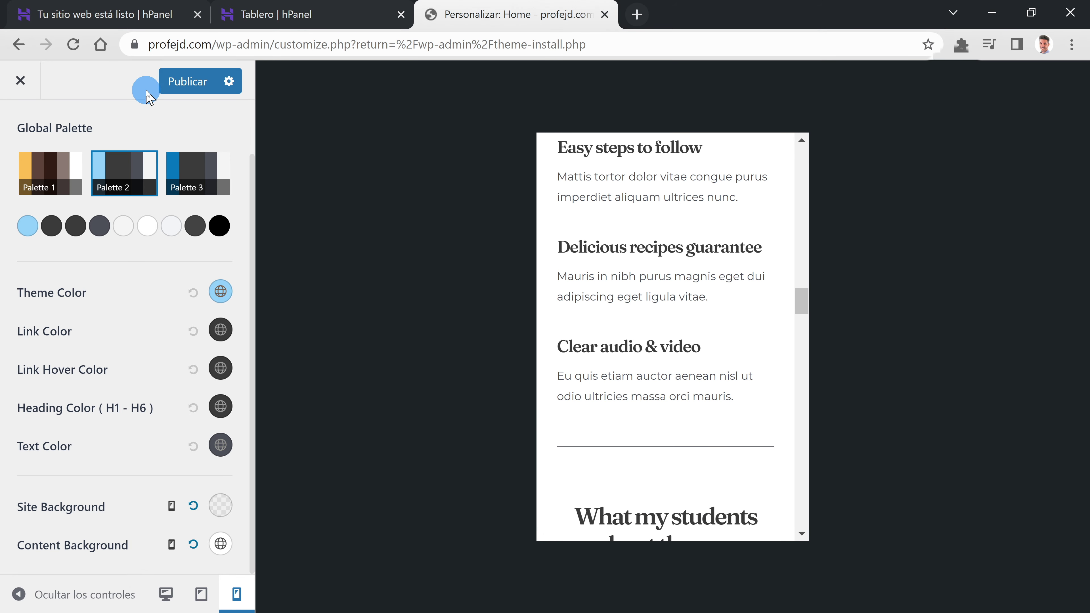
{"action": "left_click", "coordinate": [177, 81]}
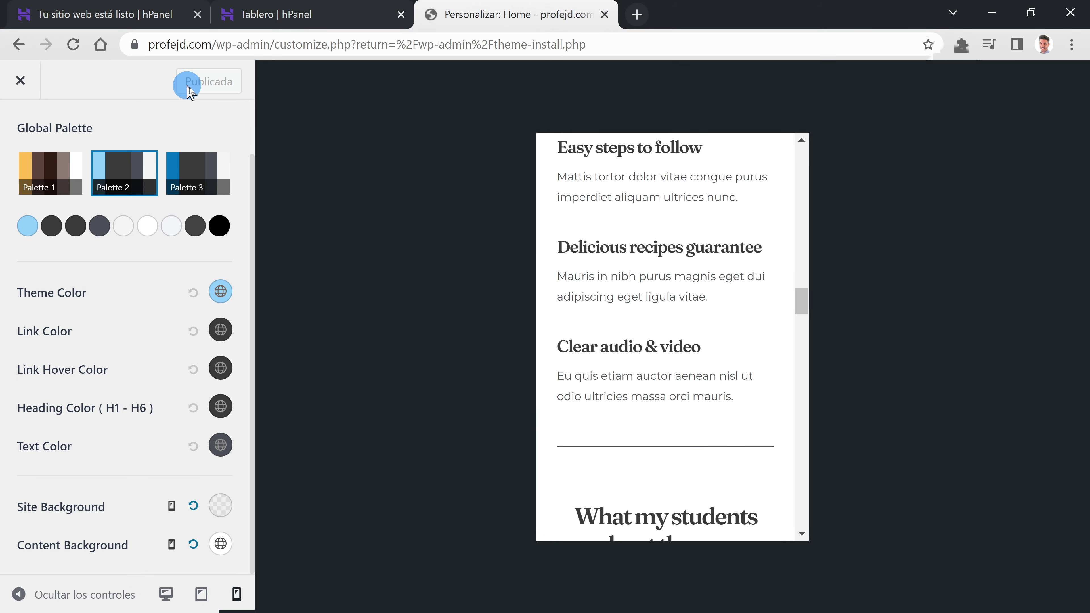
Step: In the global button settings, set the button text color to blue and the hover background color to black
{"action": "scroll", "coordinate": [31, 111], "scroll_direction": "up", "scroll_amount": 2}
{"action": "left_click", "coordinate": [20, 134]}
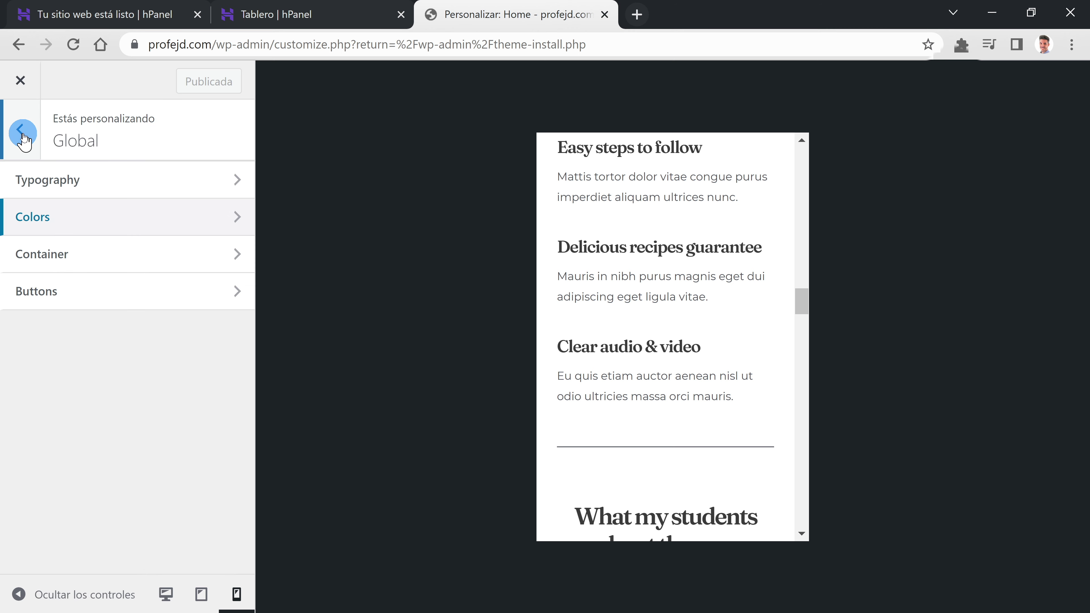
{"action": "left_click", "coordinate": [186, 292]}
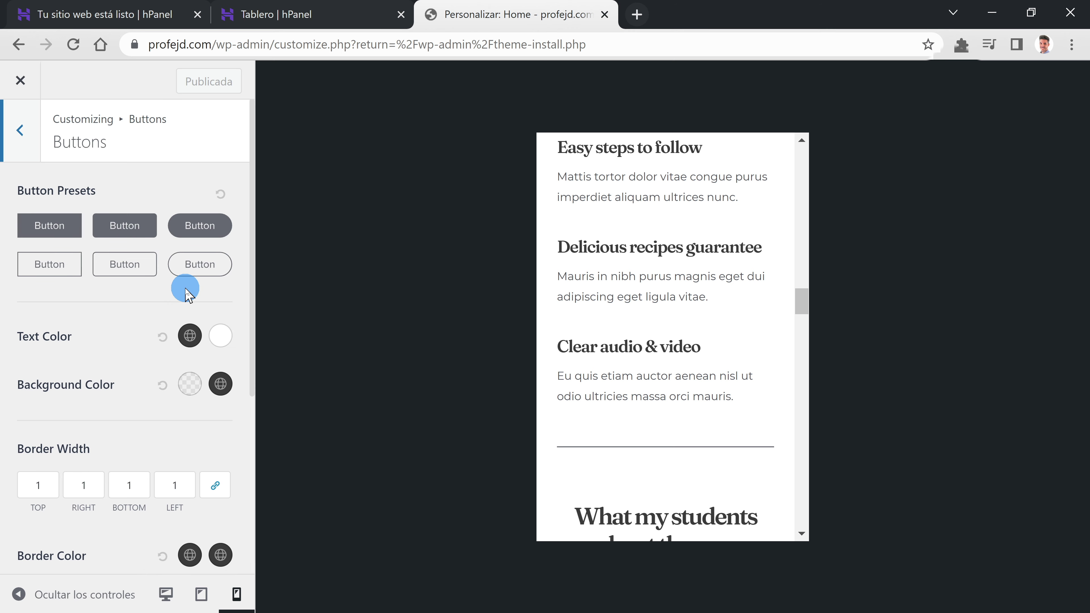
{"action": "scroll", "coordinate": [628, 324], "scroll_direction": "up", "scroll_amount": 10}
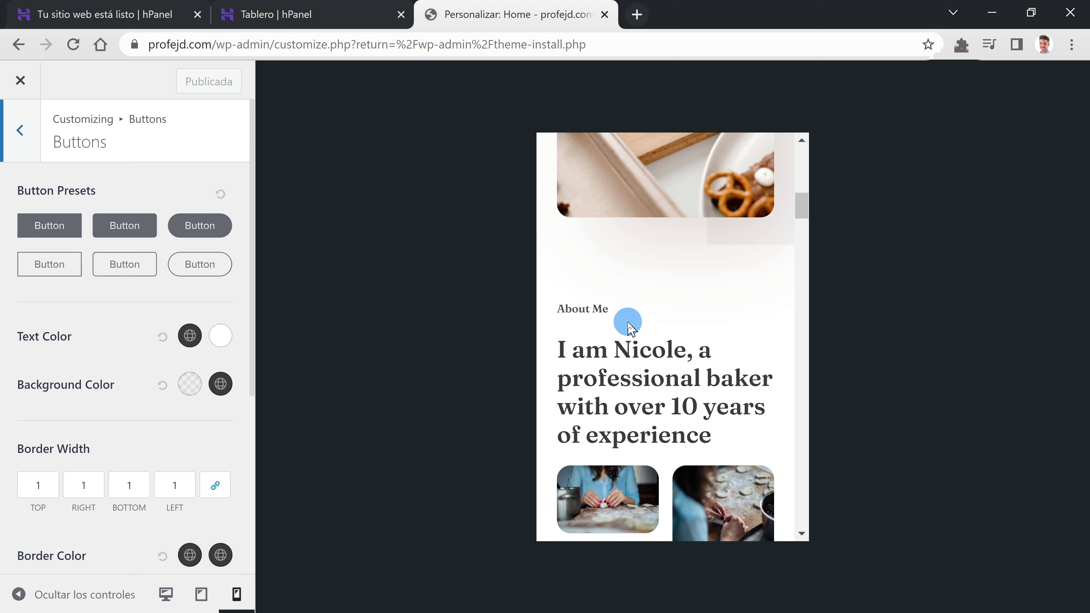
{"action": "scroll", "coordinate": [627, 322], "scroll_direction": "down", "scroll_amount": 5}
{"action": "scroll", "coordinate": [627, 324], "scroll_direction": "down", "scroll_amount": 5}
{"action": "left_click", "coordinate": [190, 335]}
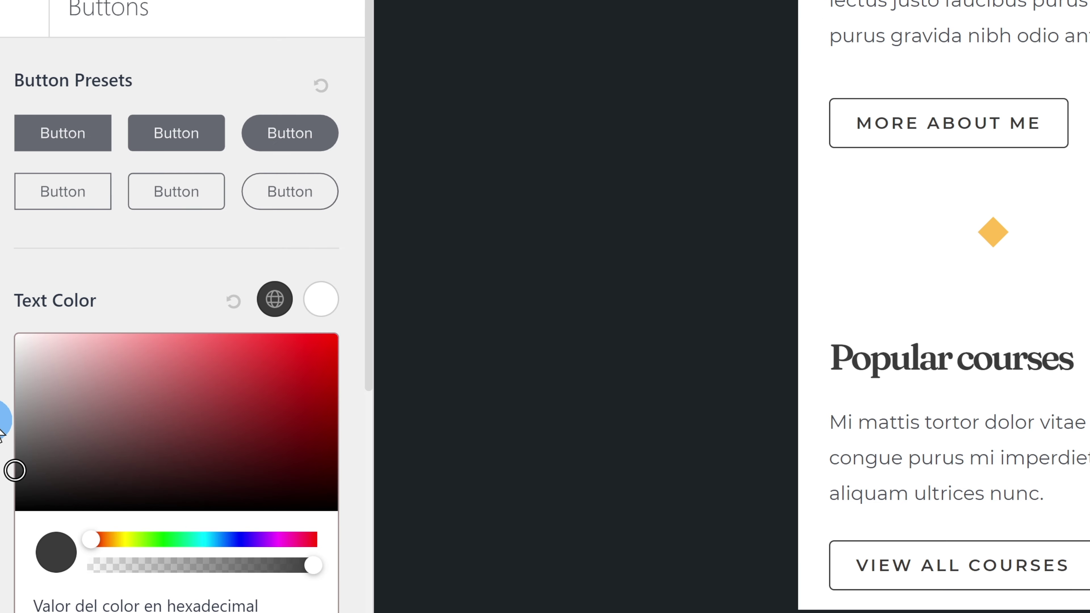
{"action": "left_click_drag", "start_coordinate": [46, 461], "coordinate": [243, 379]}
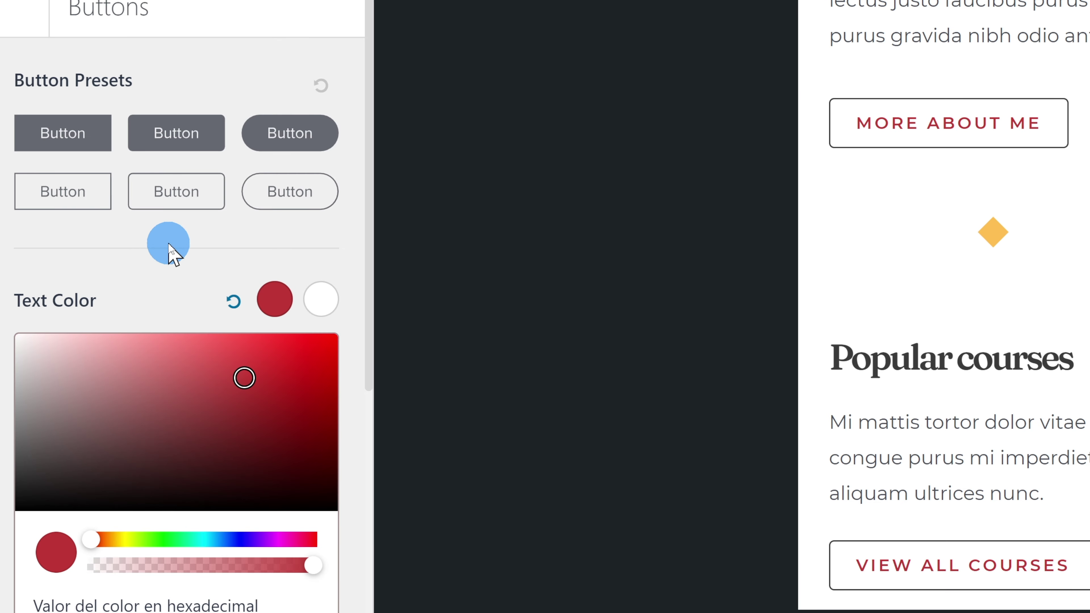
{"action": "left_click", "coordinate": [230, 540]}
{"action": "left_click", "coordinate": [219, 387]}
{"action": "left_click", "coordinate": [243, 294]}
Step: Set the global buttons' border radius to 106 px
{"action": "scroll", "coordinate": [244, 294], "scroll_direction": "down", "scroll_amount": 5}
{"action": "left_click", "coordinate": [266, 275]}
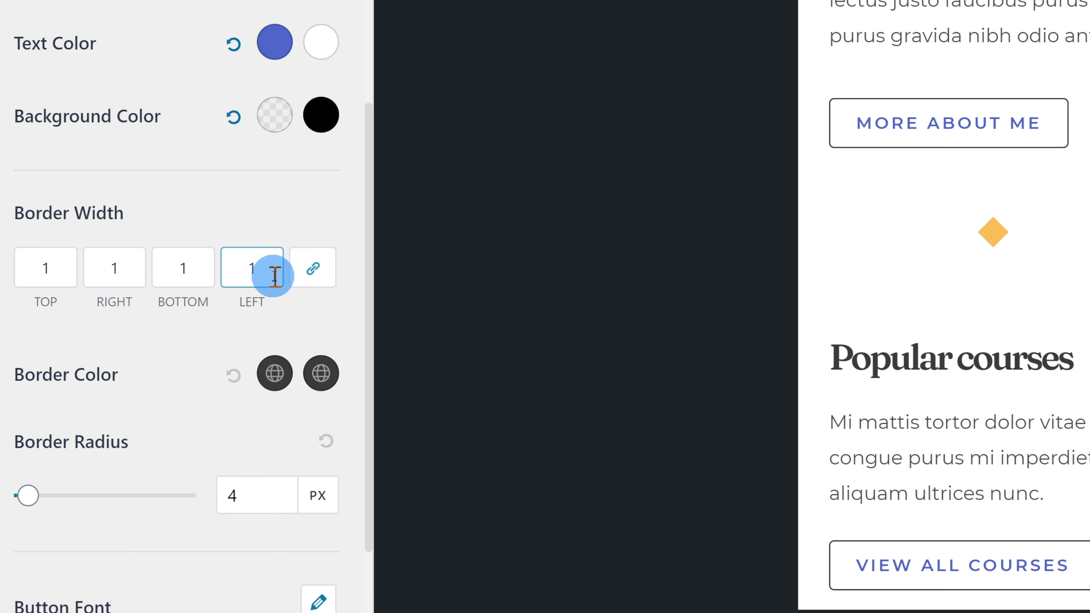
{"action": "scroll", "coordinate": [258, 266], "scroll_direction": "down", "scroll_amount": 3}
{"action": "left_click_drag", "start_coordinate": [30, 369], "coordinate": [112, 369]}
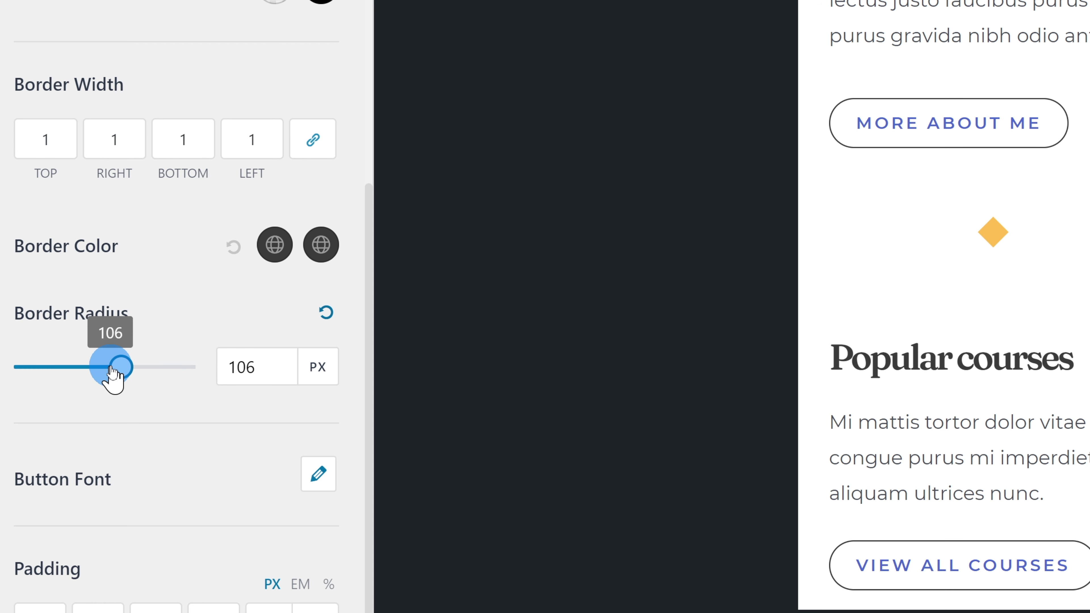
{"action": "scroll", "coordinate": [224, 458], "scroll_direction": "down", "scroll_amount": 1}
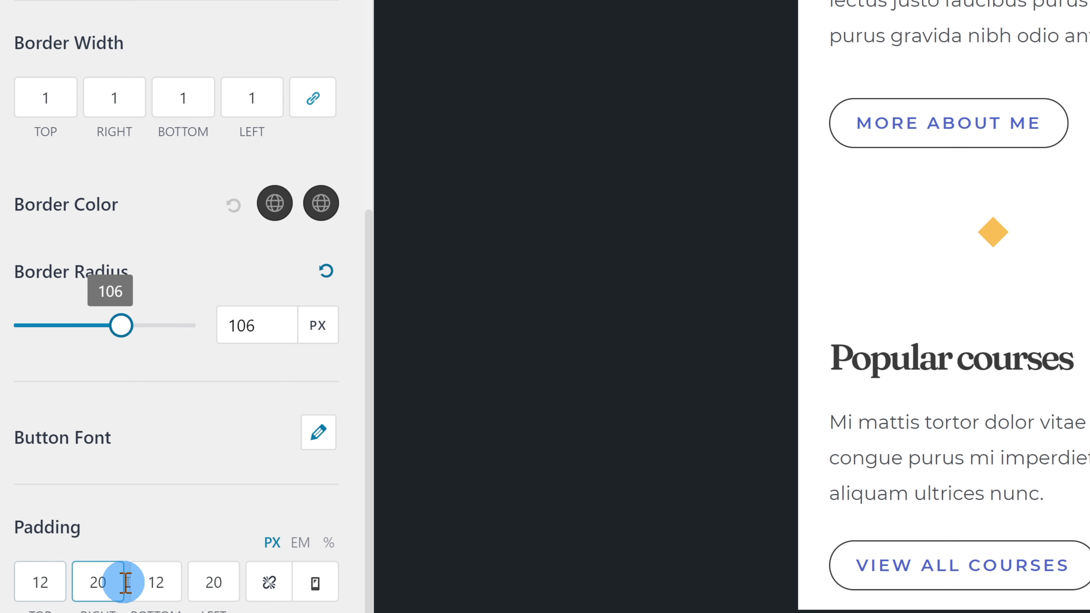
{"action": "left_click", "coordinate": [227, 583]}
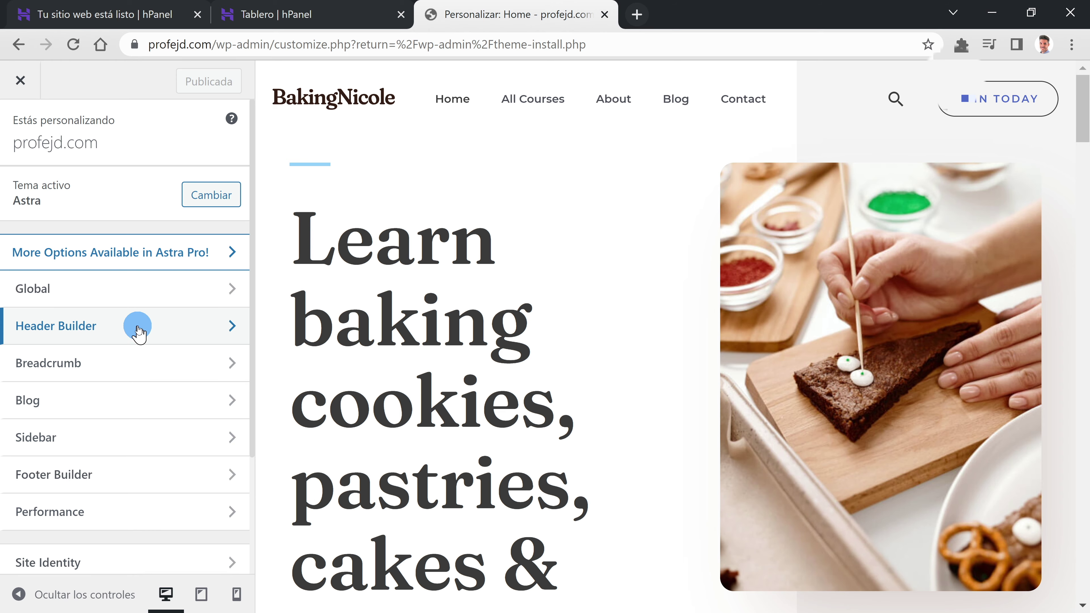
Step: Open the header's button in the Header Builder and change its text to "Destacado"
{"action": "left_click", "coordinate": [136, 328]}
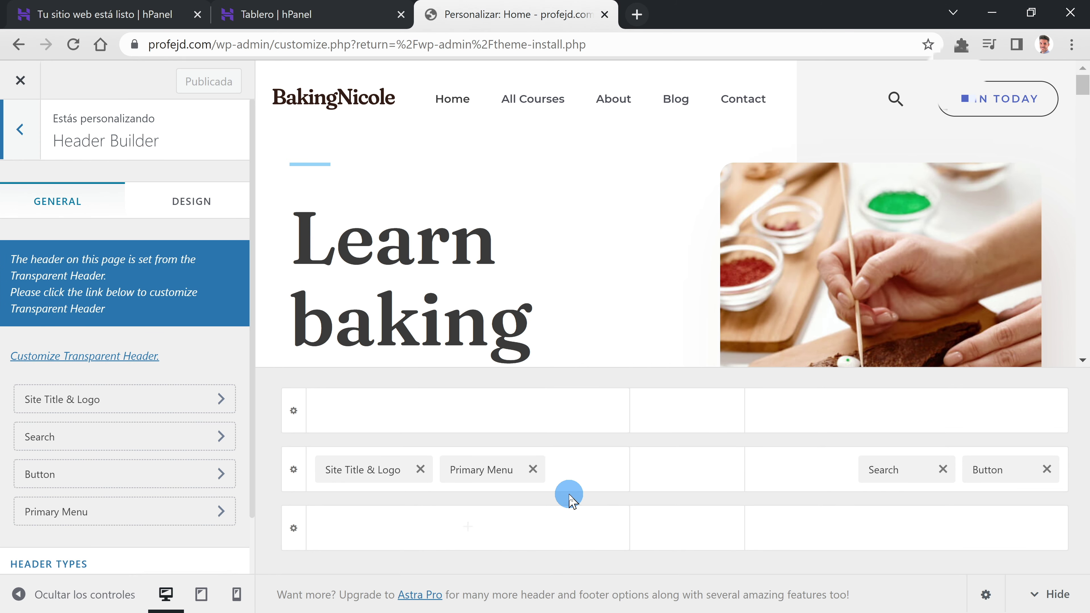
{"action": "left_click", "coordinate": [401, 347]}
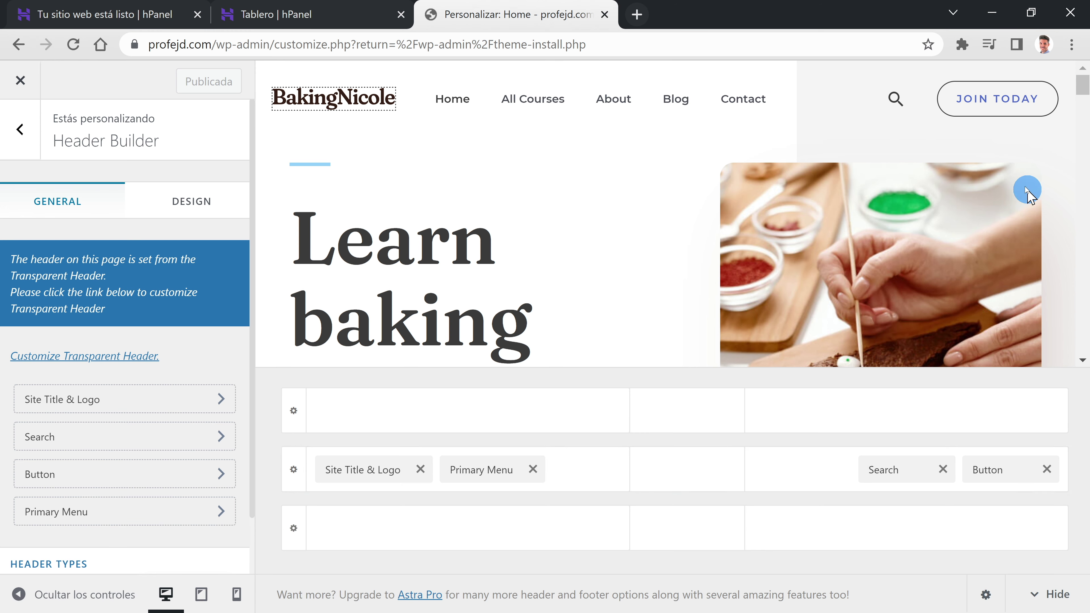
{"action": "left_click", "coordinate": [949, 78]}
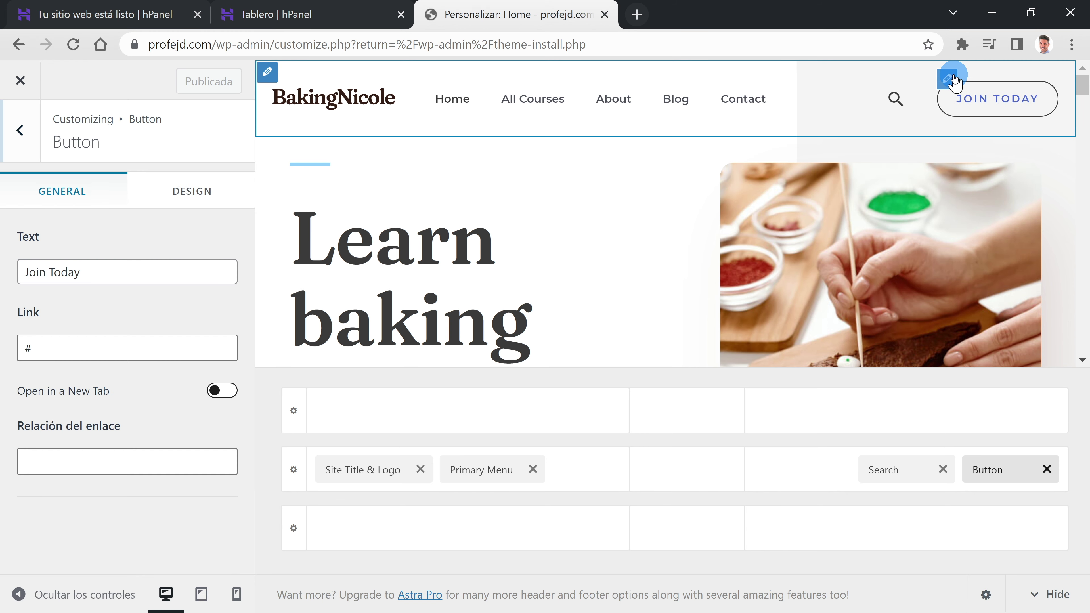
{"action": "double_click", "coordinate": [72, 276]}
{"action": "type", "text": "Destacado"}
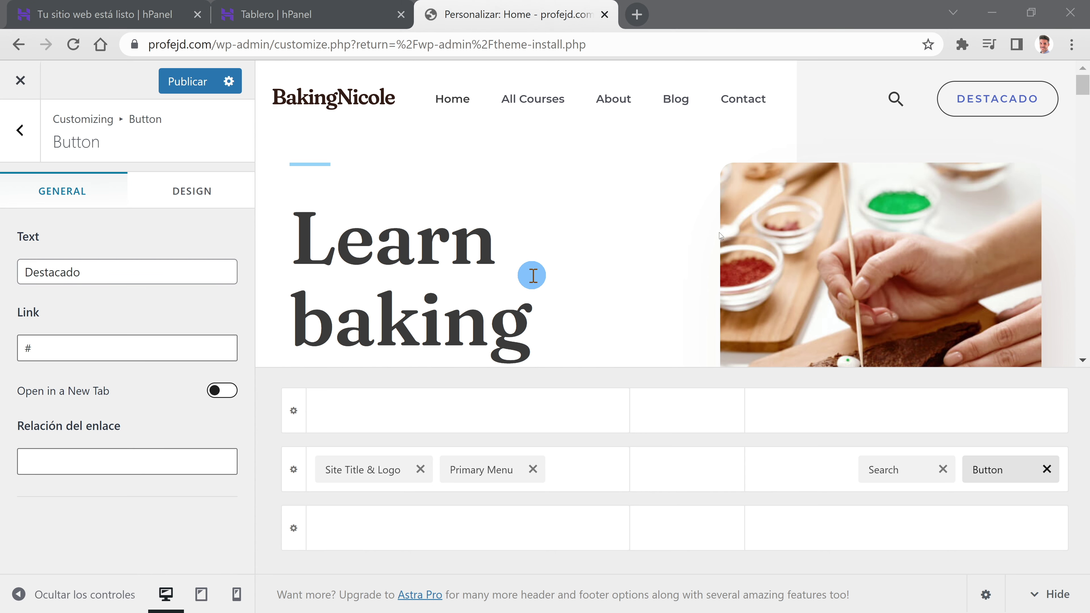
Step: Set the header button's text color to #e76363 and its hover text color to #5c0a0a
{"action": "left_click", "coordinate": [230, 191]}
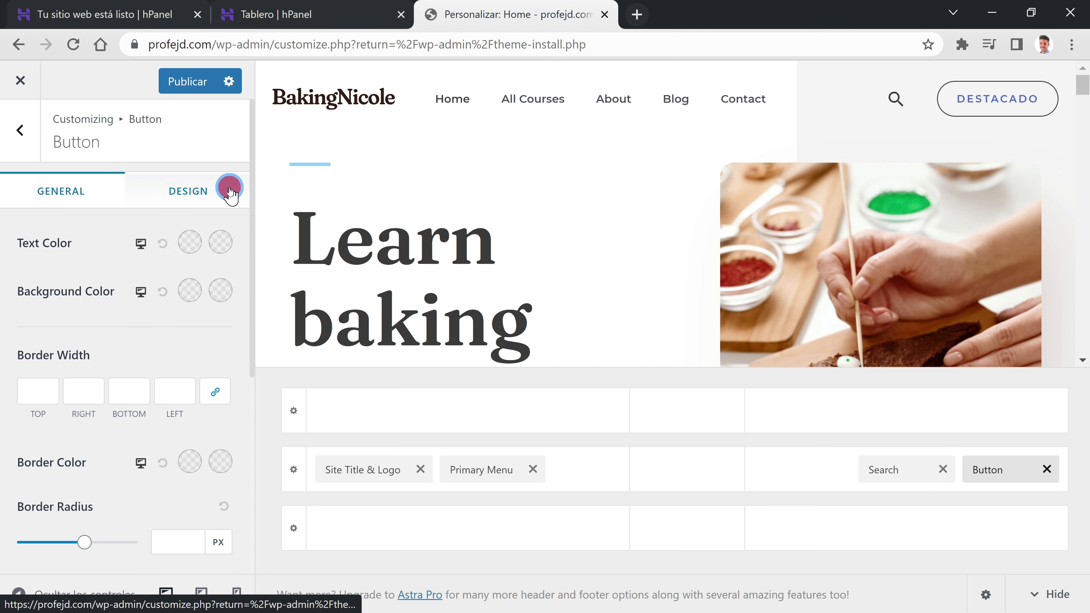
{"action": "left_click", "coordinate": [233, 254]}
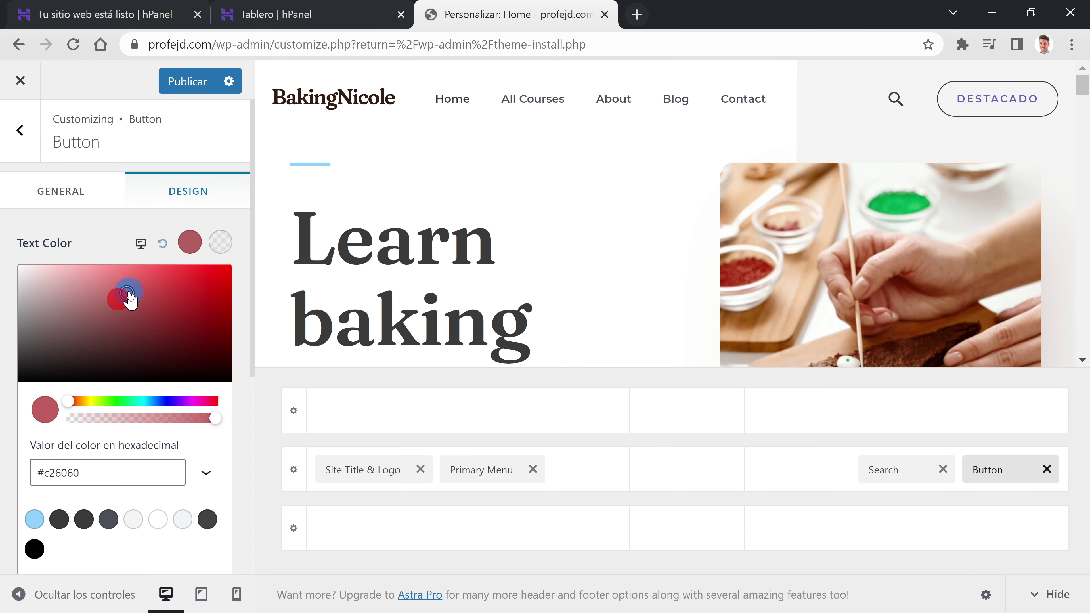
{"action": "left_click", "coordinate": [140, 275]}
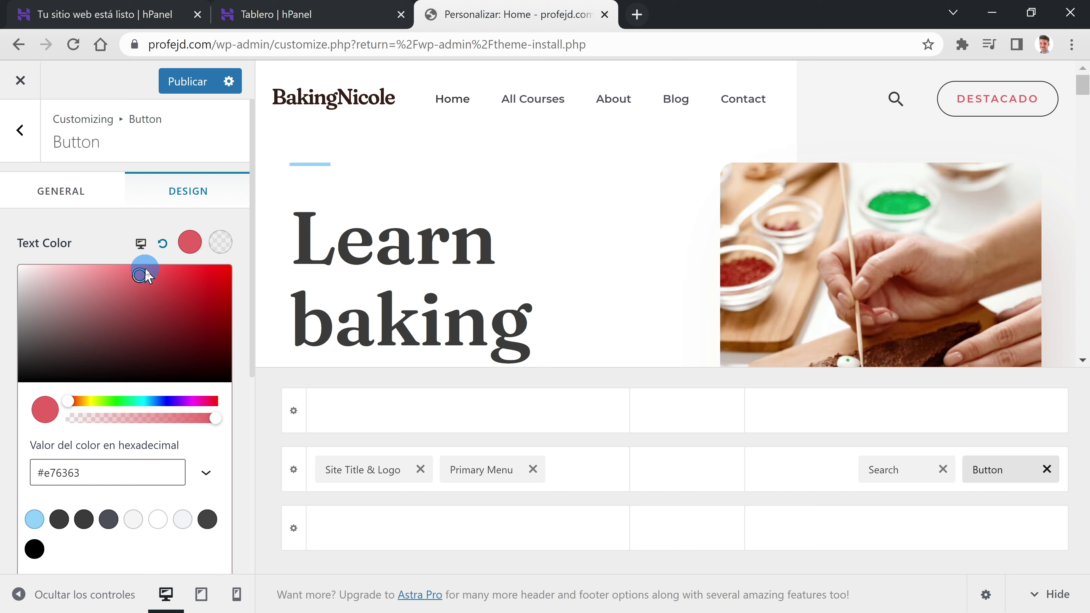
{"action": "left_click", "coordinate": [34, 549]}
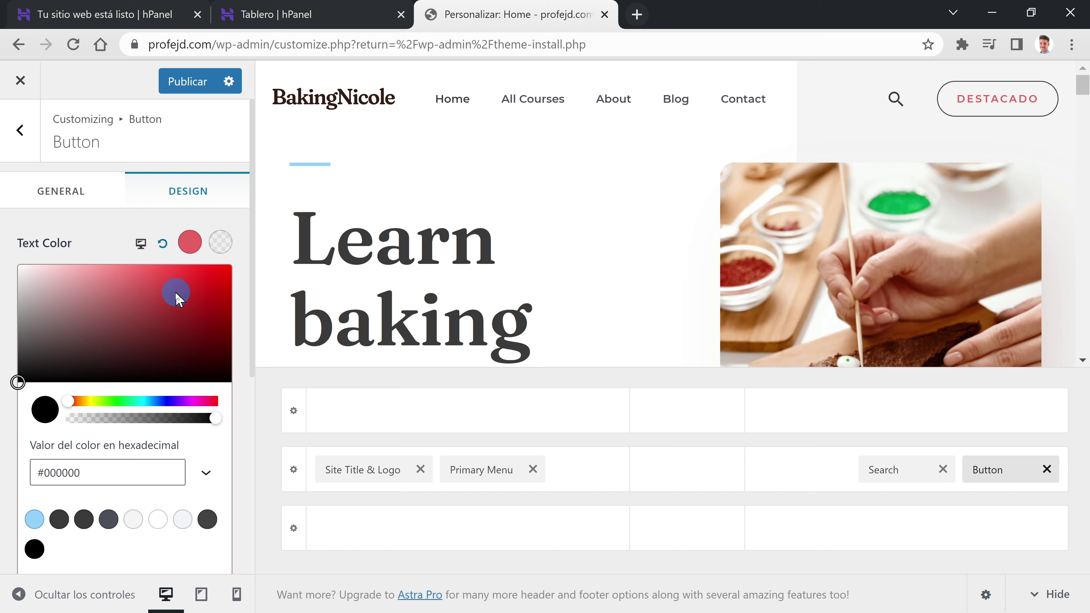
{"action": "left_click_drag", "start_coordinate": [179, 347], "coordinate": [206, 349]}
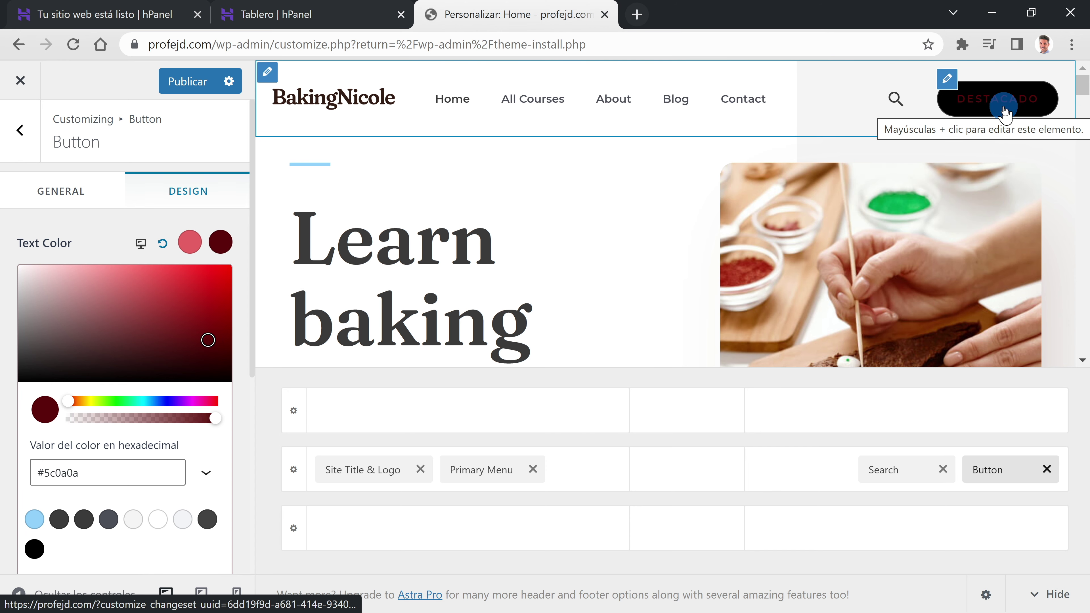
{"action": "left_click", "coordinate": [113, 232]}
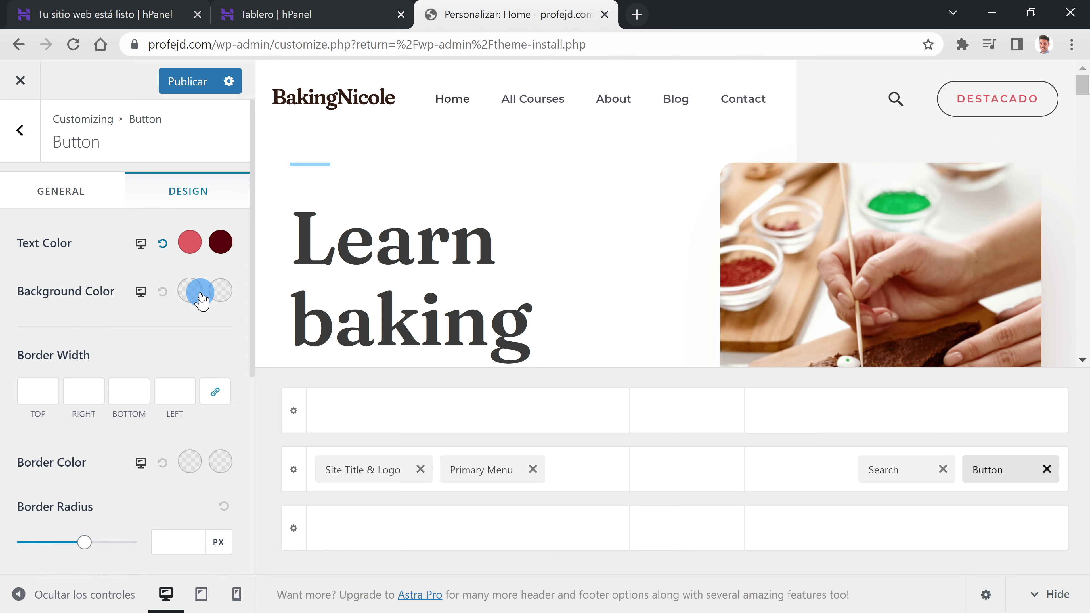
Step: Set the header button's hover background to light yellow and its normal background to dark blue #063572
{"action": "left_click", "coordinate": [223, 291]}
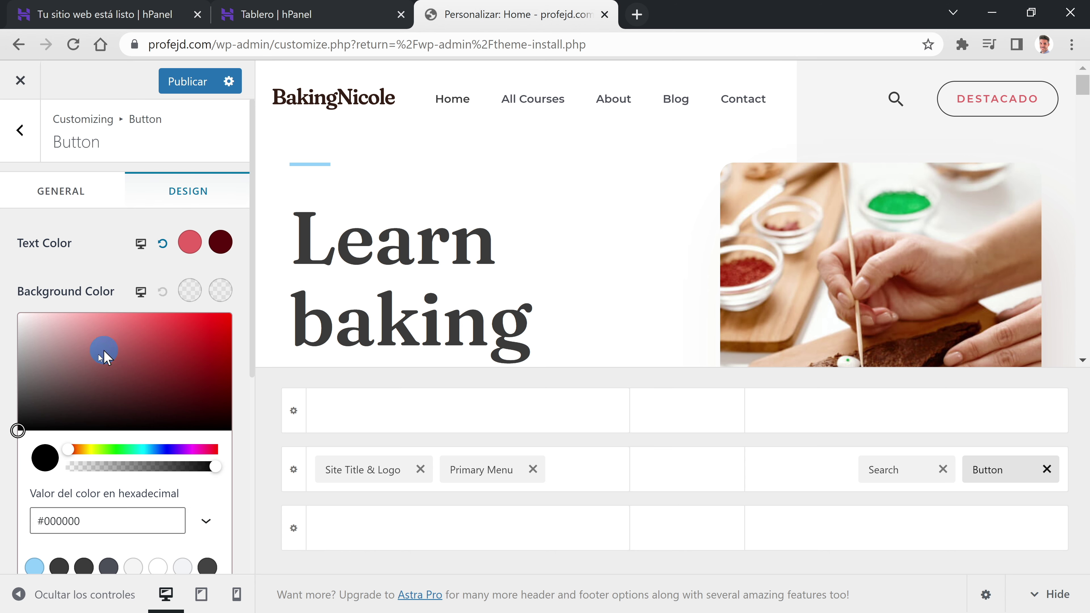
{"action": "left_click", "coordinate": [92, 455]}
{"action": "left_click", "coordinate": [193, 290]}
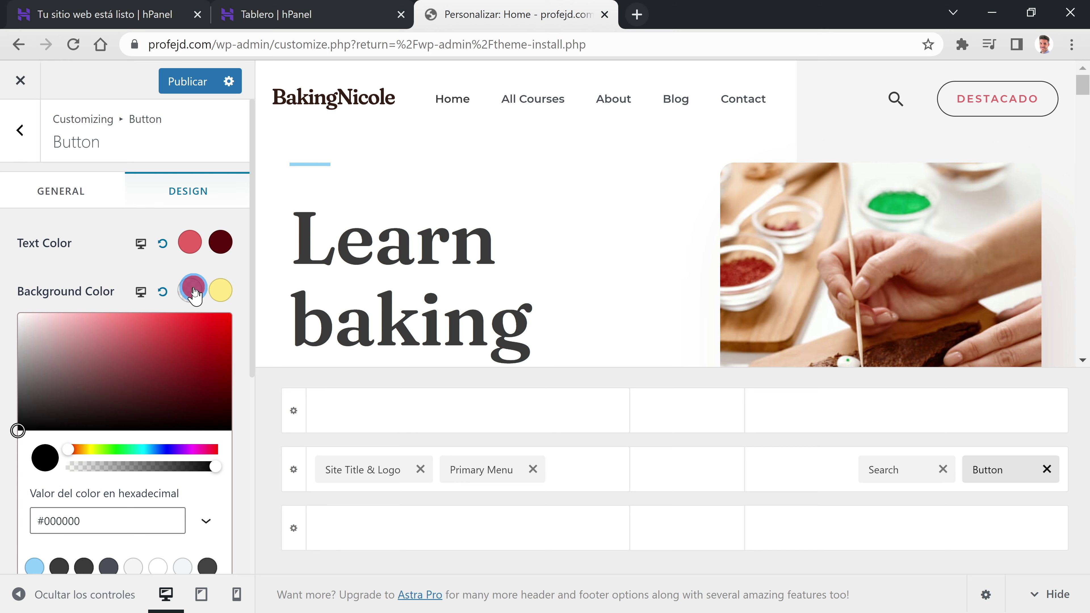
{"action": "left_click", "coordinate": [155, 450]}
{"action": "left_click", "coordinate": [221, 377]}
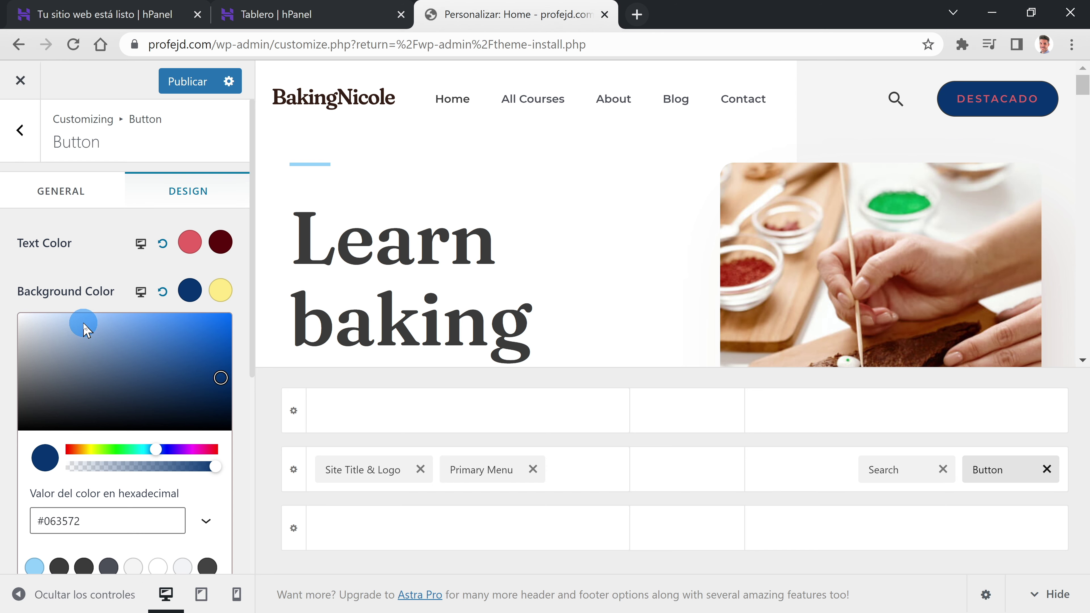
{"action": "scroll", "coordinate": [86, 322], "scroll_direction": "down", "scroll_amount": 3}
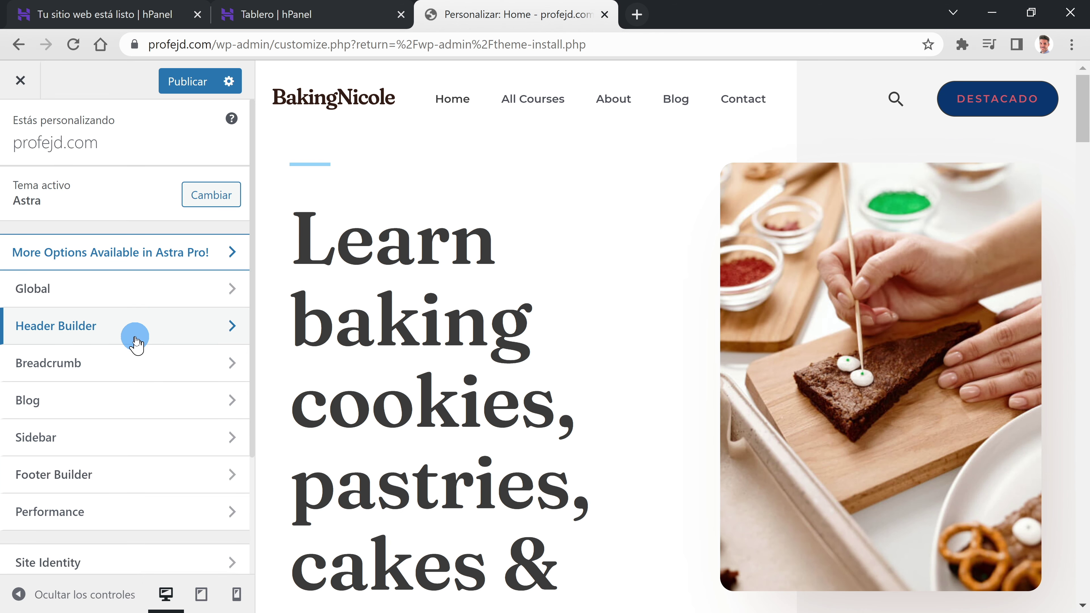
Step: Reorder the header's main row so that the Search element comes after the Button element
{"action": "left_click", "coordinate": [133, 333]}
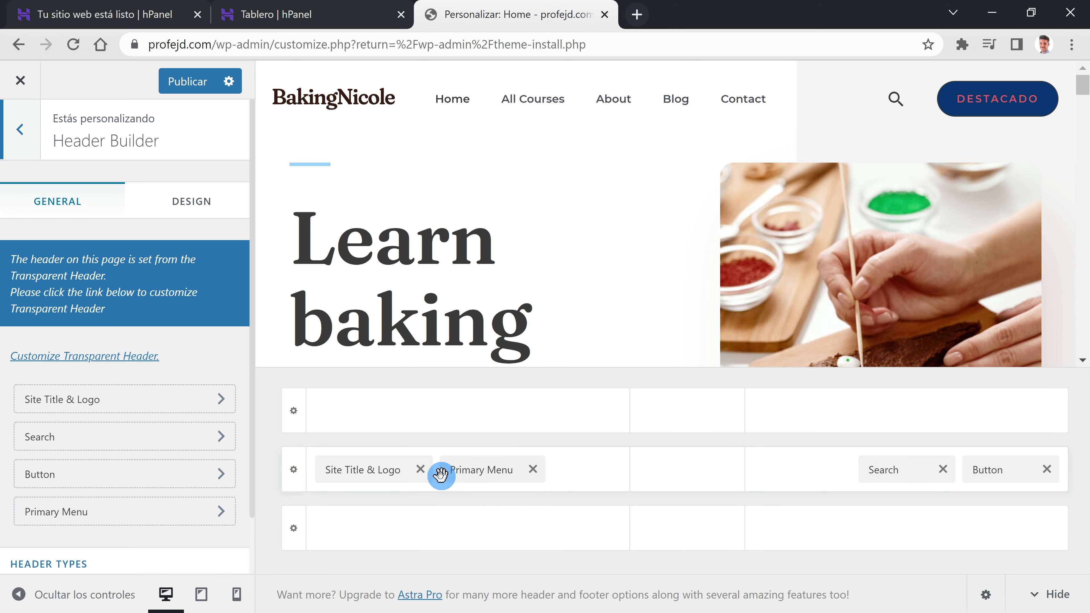
{"action": "left_click_drag", "start_coordinate": [392, 469], "coordinate": [338, 470]}
{"action": "left_click_drag", "start_coordinate": [883, 470], "coordinate": [1018, 468]}
{"action": "left_click", "coordinate": [1028, 107]}
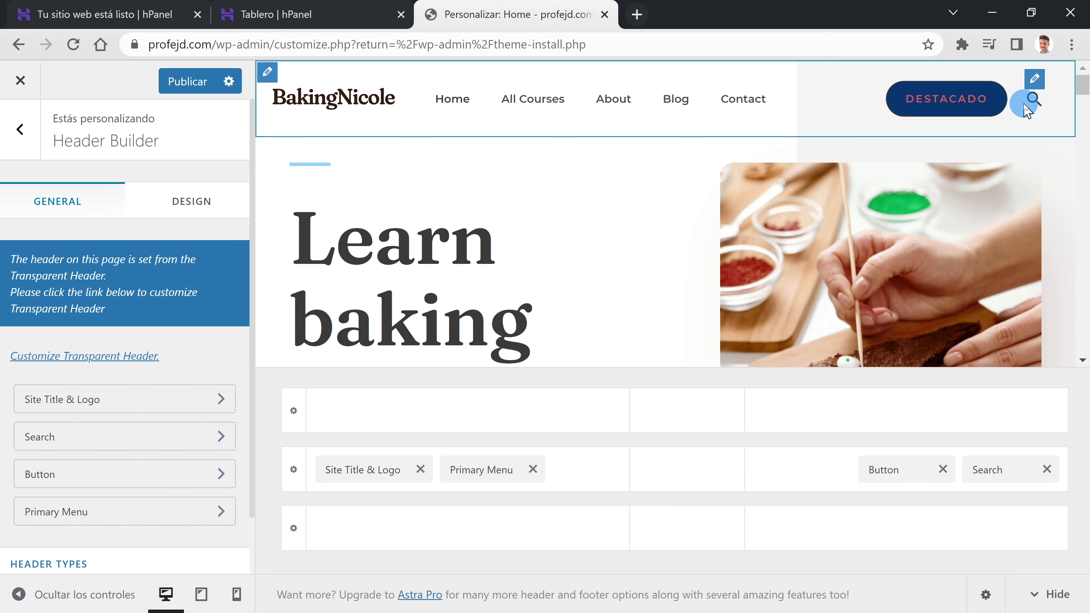
Step: Remove "Powered by" from the footer's HTML 2 element in the Footer Builder, keeping the [site_title] shortcode
{"action": "left_click", "coordinate": [20, 129]}
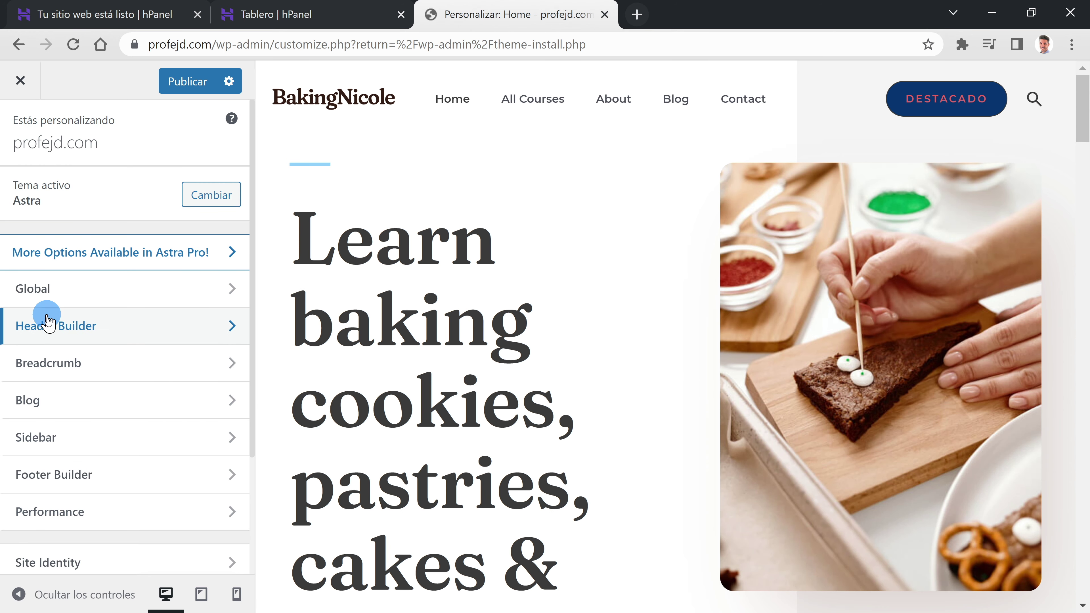
{"action": "left_click", "coordinate": [174, 489]}
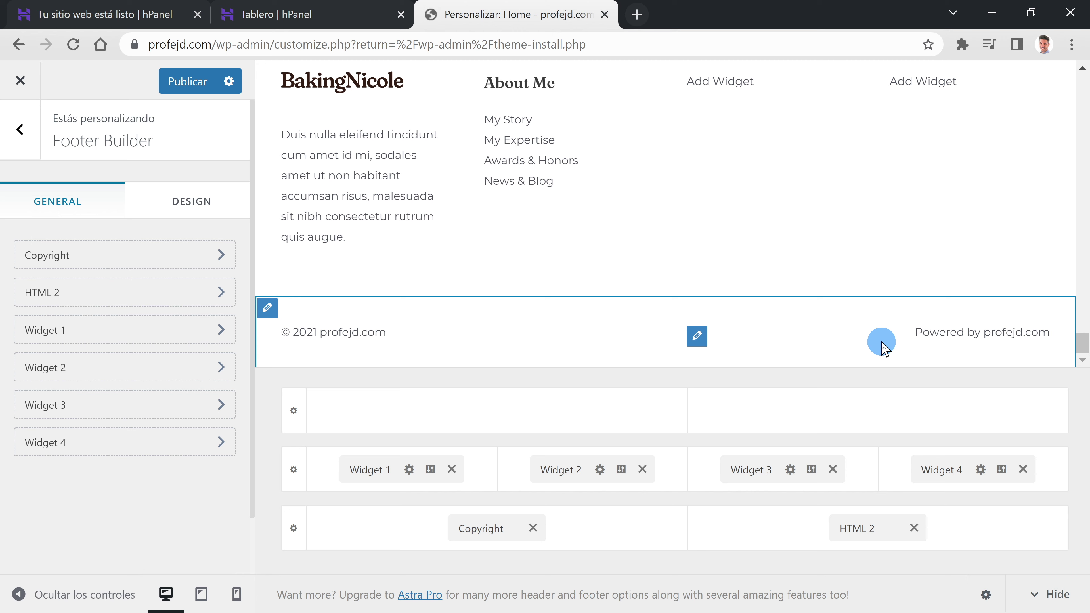
{"action": "left_click", "coordinate": [121, 297]}
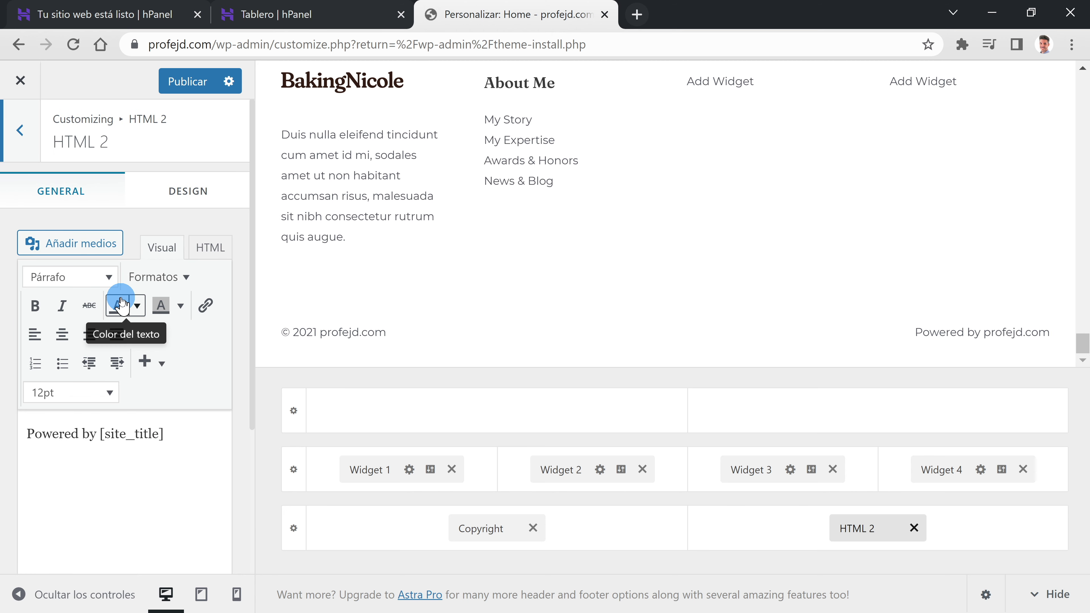
{"action": "left_click_drag", "start_coordinate": [99, 436], "coordinate": [3, 444]}
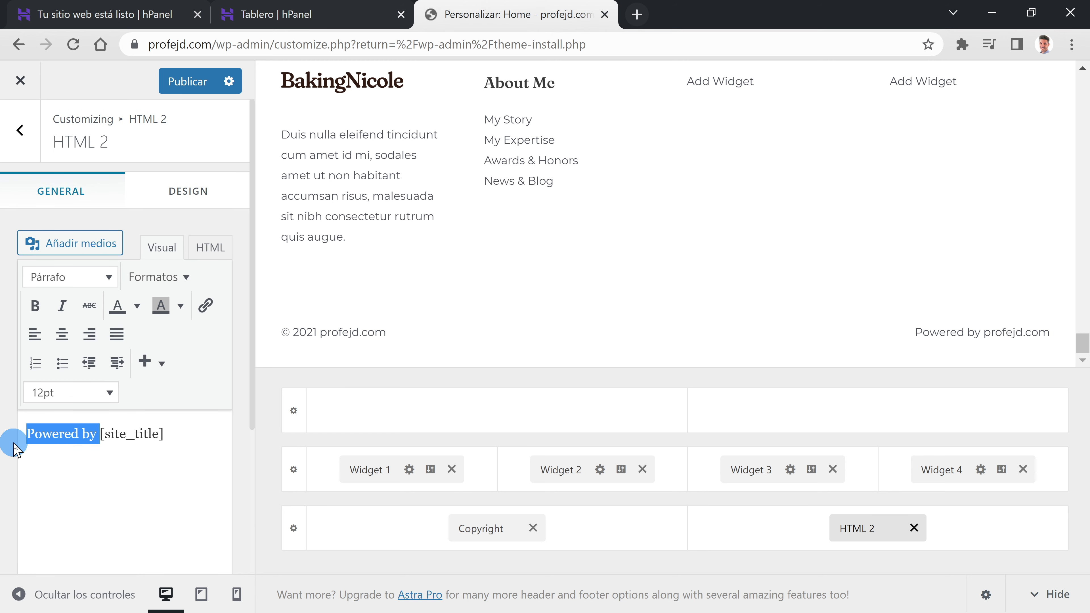
{"action": "key", "text": "BackSpace"}
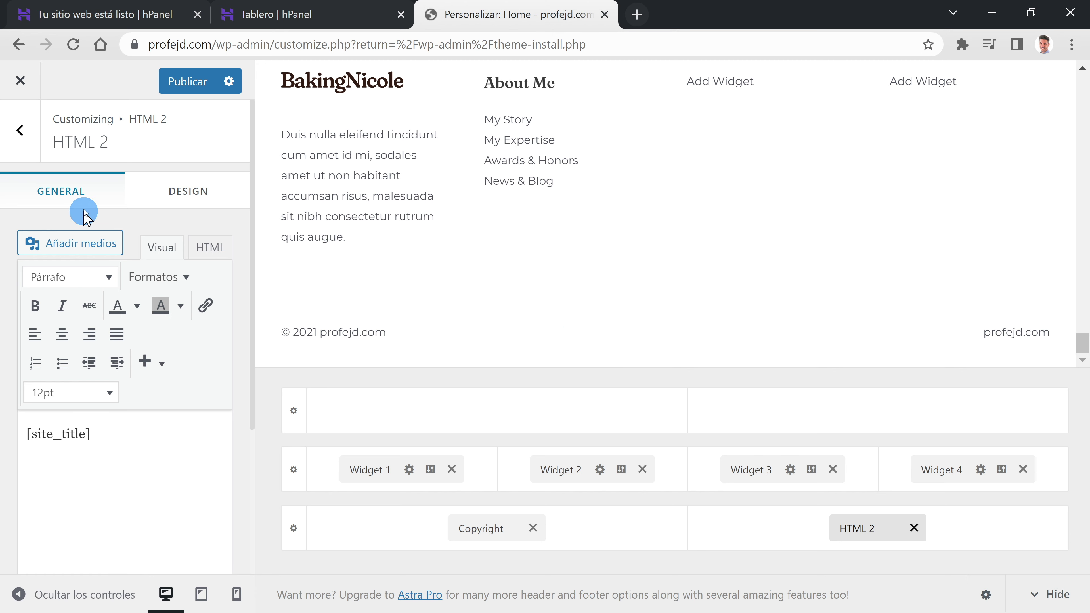
Step: Replace the [site_title] shortcode in the footer's Copyright element with the site owner's full name and return to the main customizer options
{"action": "left_click", "coordinate": [23, 131]}
{"action": "left_click", "coordinate": [67, 257]}
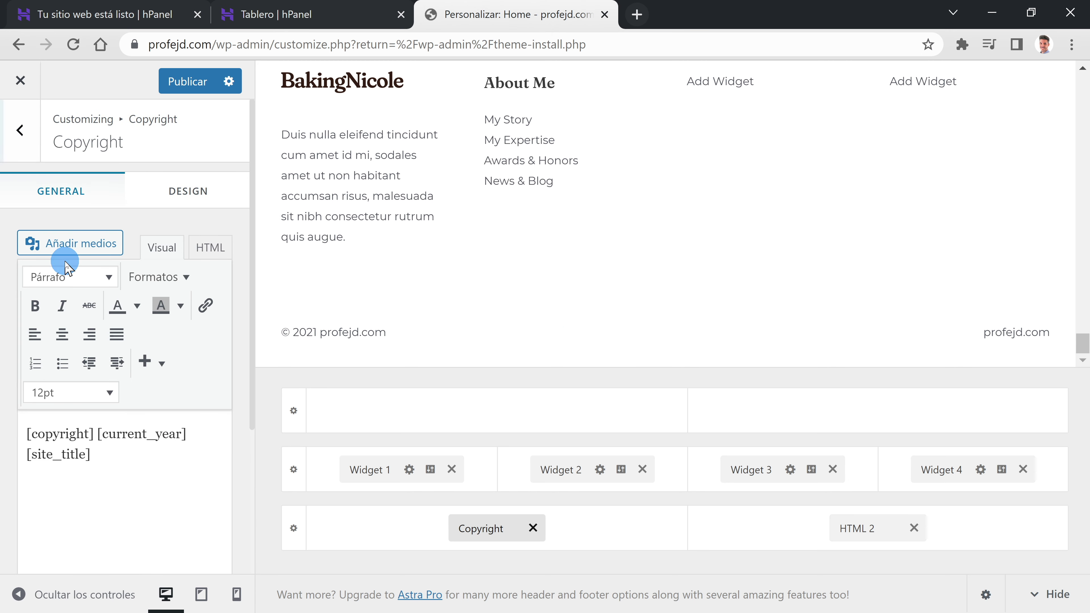
{"action": "left_click_drag", "start_coordinate": [92, 448], "coordinate": [24, 454]}
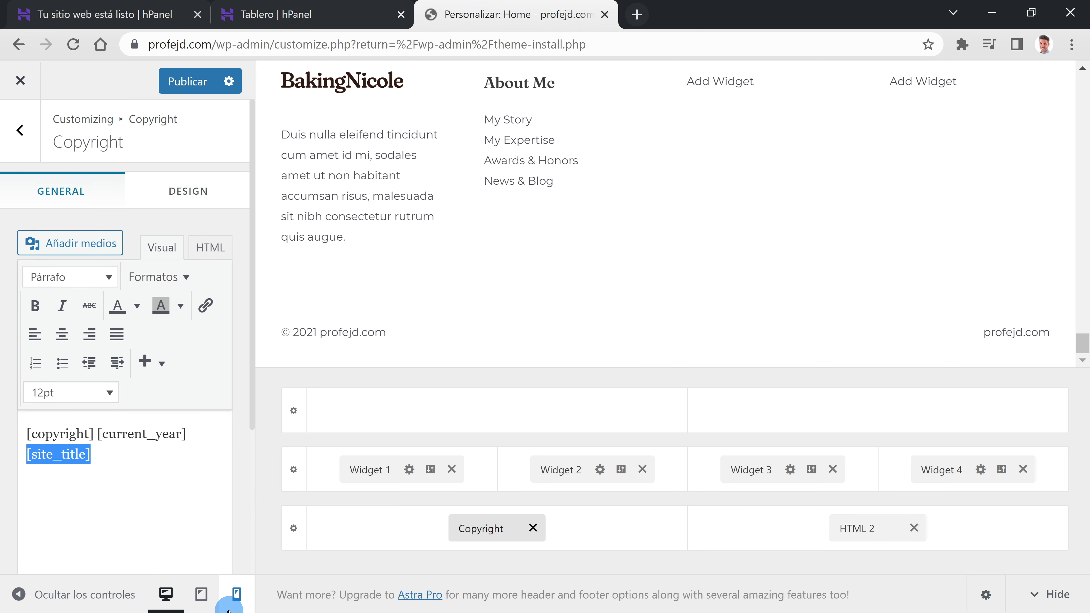
{"action": "type", "text": "José David Pérez"}
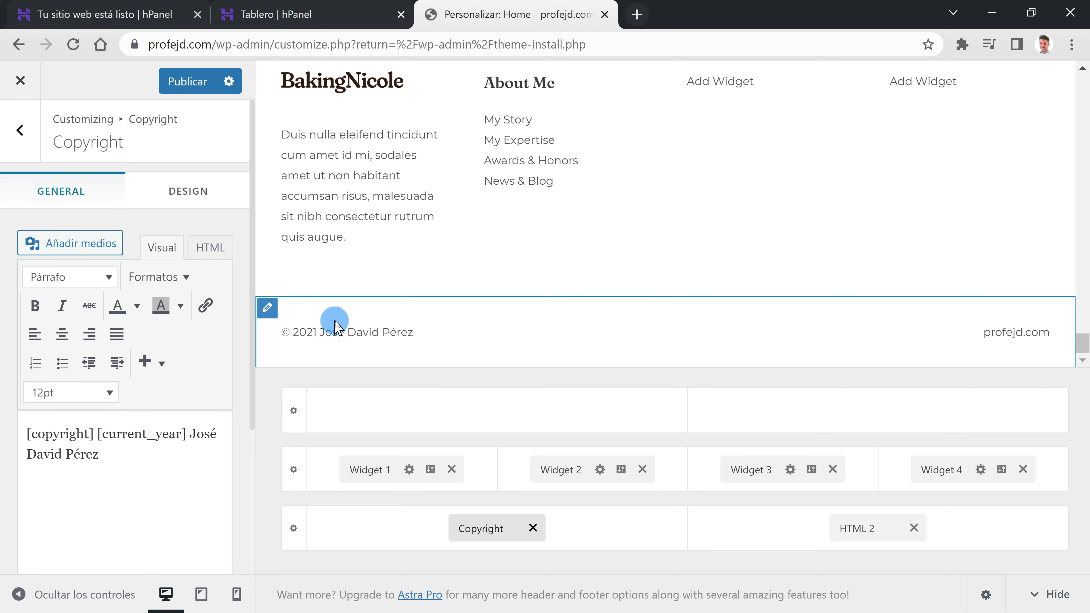
{"action": "left_click", "coordinate": [20, 130]}
{"action": "left_click", "coordinate": [20, 134]}
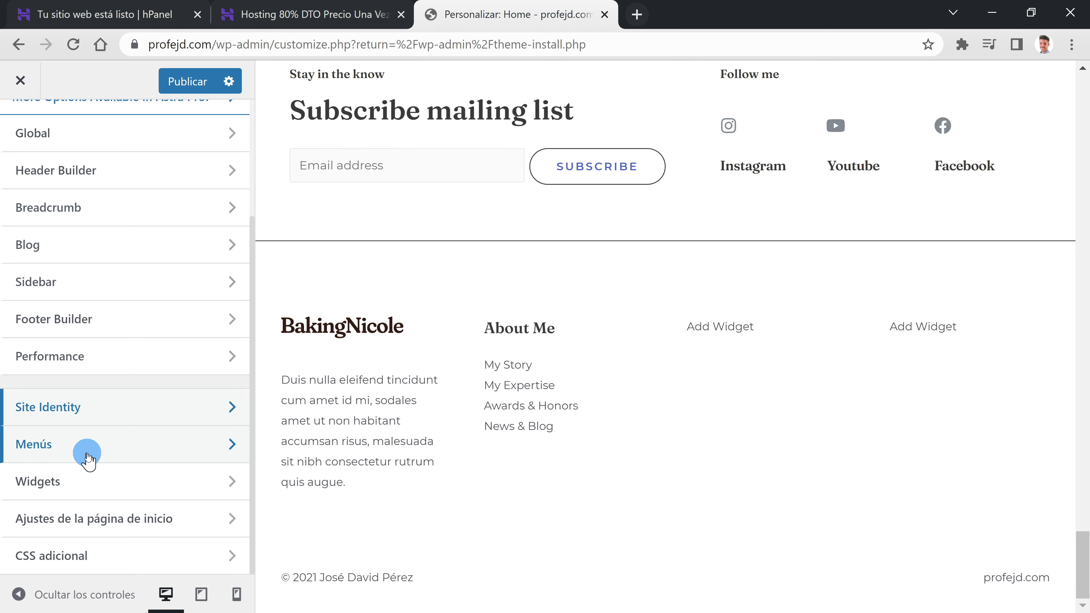
Step: Open the site's Primary Menu for editing
{"action": "left_click", "coordinate": [88, 455]}
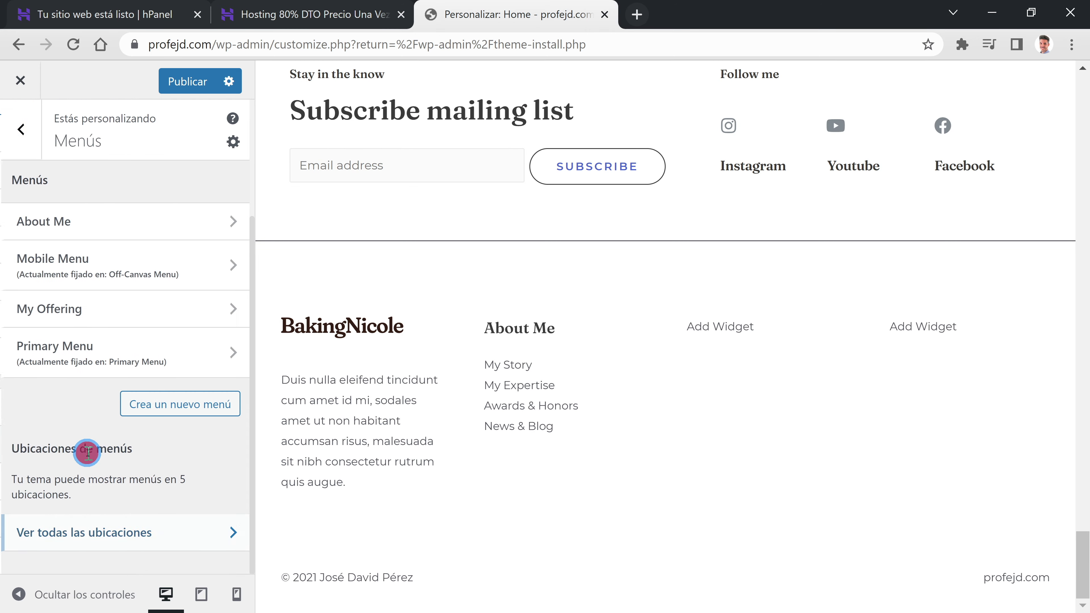
{"action": "left_click", "coordinate": [71, 366]}
{"action": "scroll", "coordinate": [696, 353], "scroll_direction": "up", "scroll_amount": 20}
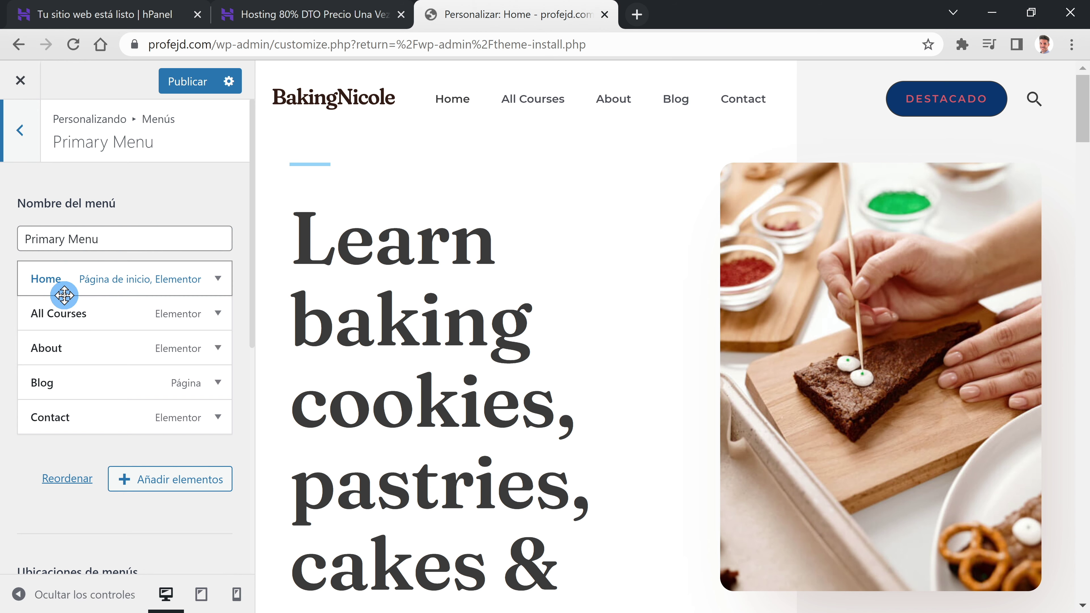
Step: Change the Home menu item's navigation label to "Blog"
{"action": "left_click", "coordinate": [218, 283]}
{"action": "left_click", "coordinate": [61, 337]}
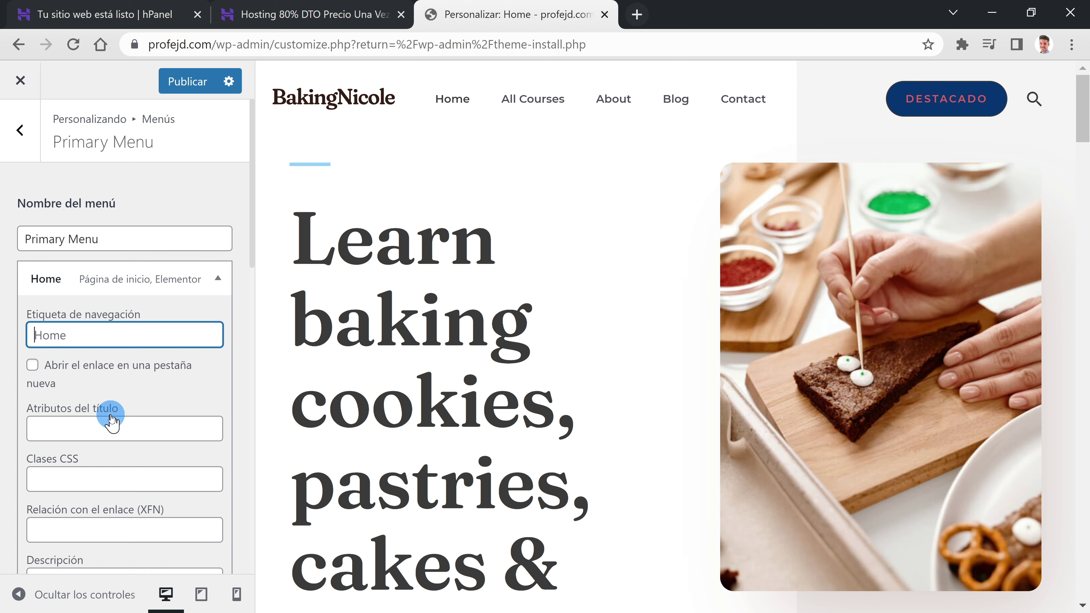
{"action": "left_click", "coordinate": [218, 278]}
Step: Delete the All Courses item from the Primary Menu
{"action": "left_click", "coordinate": [219, 311]}
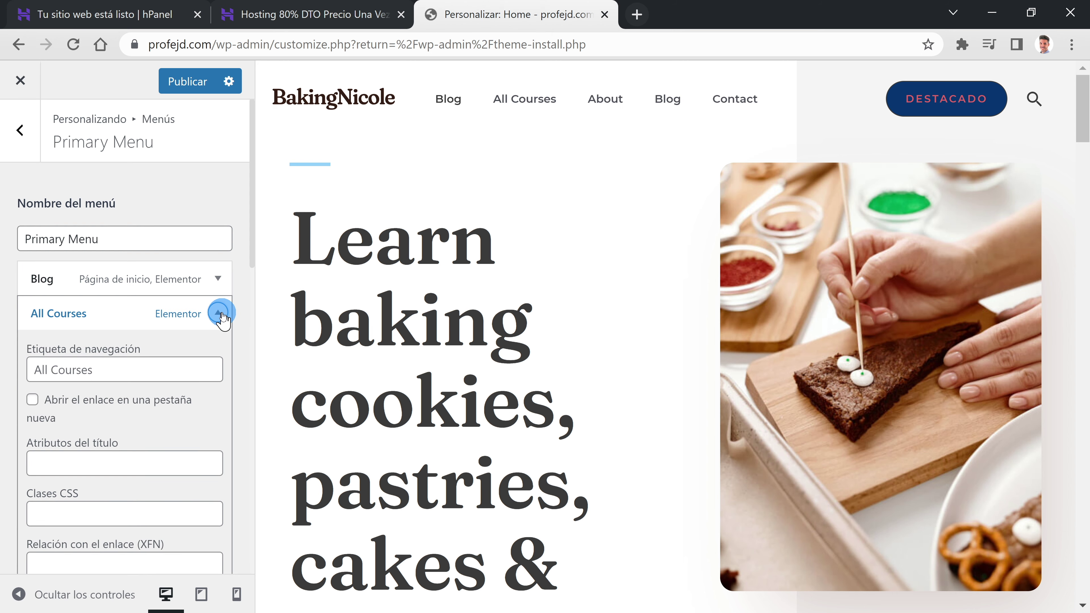
{"action": "scroll", "coordinate": [178, 419], "scroll_direction": "down", "scroll_amount": 5}
{"action": "left_click", "coordinate": [46, 401]}
Step: Change the About menu item's navigation label to "Sobre mí"
{"action": "left_click", "coordinate": [219, 310]}
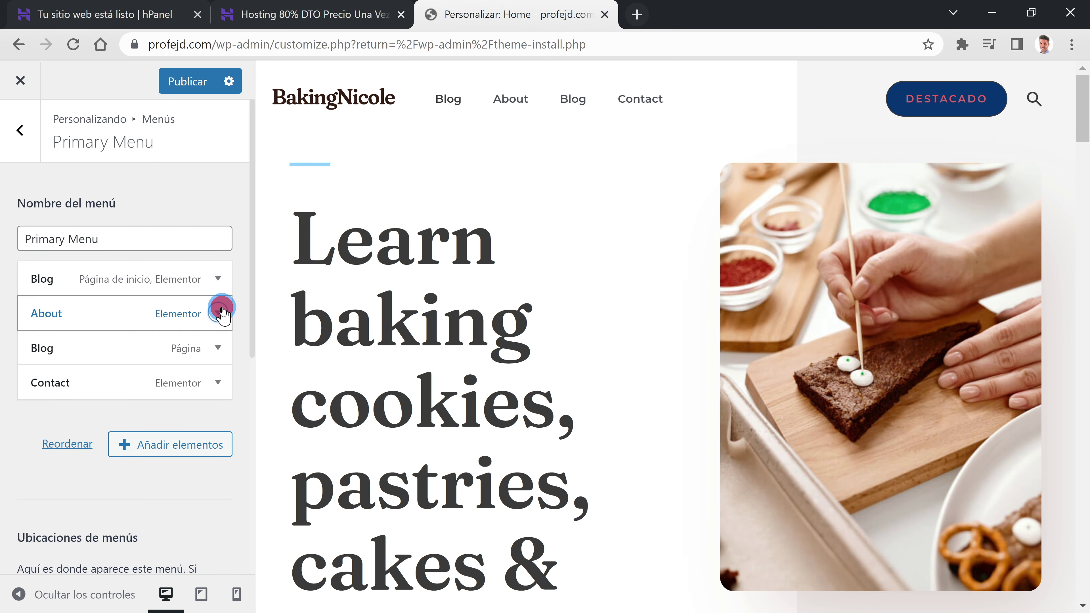
{"action": "double_click", "coordinate": [61, 370]}
{"action": "type", "text": "Sobre mí"}
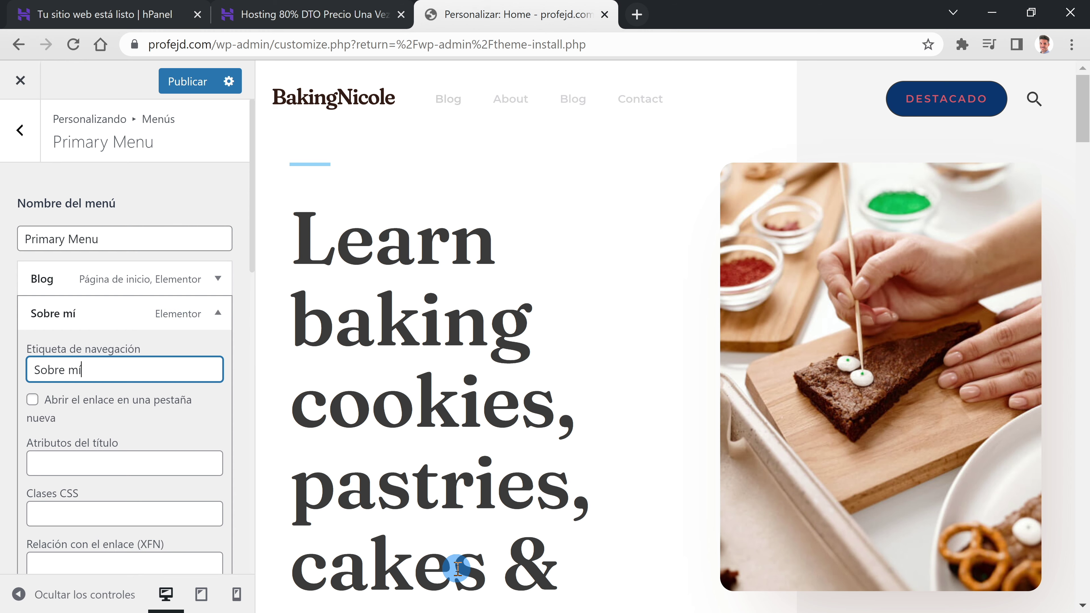
{"action": "left_click", "coordinate": [218, 312]}
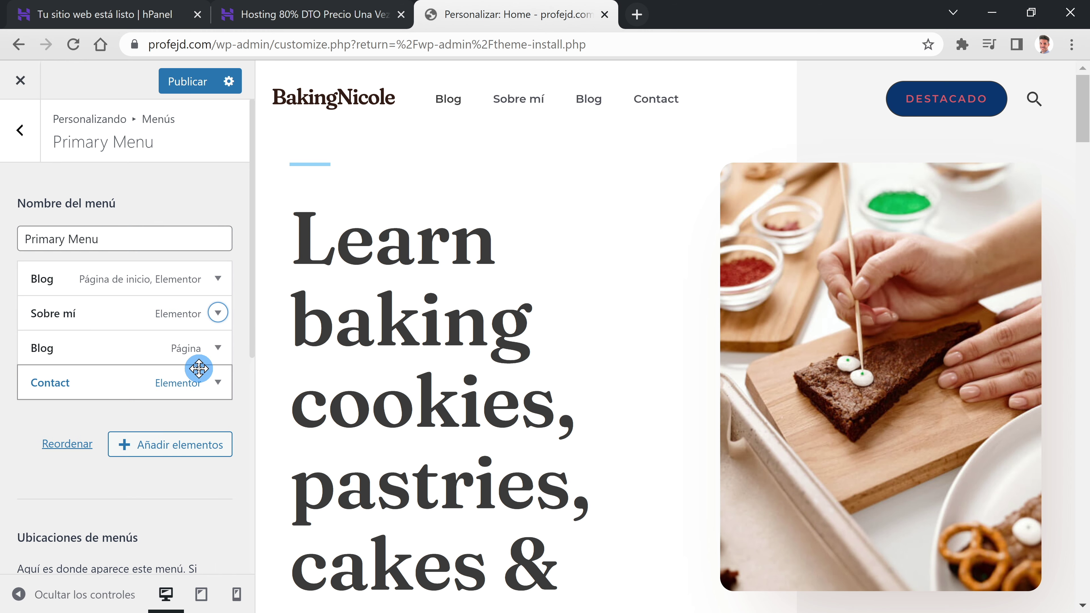
Step: Compare the two Blog items in the Primary Menu and delete the one that links to the Home page
{"action": "left_click", "coordinate": [219, 348]}
{"action": "scroll", "coordinate": [171, 402], "scroll_direction": "down", "scroll_amount": 4}
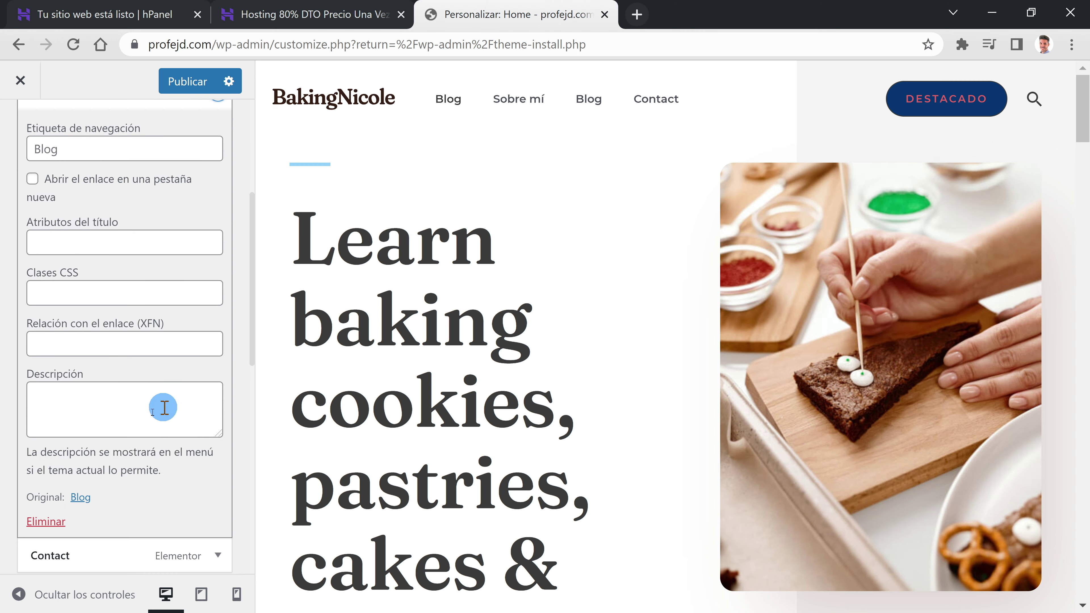
{"action": "scroll", "coordinate": [105, 457], "scroll_direction": "up", "scroll_amount": 6}
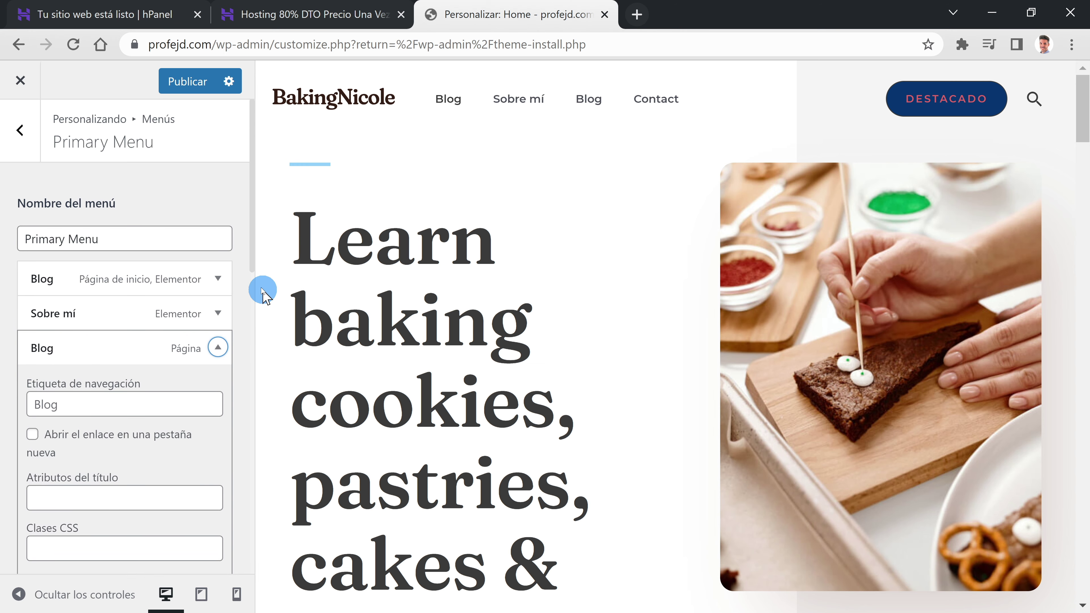
{"action": "left_click", "coordinate": [217, 279]}
{"action": "scroll", "coordinate": [129, 404], "scroll_direction": "down", "scroll_amount": 8}
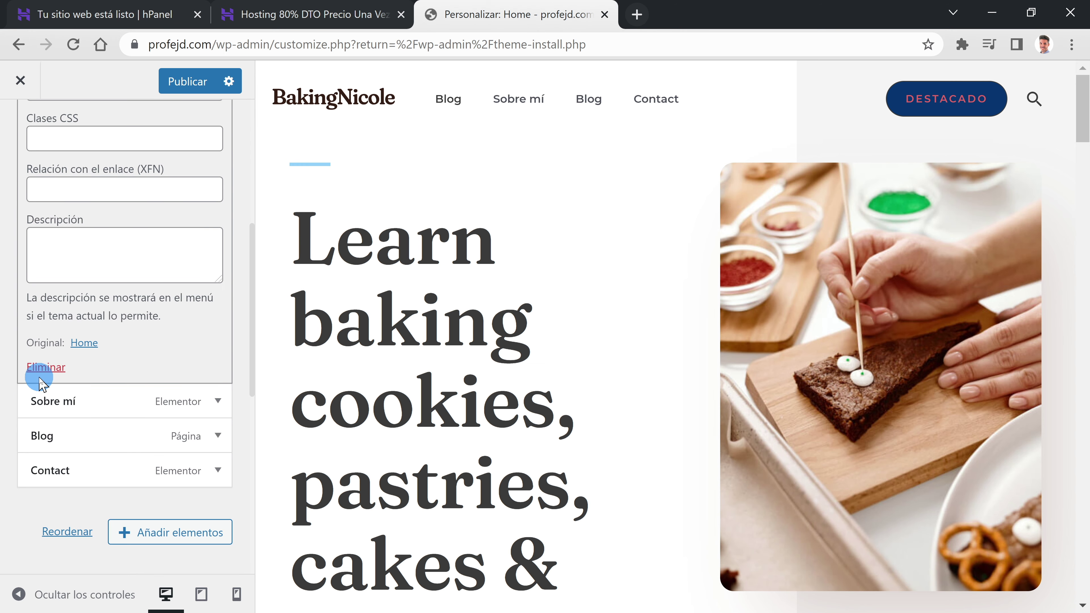
{"action": "left_click", "coordinate": [33, 369]}
Step: Reorder the Primary Menu so that Blog comes first, followed by Sobre mí and Contact
{"action": "left_click", "coordinate": [64, 408]}
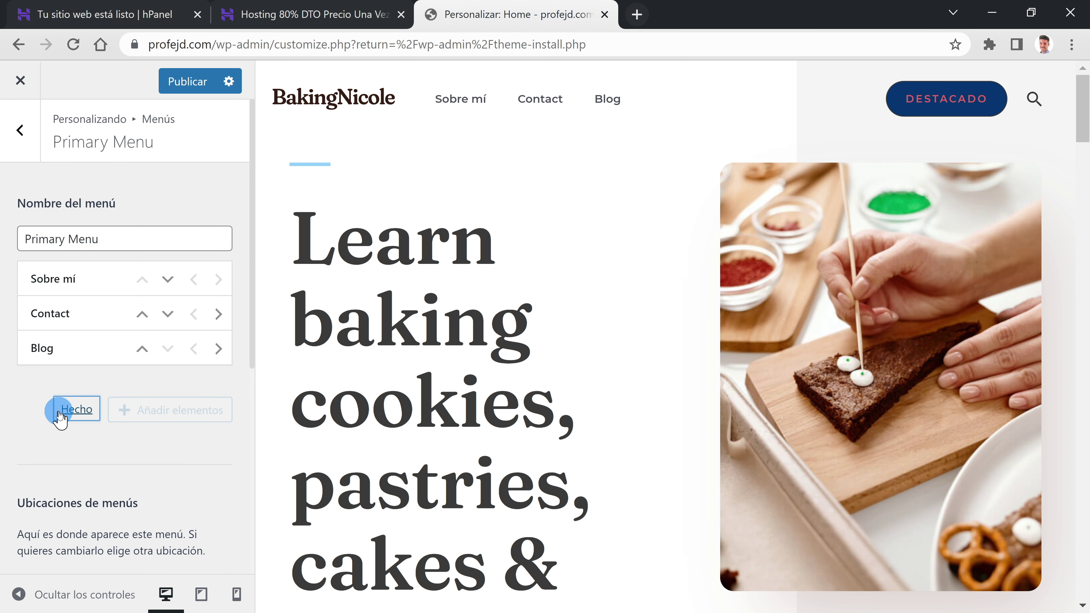
{"action": "left_click", "coordinate": [142, 313]}
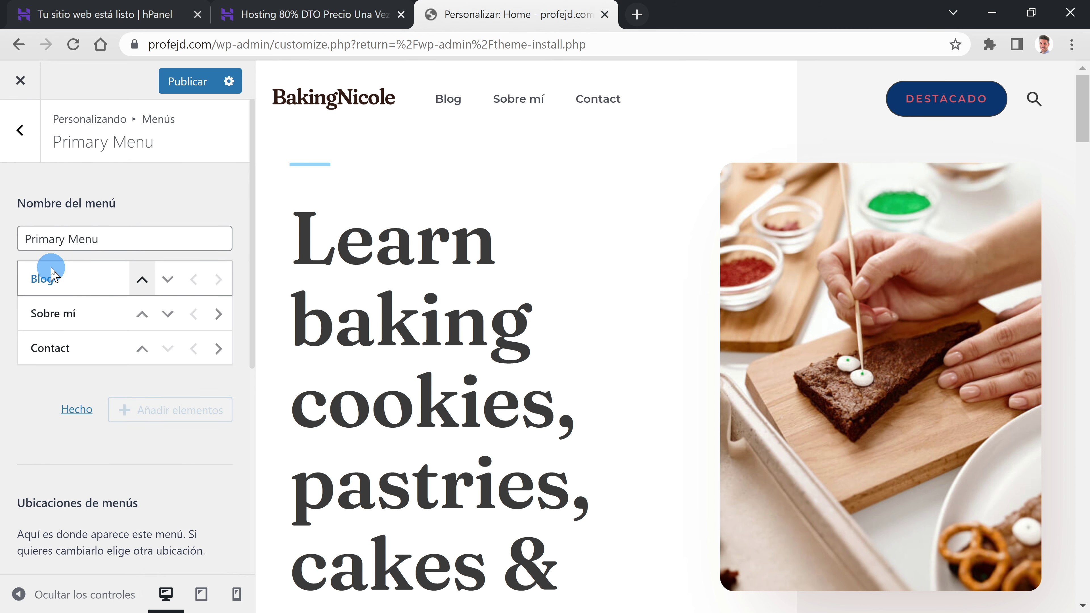
{"action": "left_click", "coordinate": [77, 409]}
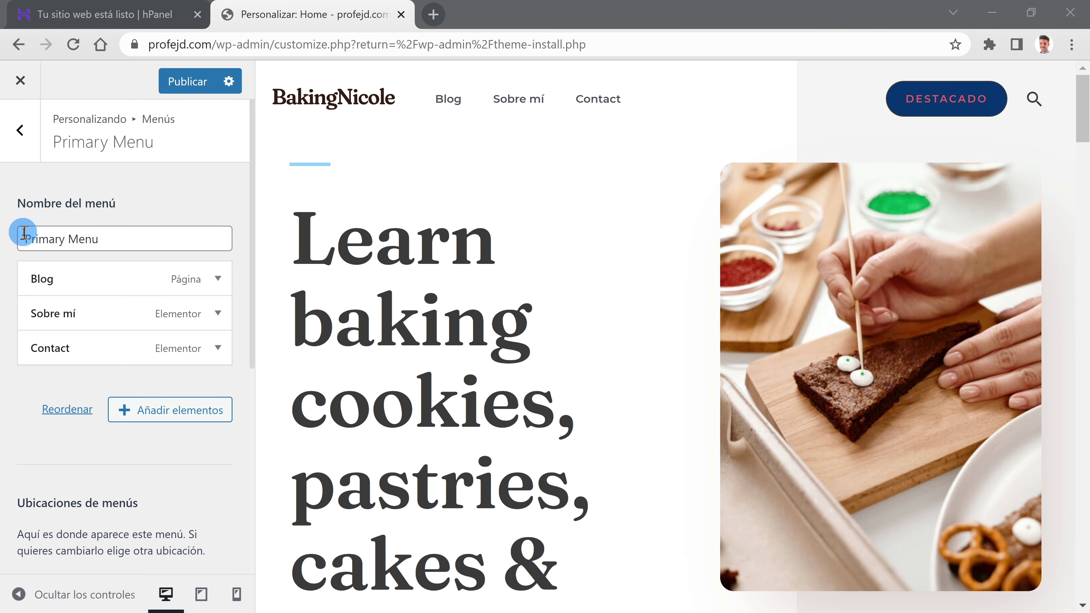
Step: Rename the Primary Menu to "Menú principal" and publish the changes
{"action": "triple_click", "coordinate": [56, 240]}
{"action": "type", "text": "M"}
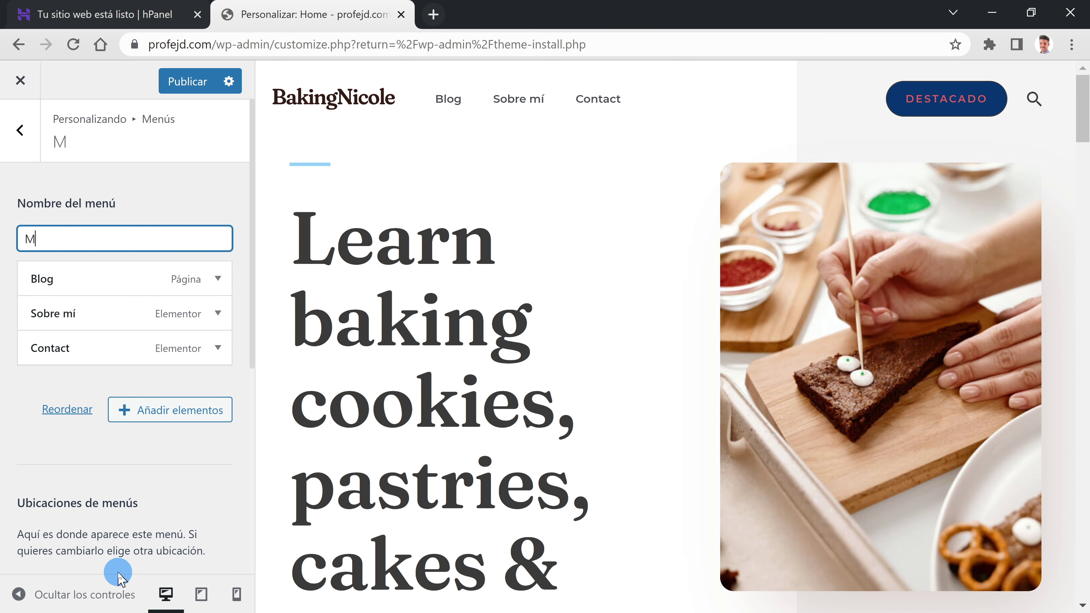
{"action": "type", "text": "enú principal"}
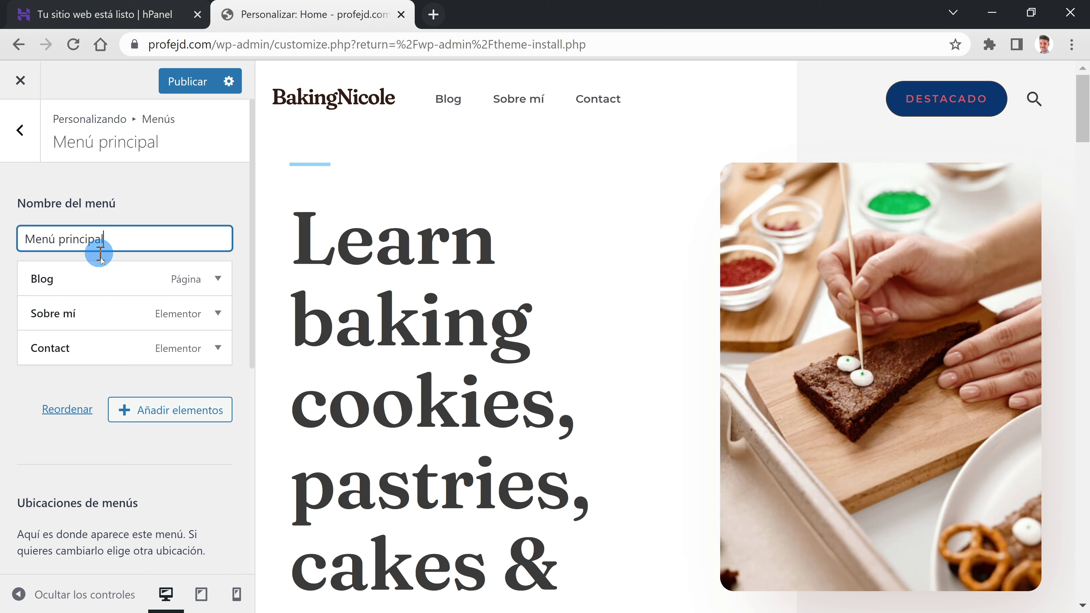
{"action": "left_click", "coordinate": [188, 81]}
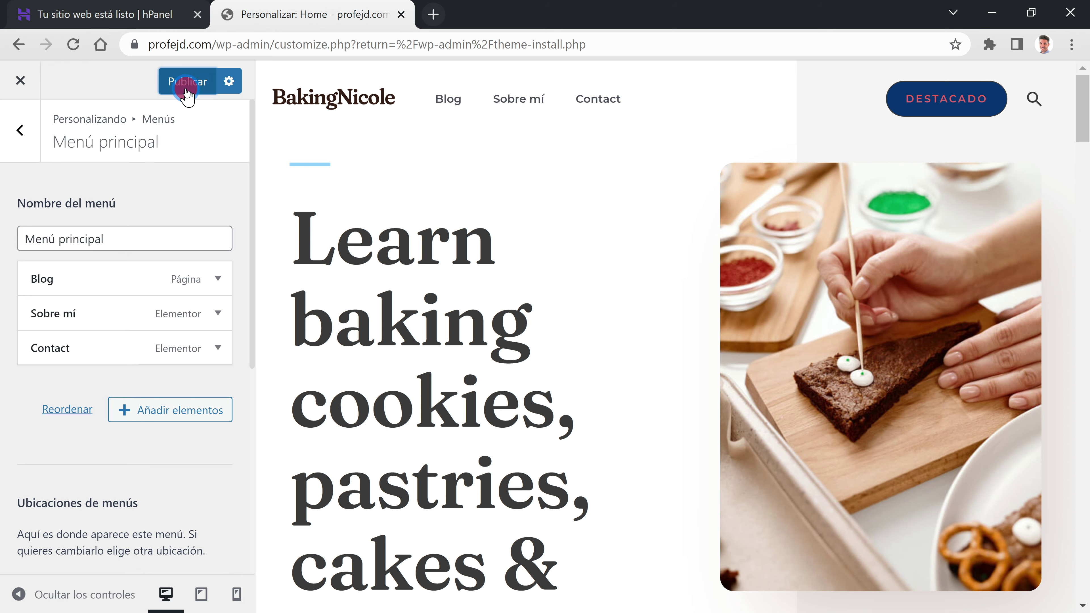
Step: Set the home page to show the latest posts (Tus últimas entradas), check the preview and publish the change
{"action": "left_click", "coordinate": [25, 138]}
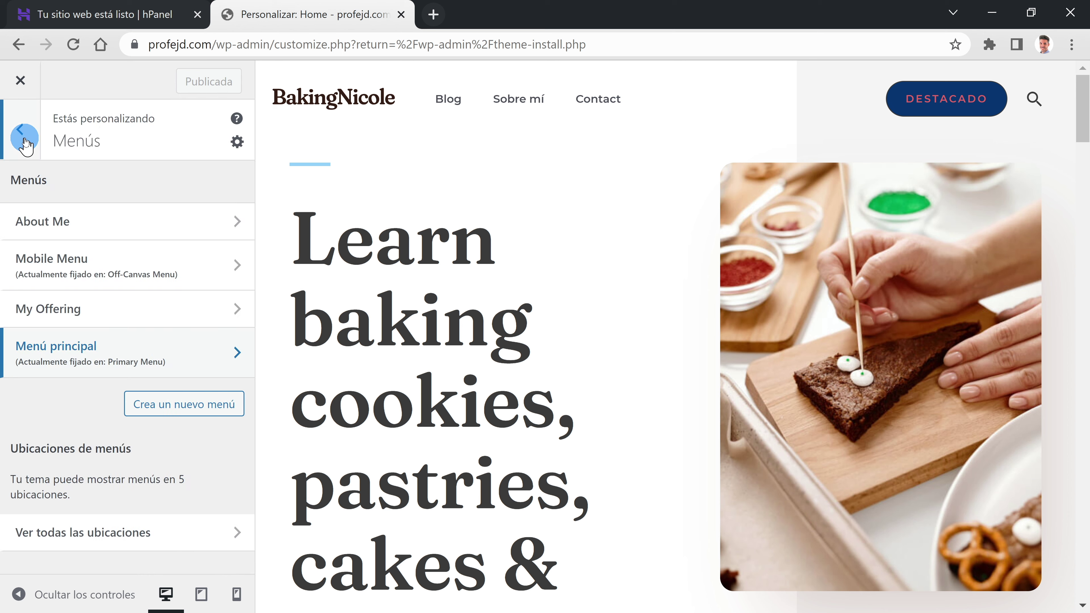
{"action": "left_click", "coordinate": [25, 138]}
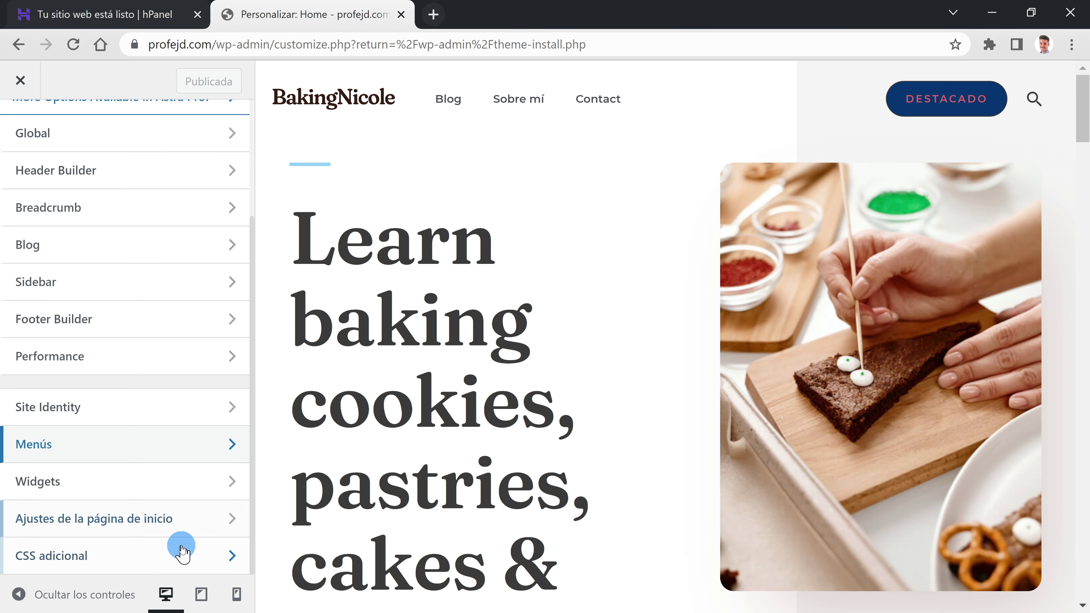
{"action": "left_click", "coordinate": [191, 528]}
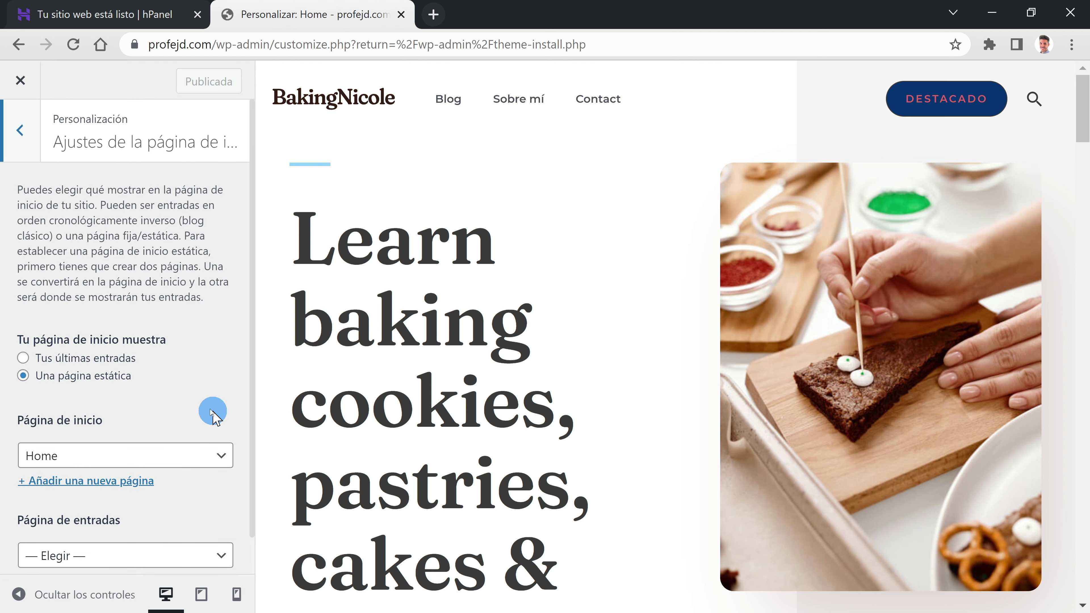
{"action": "left_click", "coordinate": [115, 363]}
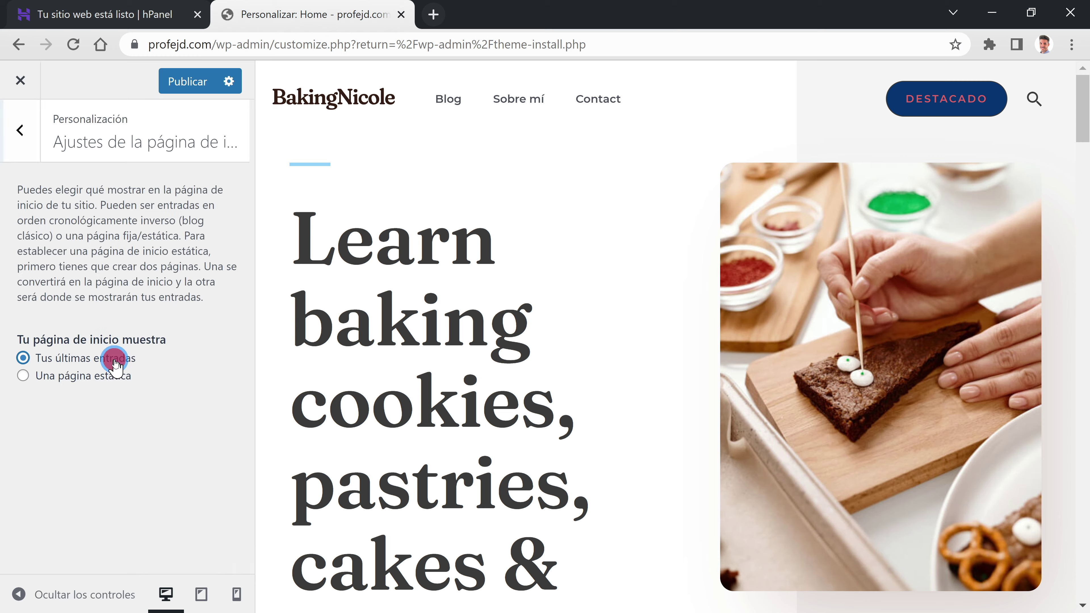
{"action": "scroll", "coordinate": [828, 339], "scroll_direction": "down", "scroll_amount": 20}
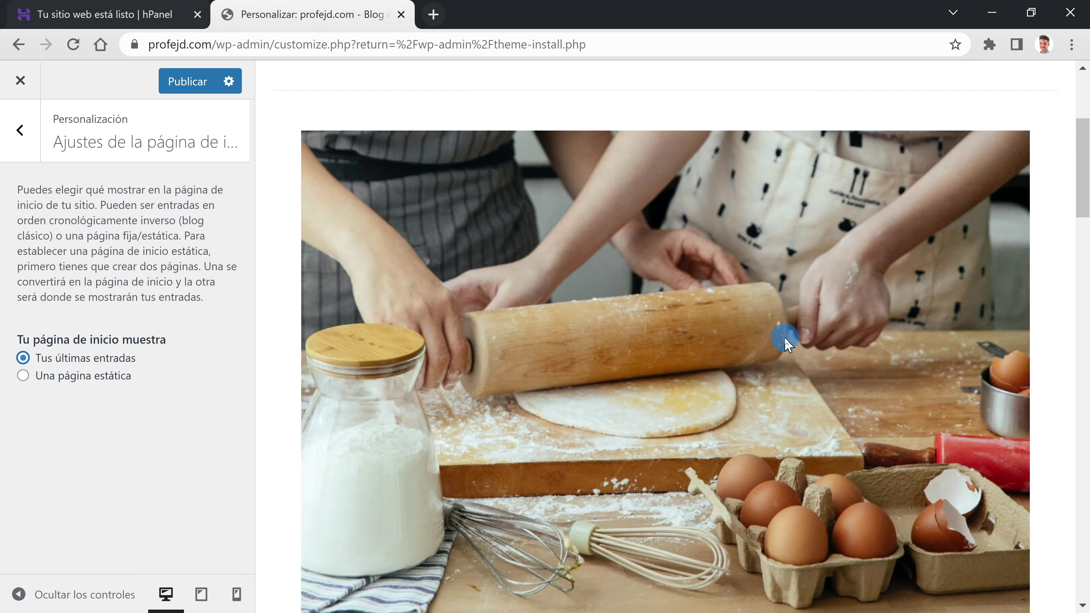
{"action": "scroll", "coordinate": [785, 344], "scroll_direction": "up", "scroll_amount": 20}
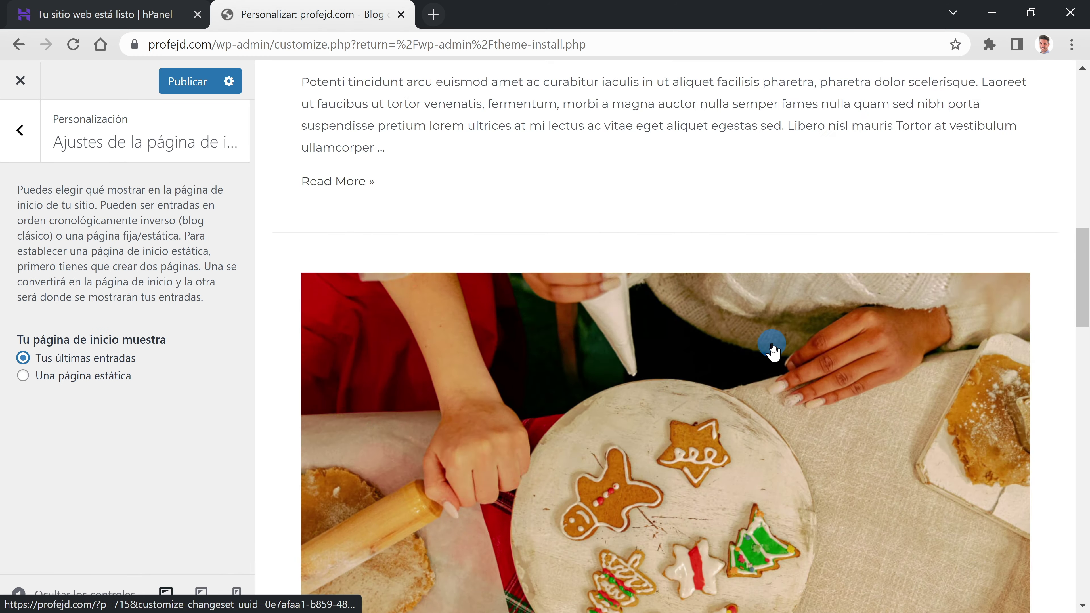
{"action": "left_click", "coordinate": [189, 83]}
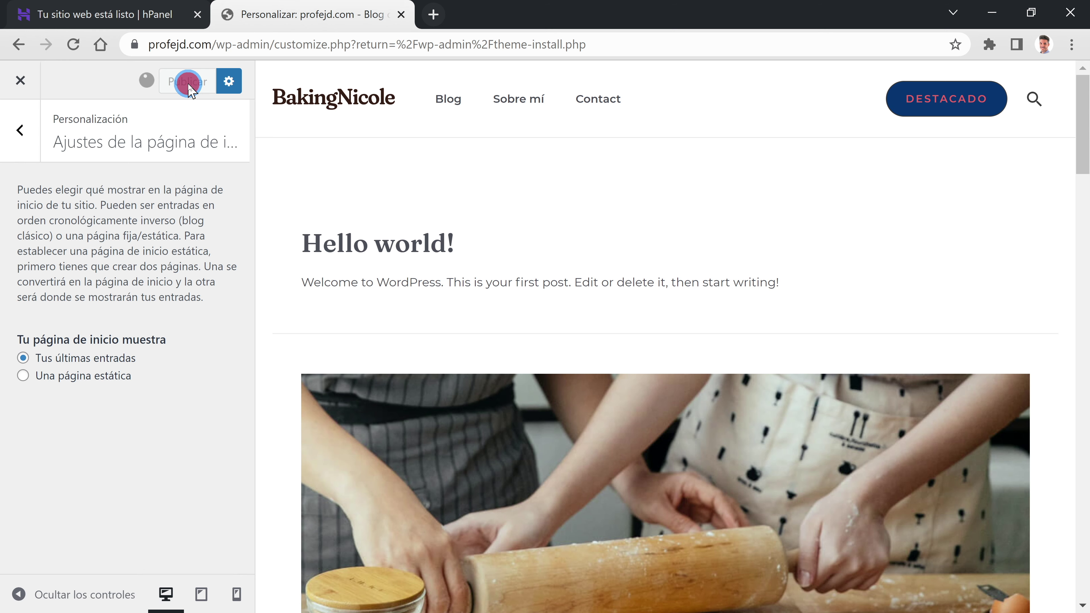
Step: Open the header logo for replacement and search the free images for "educación"
{"action": "left_click", "coordinate": [283, 98]}
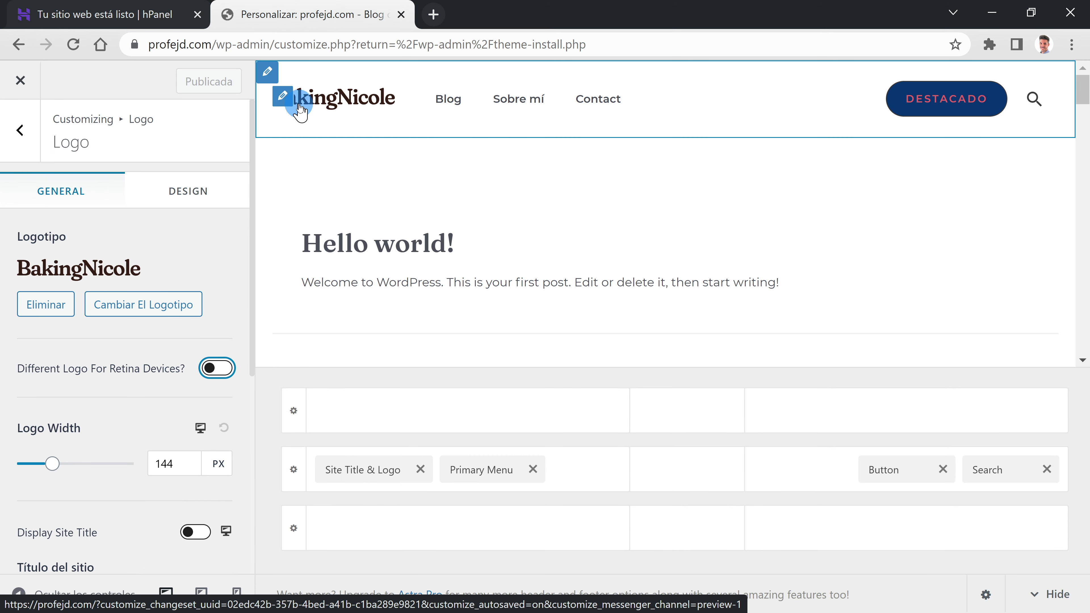
{"action": "left_click", "coordinate": [122, 307]}
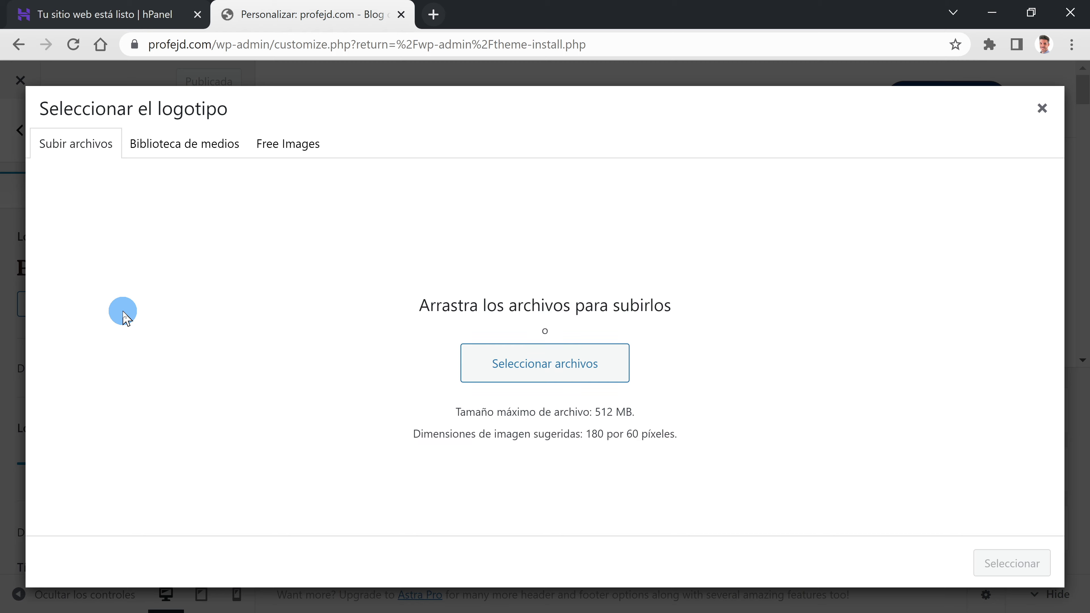
{"action": "left_click", "coordinate": [303, 145]}
{"action": "scroll", "coordinate": [437, 370], "scroll_direction": "down", "scroll_amount": 5}
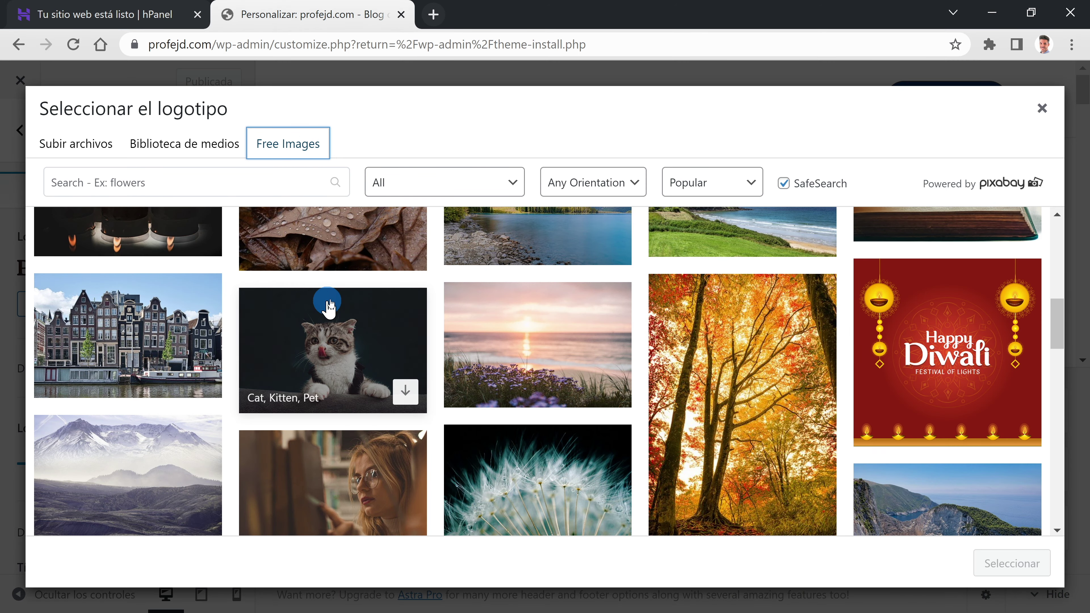
{"action": "left_click", "coordinate": [167, 179]}
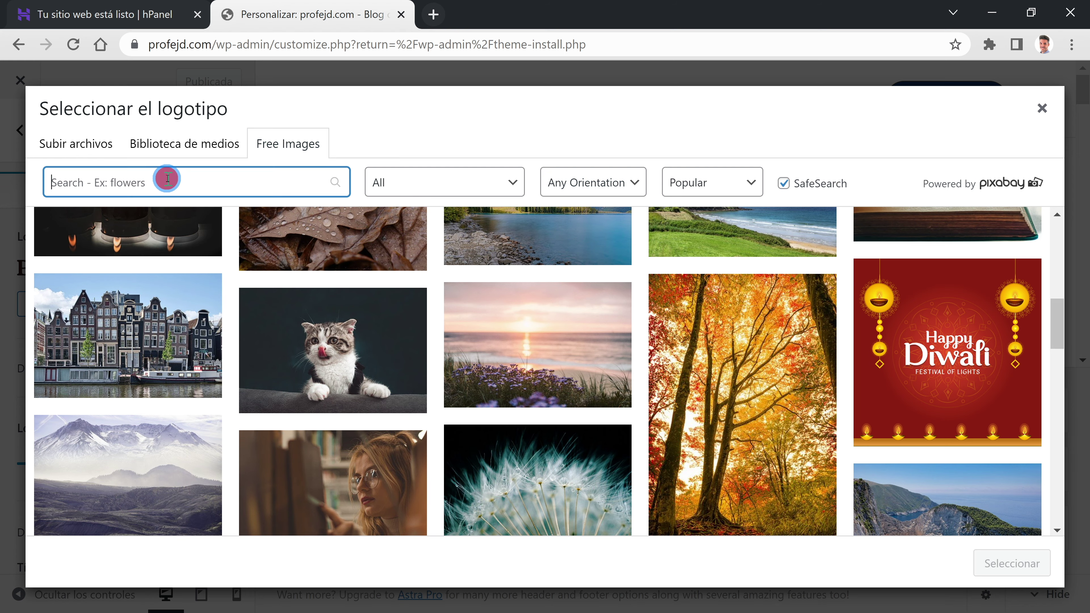
{"action": "type", "text": "educación"}
{"action": "scroll", "coordinate": [419, 390], "scroll_direction": "down", "scroll_amount": 5}
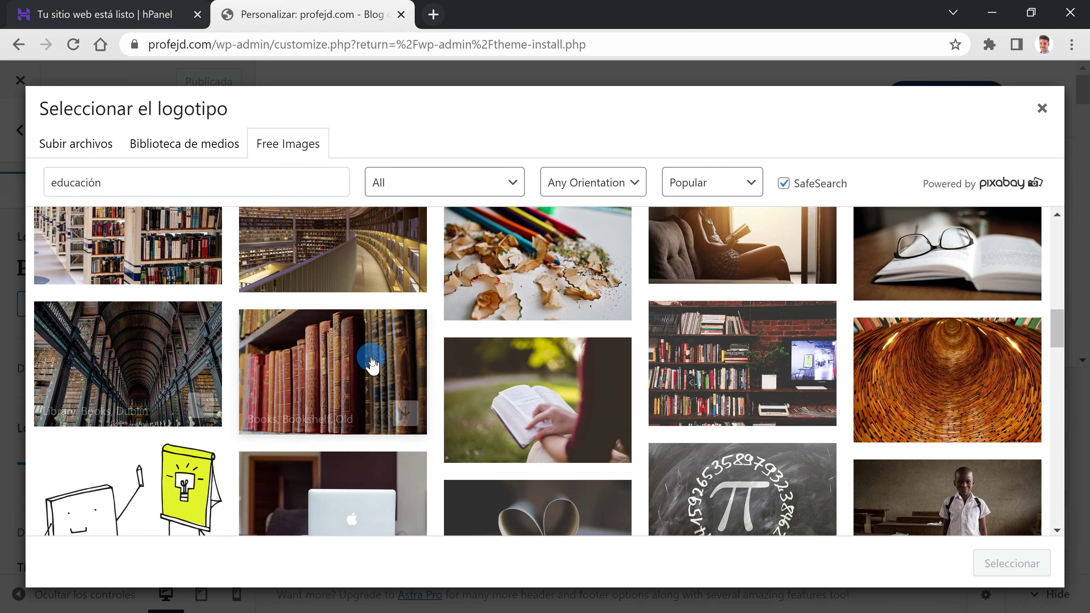
Step: Insert the free image of red antique books on a shelf as the site logo, skipping the crop
{"action": "left_click", "coordinate": [372, 360]}
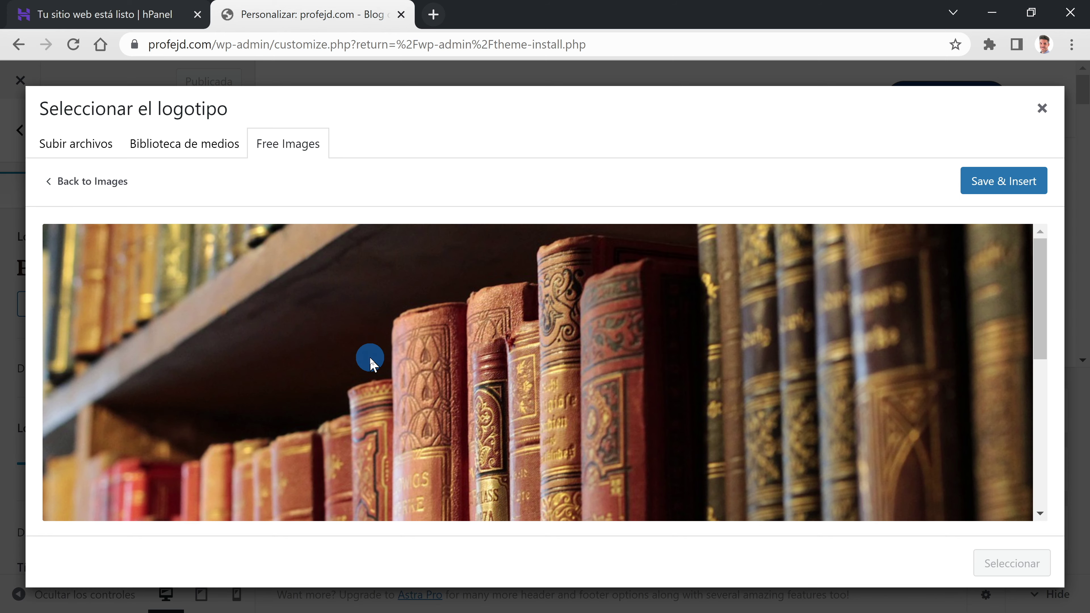
{"action": "left_click", "coordinate": [1029, 184]}
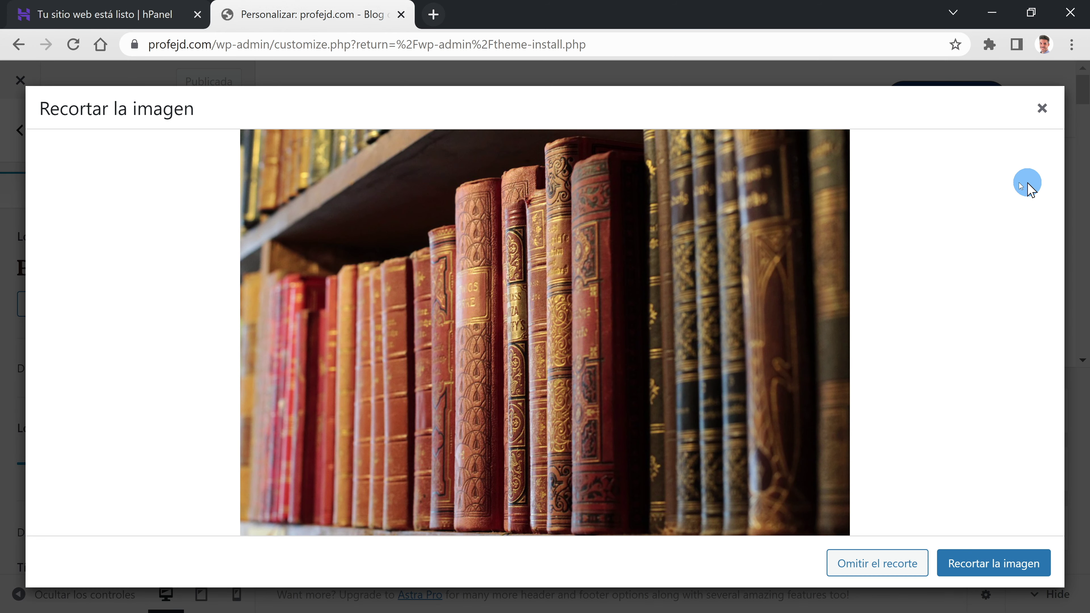
{"action": "left_click", "coordinate": [905, 563]}
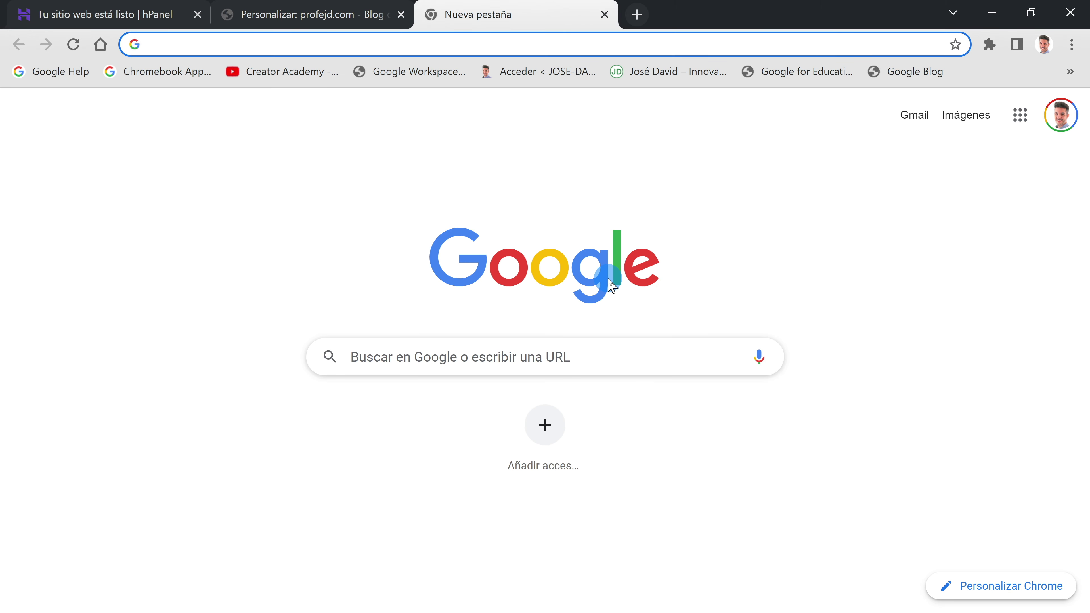
Step: Create a new Google Drawings file through drawings.new and add a text box across most of the canvas reading "JD"
{"action": "type", "text": "drawings.new"}
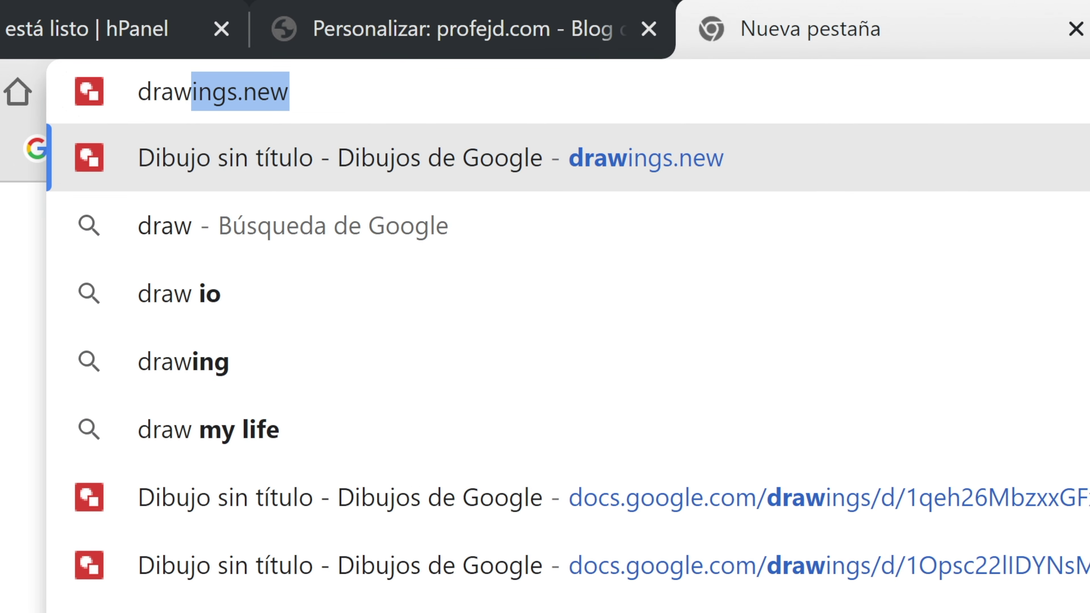
{"action": "key", "text": "Return"}
{"action": "left_click", "coordinate": [269, 132]}
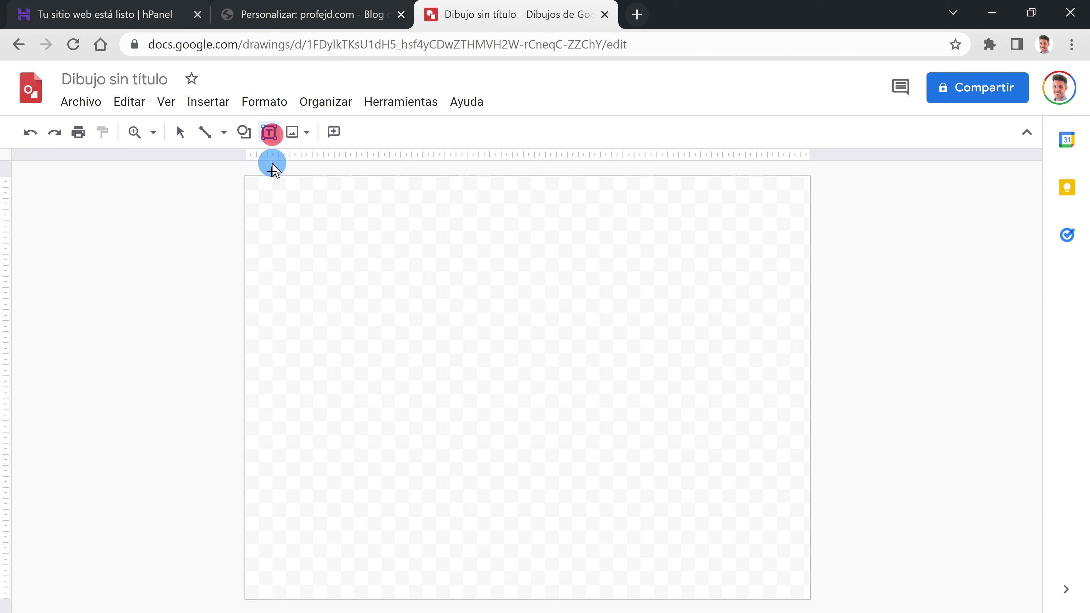
{"action": "left_click_drag", "start_coordinate": [264, 221], "coordinate": [763, 564]}
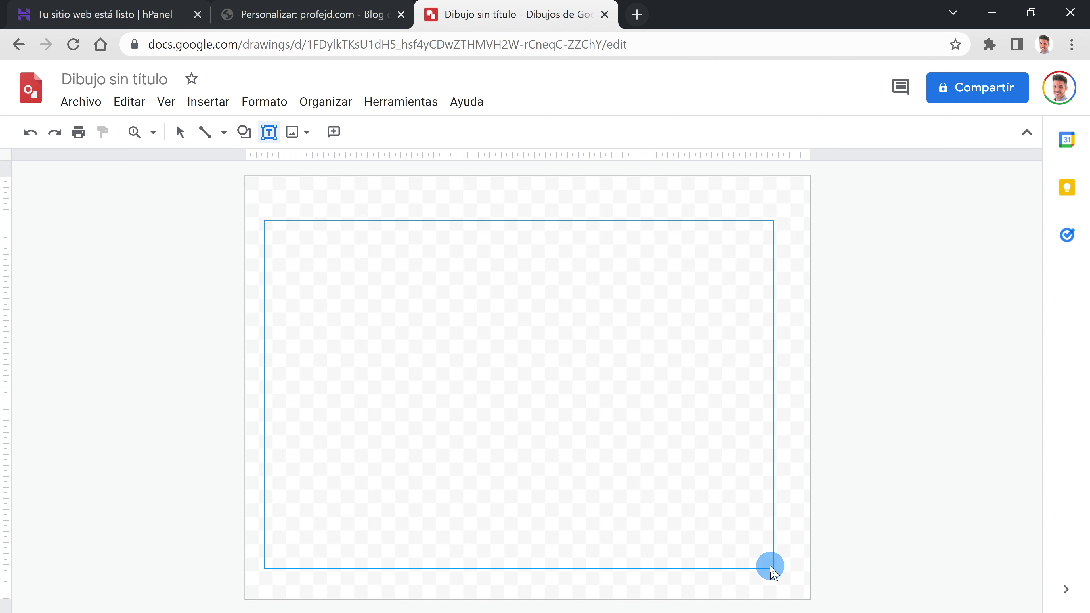
{"action": "type", "text": "JD"}
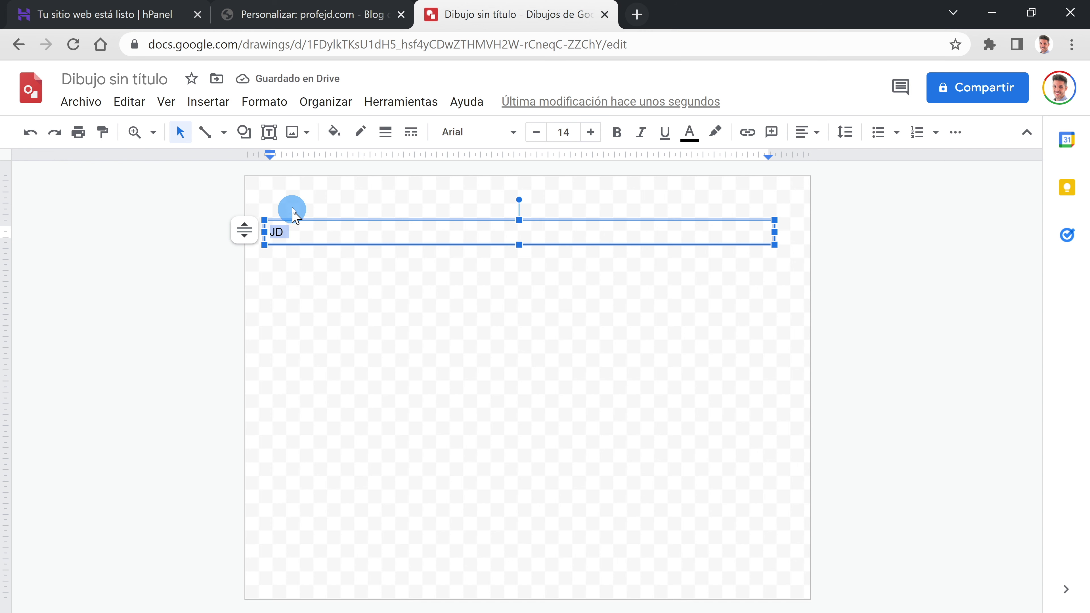
Step: Set the JD text to font size 400 and make it bold
{"action": "left_click", "coordinate": [563, 131]}
{"action": "left_click", "coordinate": [563, 570]}
{"action": "left_click", "coordinate": [566, 134]}
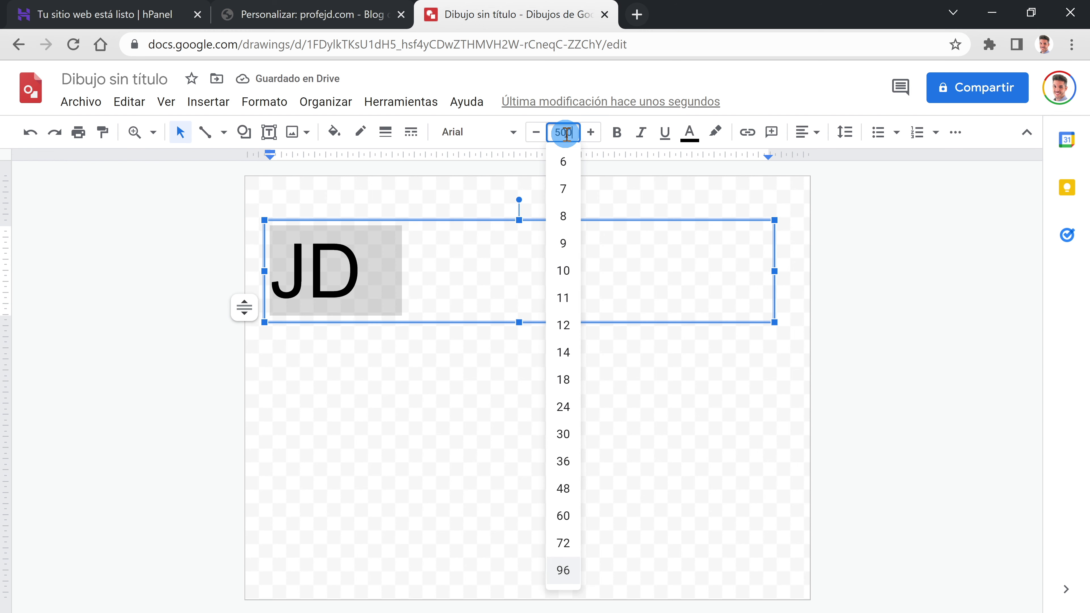
{"action": "type", "text": "500"}
{"action": "key", "text": "Return"}
{"action": "left_click", "coordinate": [617, 132]}
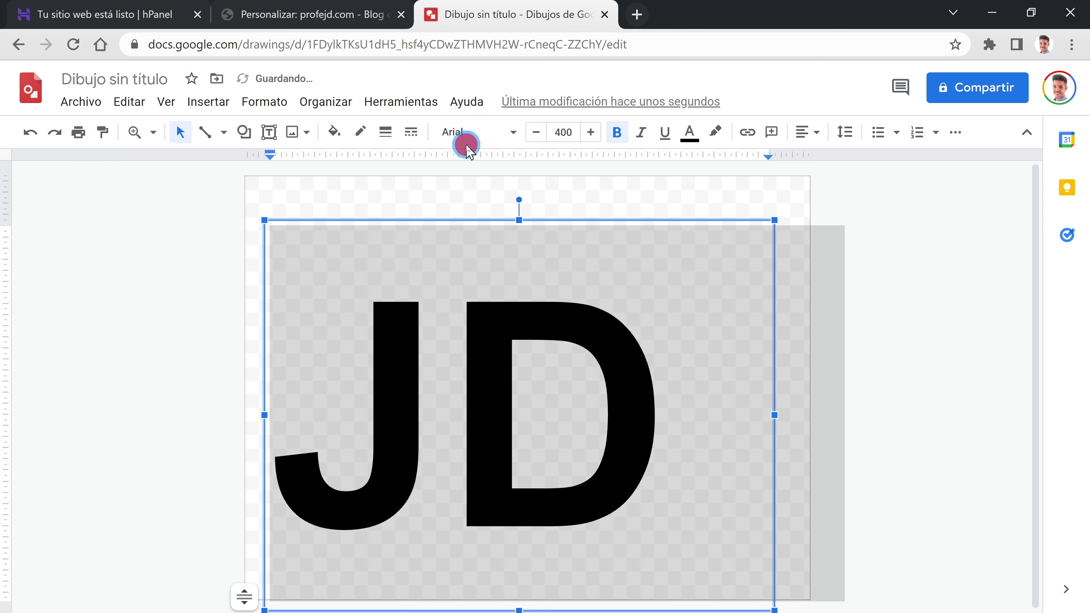
Step: Format the JD text in the Acme font with a blue color and move it to the middle of the canvas
{"action": "left_click", "coordinate": [464, 132]}
{"action": "left_click", "coordinate": [534, 234]}
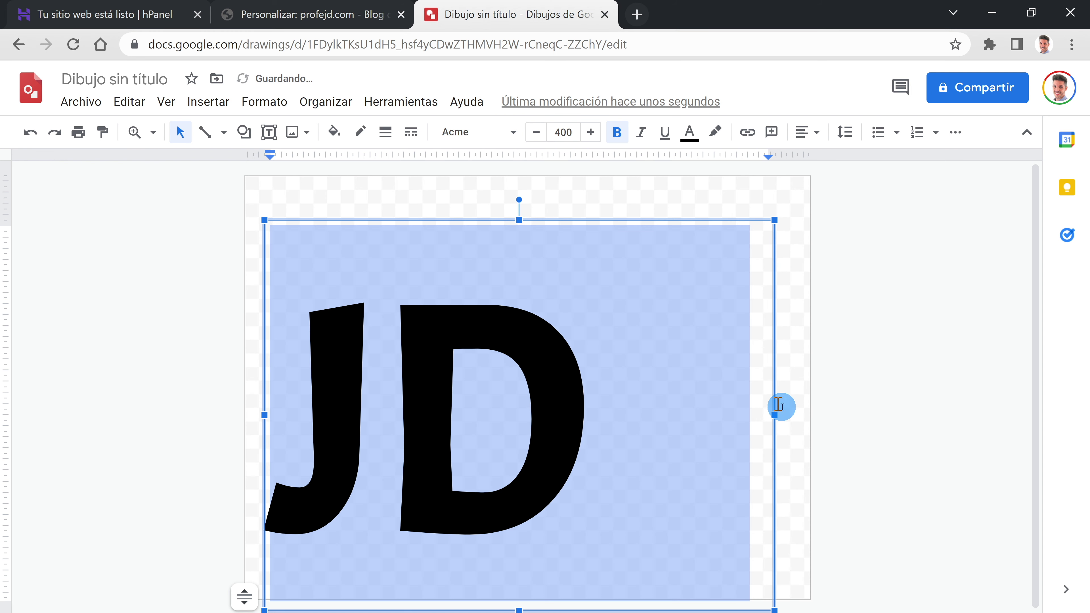
{"action": "left_click", "coordinate": [689, 132]}
{"action": "left_click", "coordinate": [806, 335]}
{"action": "left_click", "coordinate": [960, 402]}
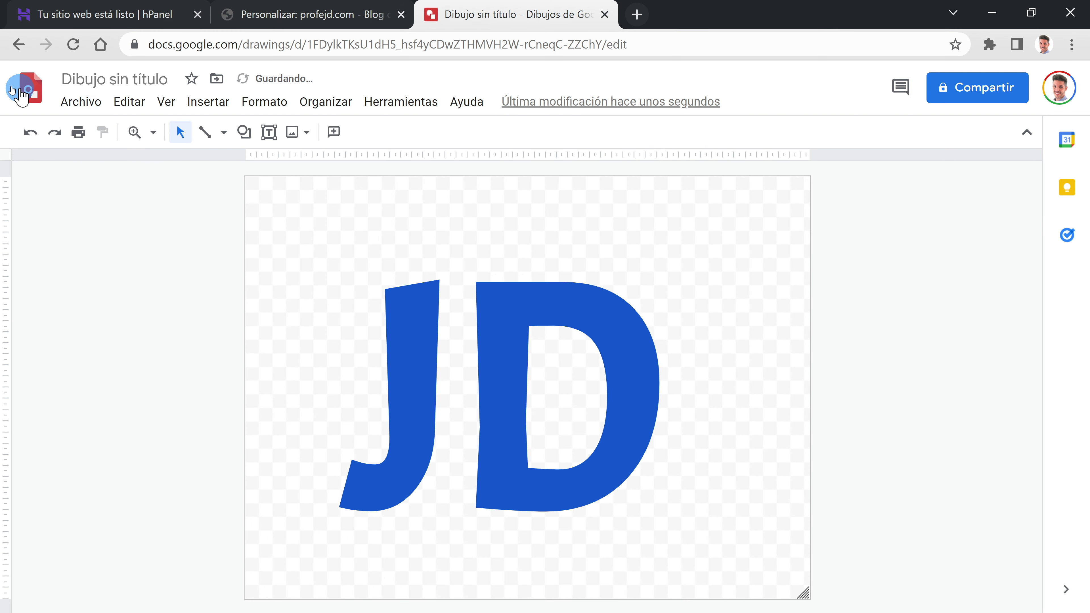
Step: Download the JD drawing as a PNG image
{"action": "left_click", "coordinate": [71, 113]}
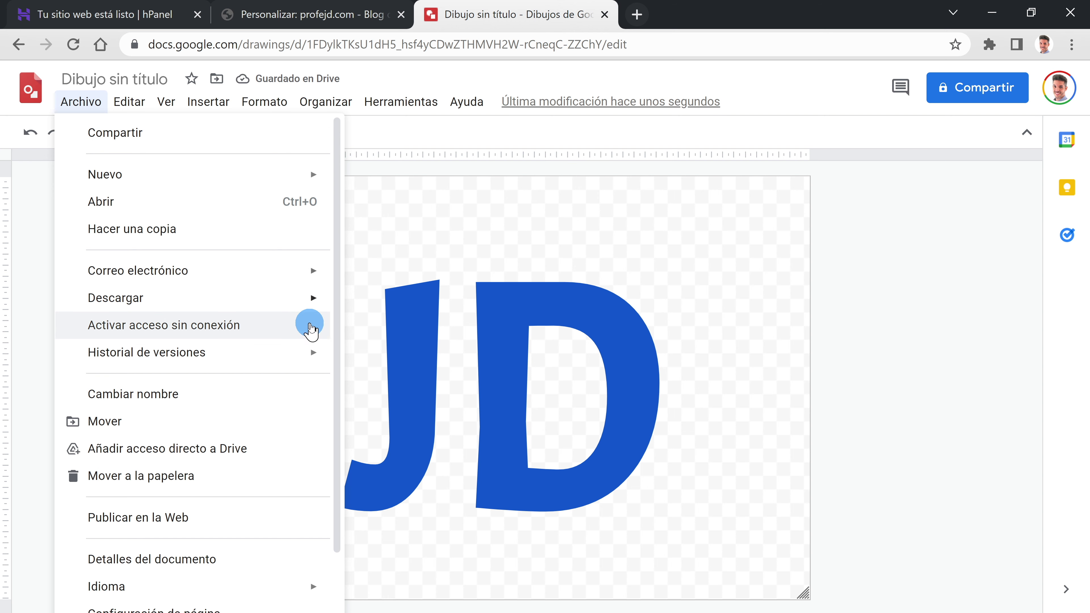
{"action": "mouse_move", "coordinate": [334, 304]}
{"action": "left_click", "coordinate": [431, 386]}
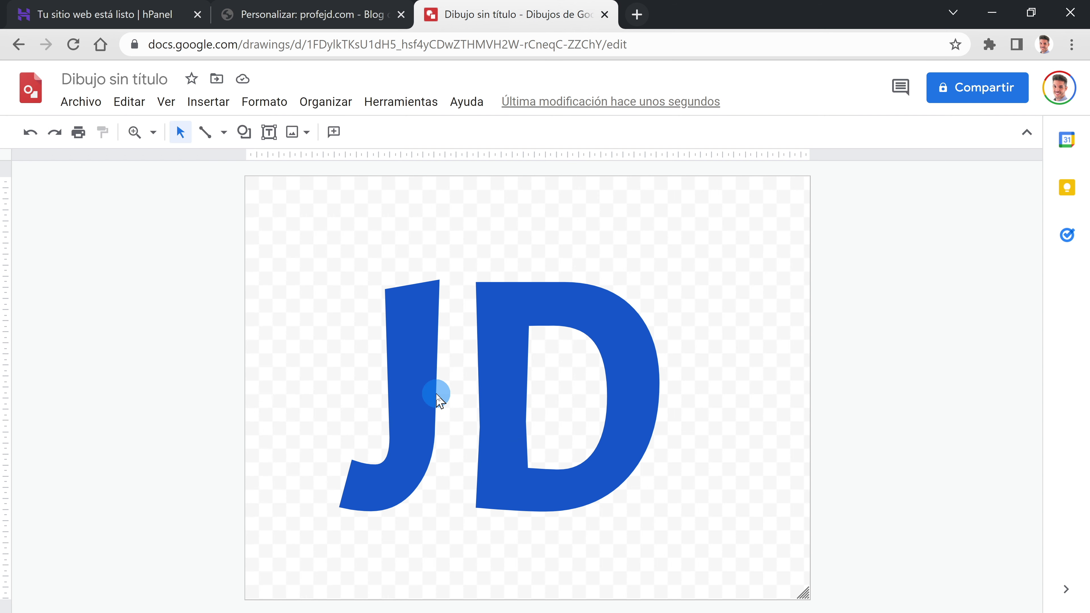
Step: Switch to the WordPress customizer, upload "Dibujo sin título.png" as the replacement header logo and select it
{"action": "left_click", "coordinate": [284, 14]}
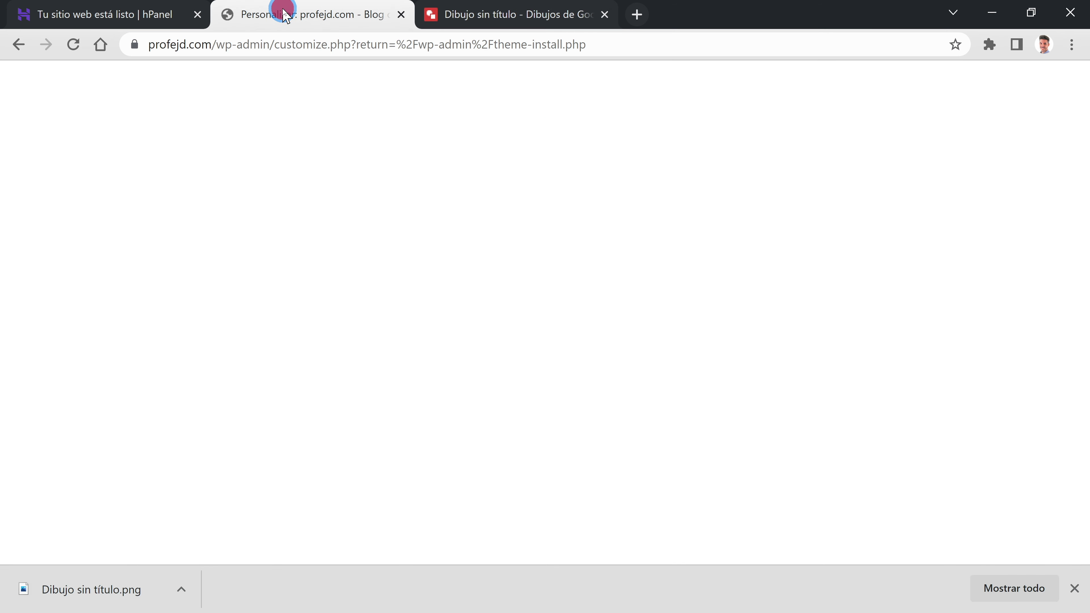
{"action": "left_click", "coordinate": [288, 97]}
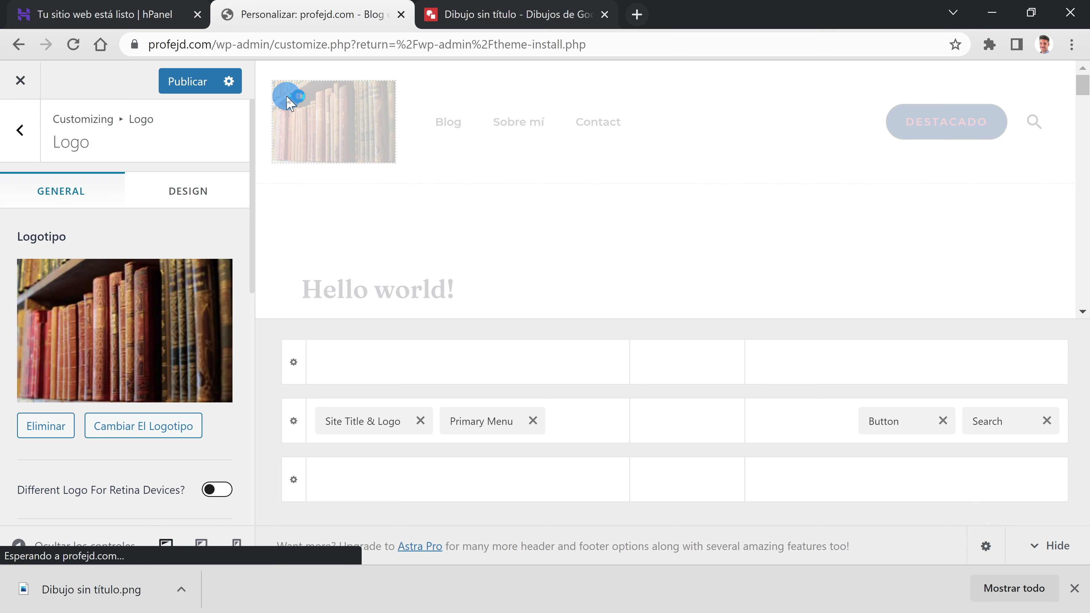
{"action": "left_click", "coordinate": [165, 424]}
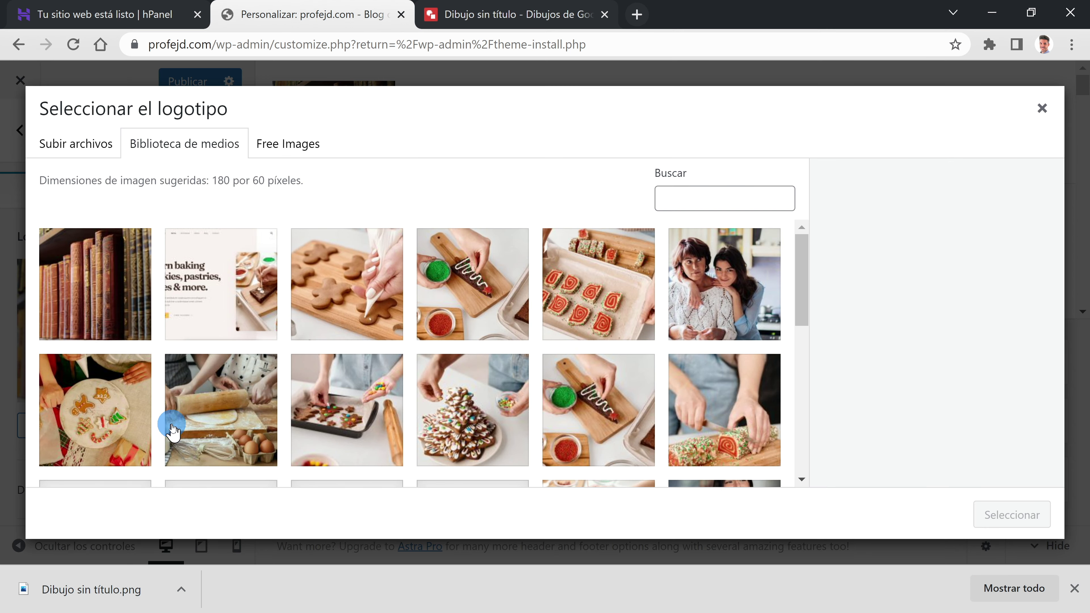
{"action": "left_click", "coordinate": [85, 163]}
{"action": "left_click_drag", "start_coordinate": [92, 590], "coordinate": [401, 440]}
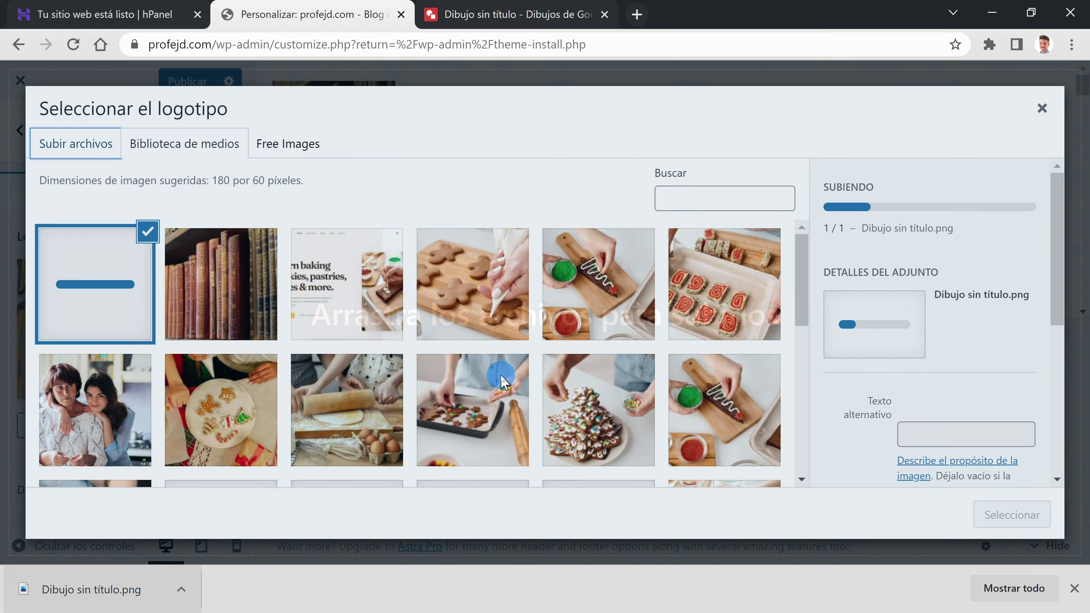
{"action": "left_click", "coordinate": [1029, 515]}
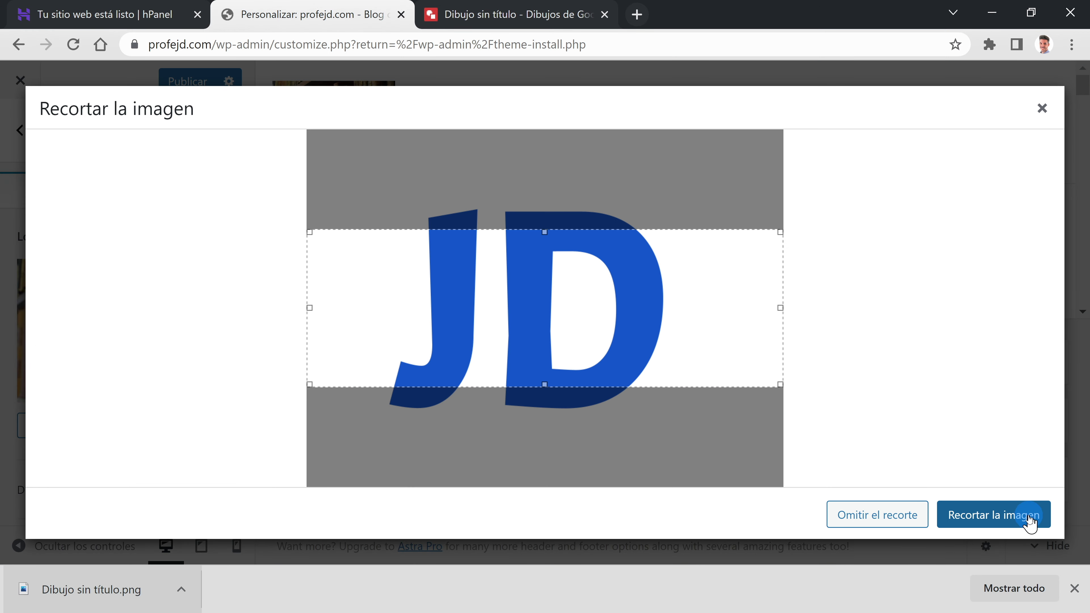
Step: Crop the logo image so that the full height of the JD letters fits inside, and publish the change
{"action": "left_click_drag", "start_coordinate": [545, 233], "coordinate": [545, 189]}
{"action": "left_click_drag", "start_coordinate": [545, 385], "coordinate": [555, 426]}
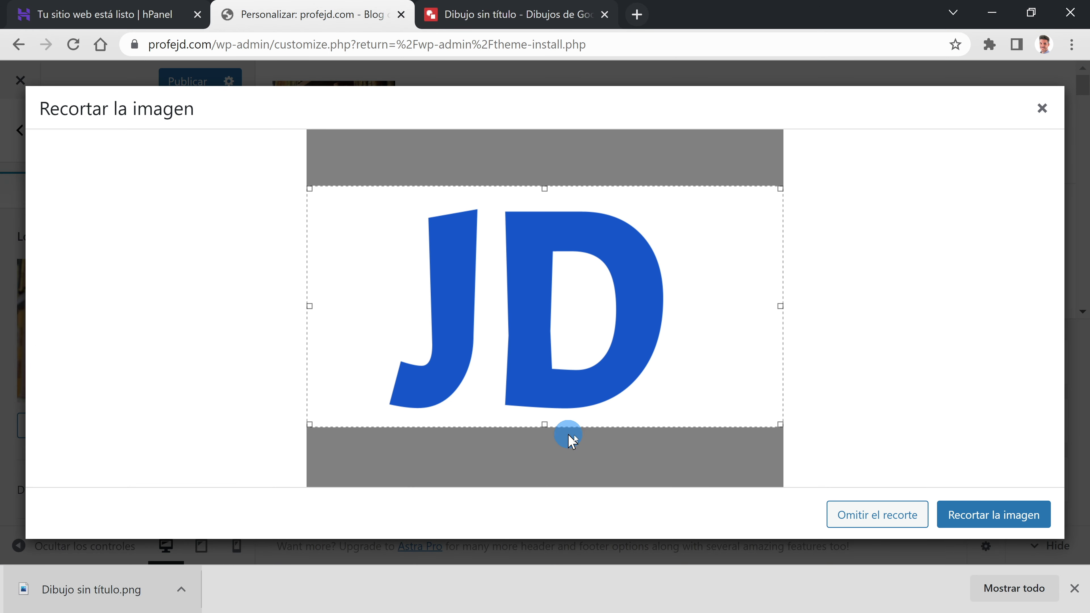
{"action": "left_click", "coordinate": [980, 514]}
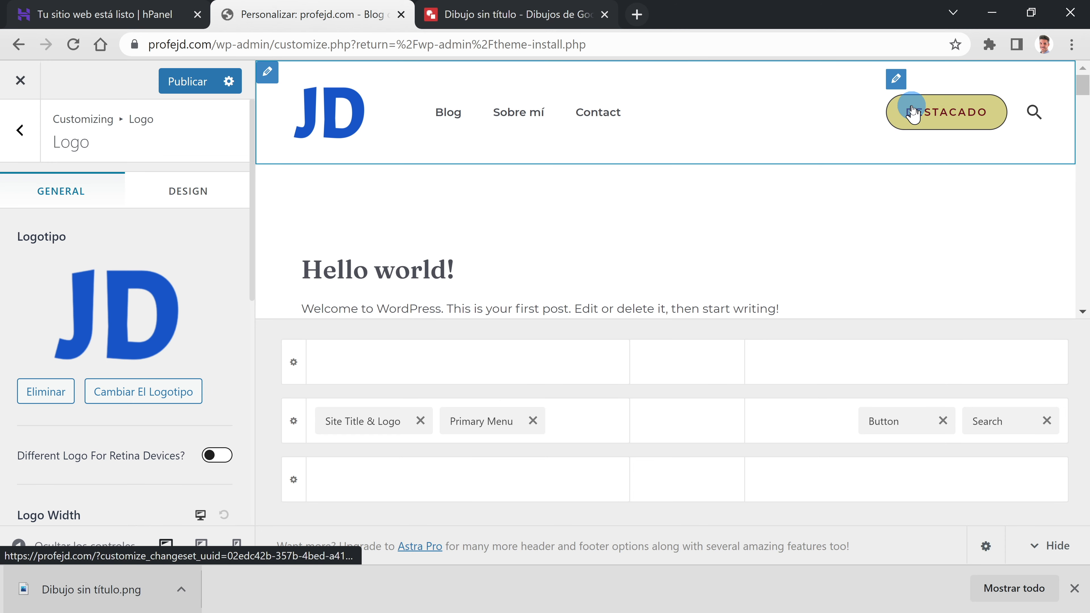
{"action": "left_click", "coordinate": [182, 81]}
Step: Load profejd.com in the Google Drawings browser tab to check the new logo on the live site
{"action": "left_click", "coordinate": [504, 16]}
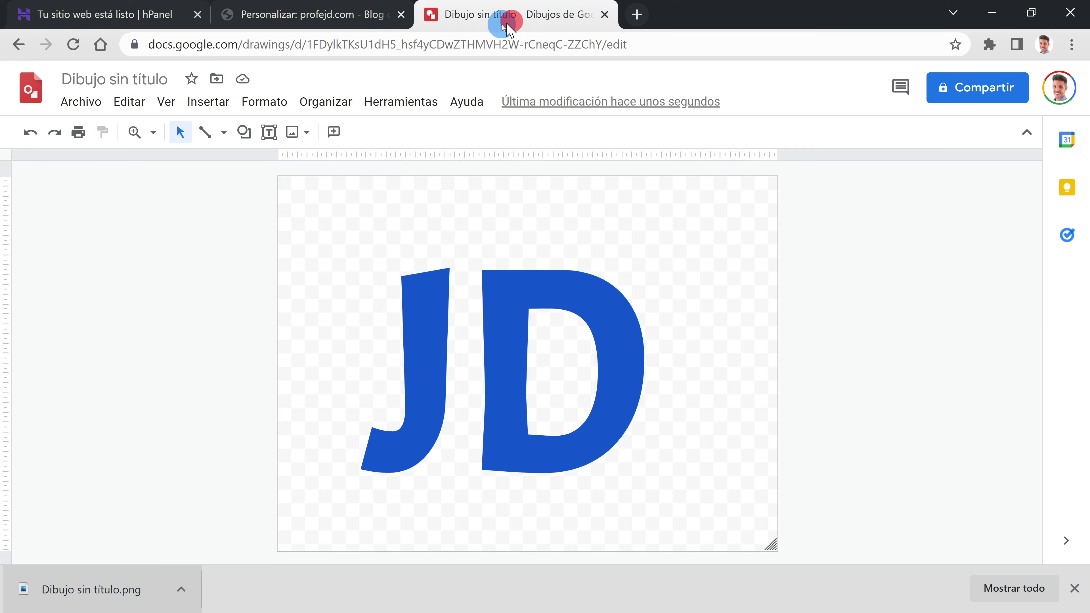
{"action": "left_click", "coordinate": [389, 44]}
{"action": "type", "text": "profejd.com"}
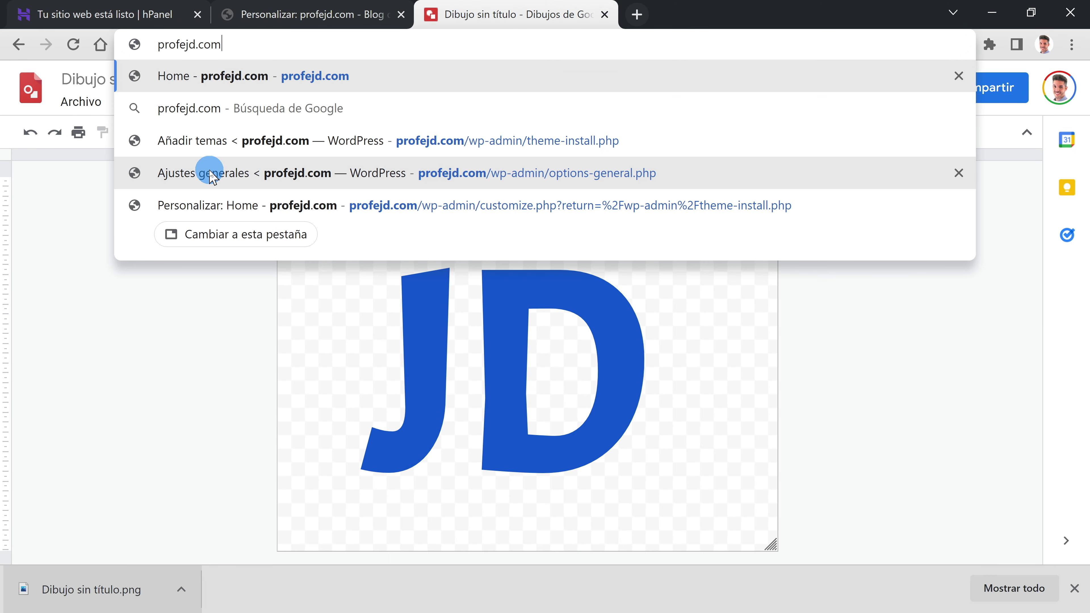
{"action": "key", "text": "Return"}
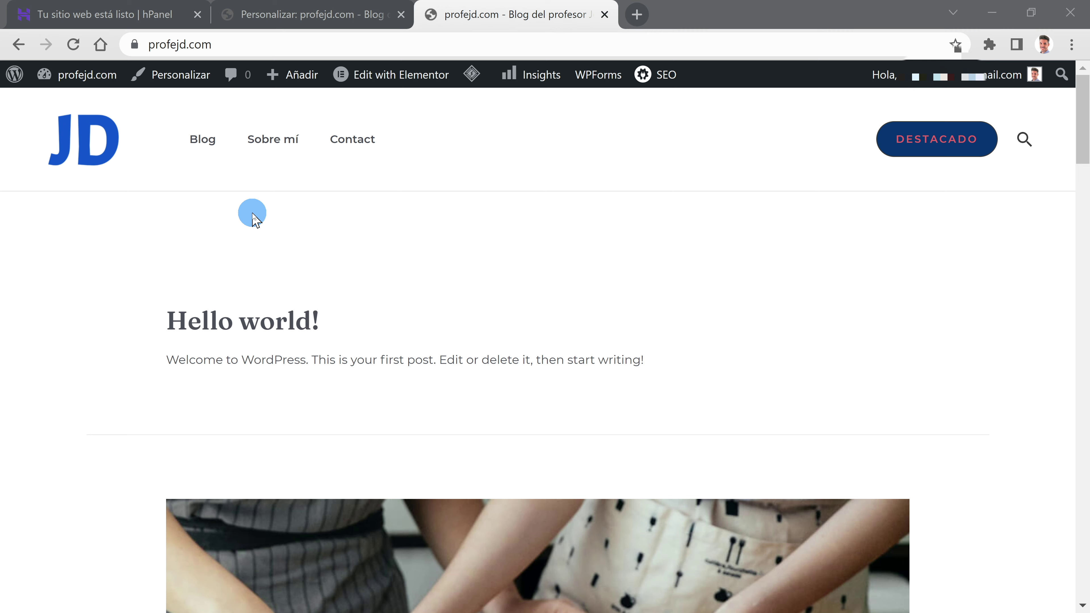
Step: Return to the customizer, close it and open the list of all posts in the WordPress admin
{"action": "left_click", "coordinate": [255, 19]}
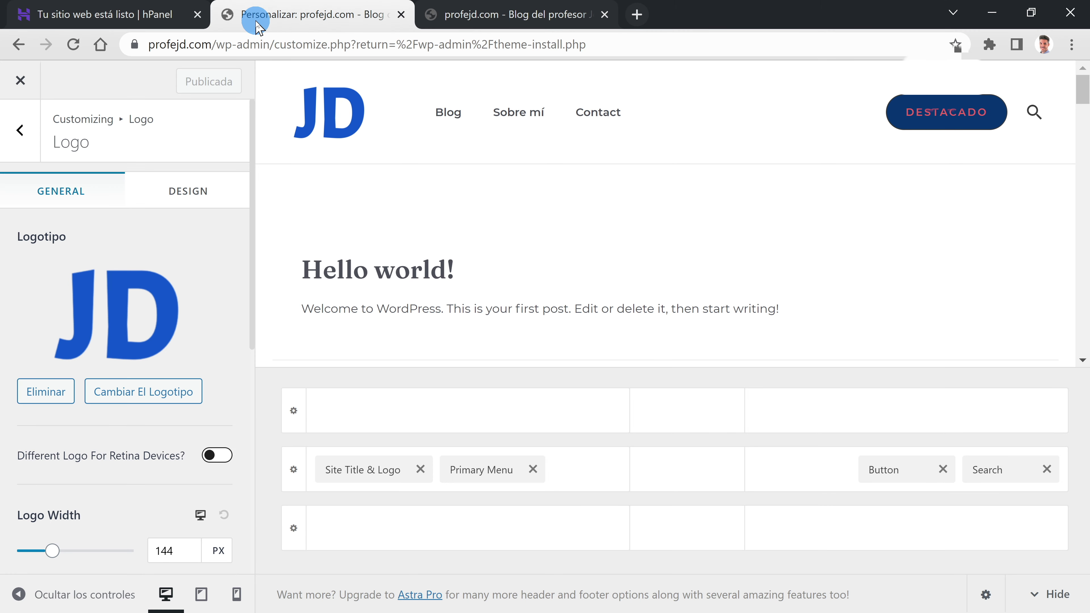
{"action": "left_click", "coordinate": [22, 82]}
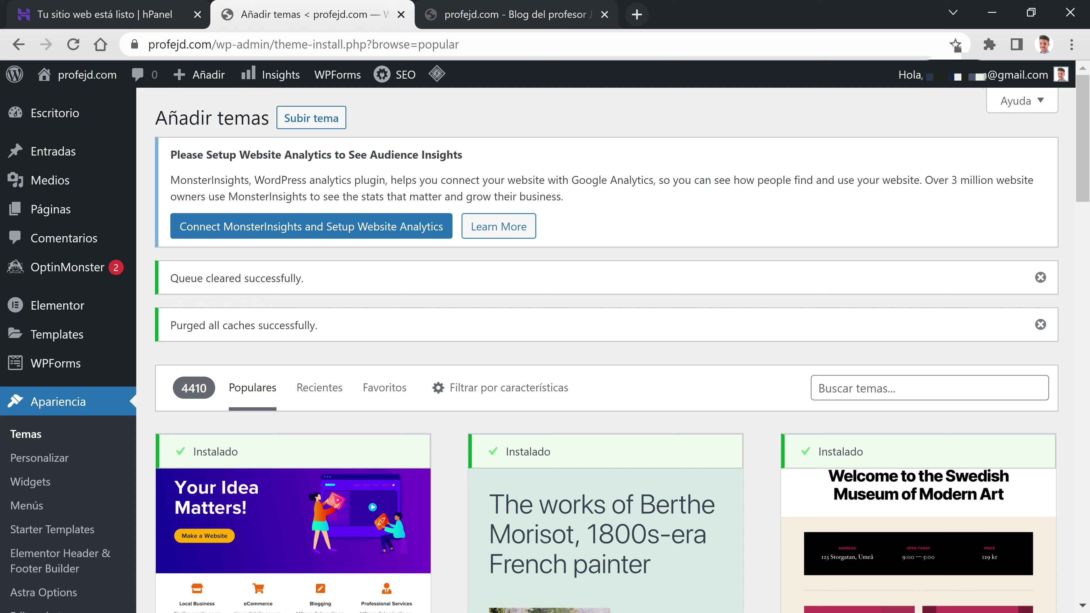
{"action": "left_click", "coordinate": [62, 148]}
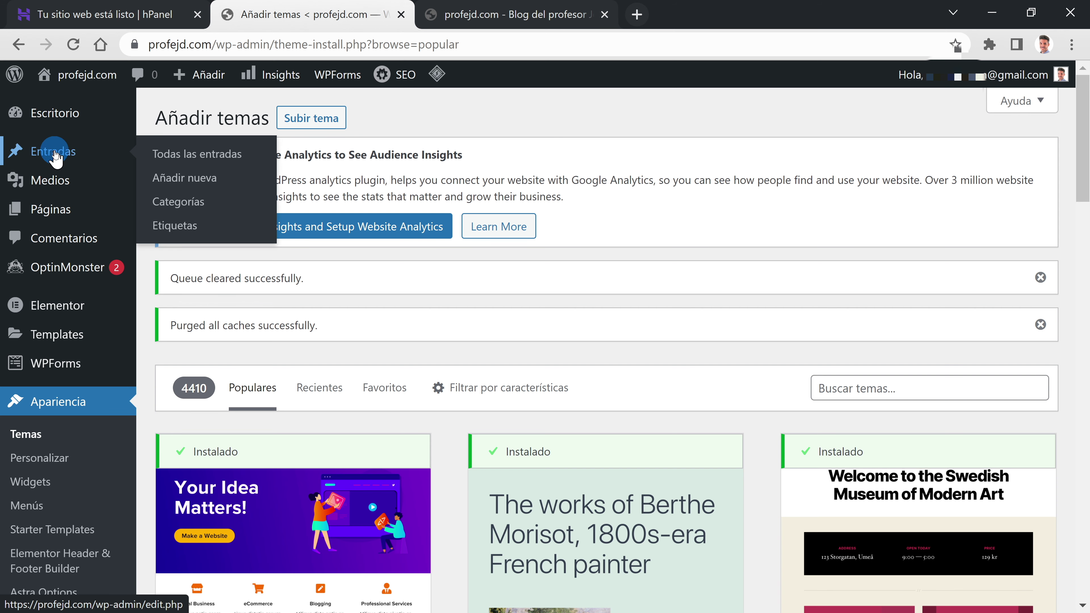
{"action": "left_click", "coordinate": [188, 156]}
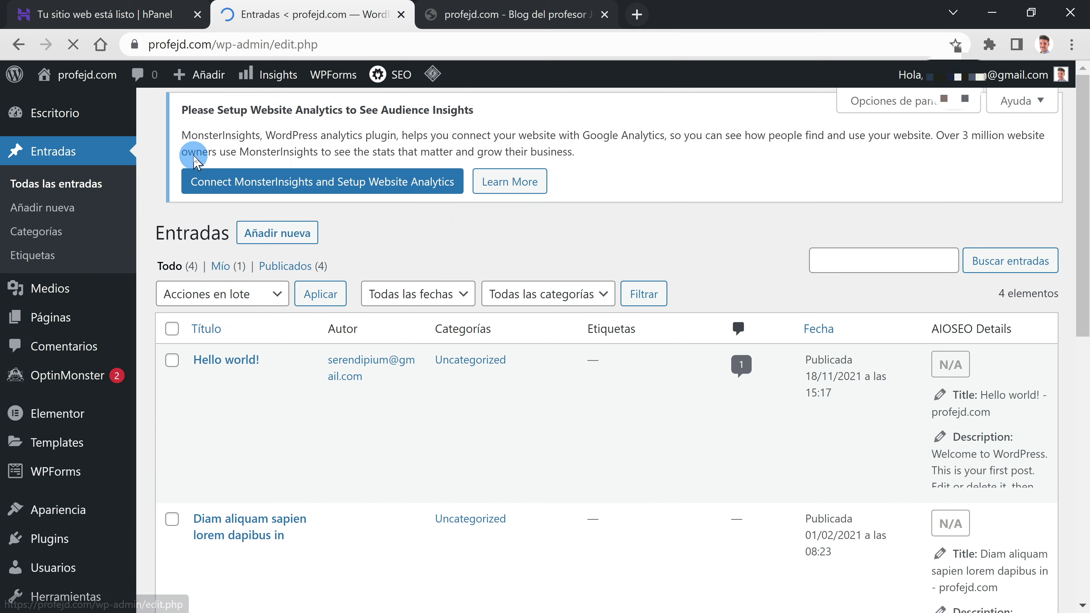
Step: Select all posts in the Entradas list, including Hello world!, and move them to the trash with a bulk action
{"action": "scroll", "coordinate": [418, 399], "scroll_direction": "down", "scroll_amount": 5}
{"action": "scroll", "coordinate": [418, 400], "scroll_direction": "down", "scroll_amount": 5}
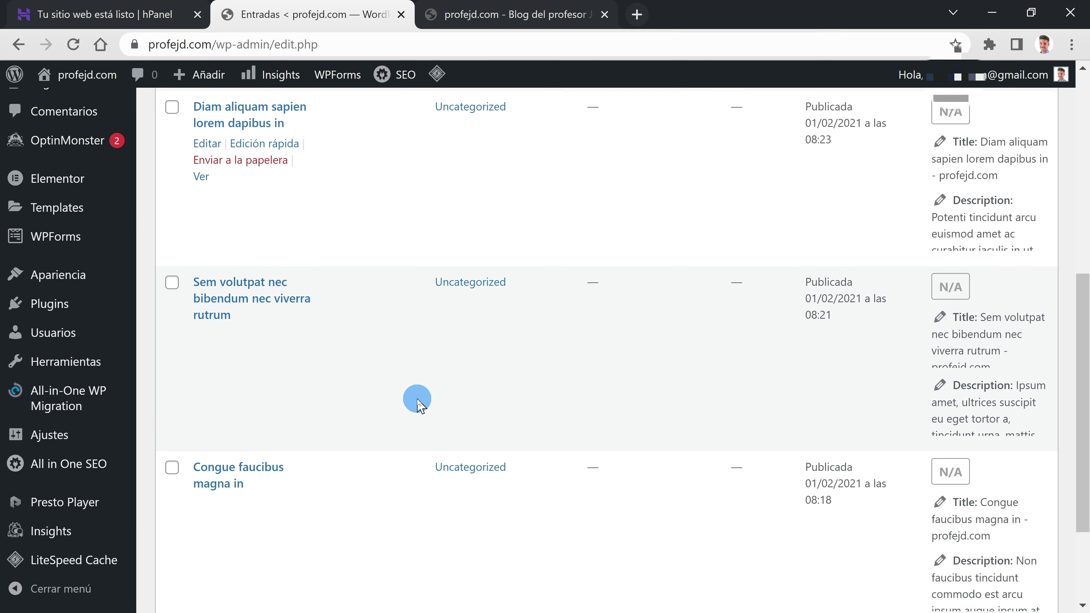
{"action": "scroll", "coordinate": [416, 397], "scroll_direction": "up", "scroll_amount": 10}
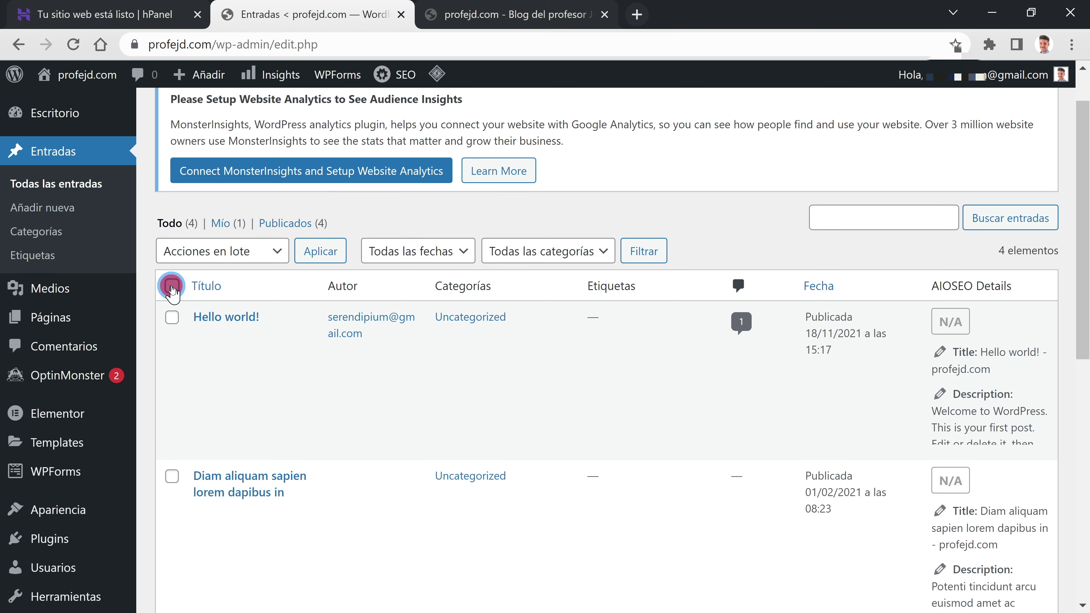
{"action": "scroll", "coordinate": [190, 334], "scroll_direction": "down", "scroll_amount": 8}
{"action": "scroll", "coordinate": [189, 337], "scroll_direction": "up", "scroll_amount": 8}
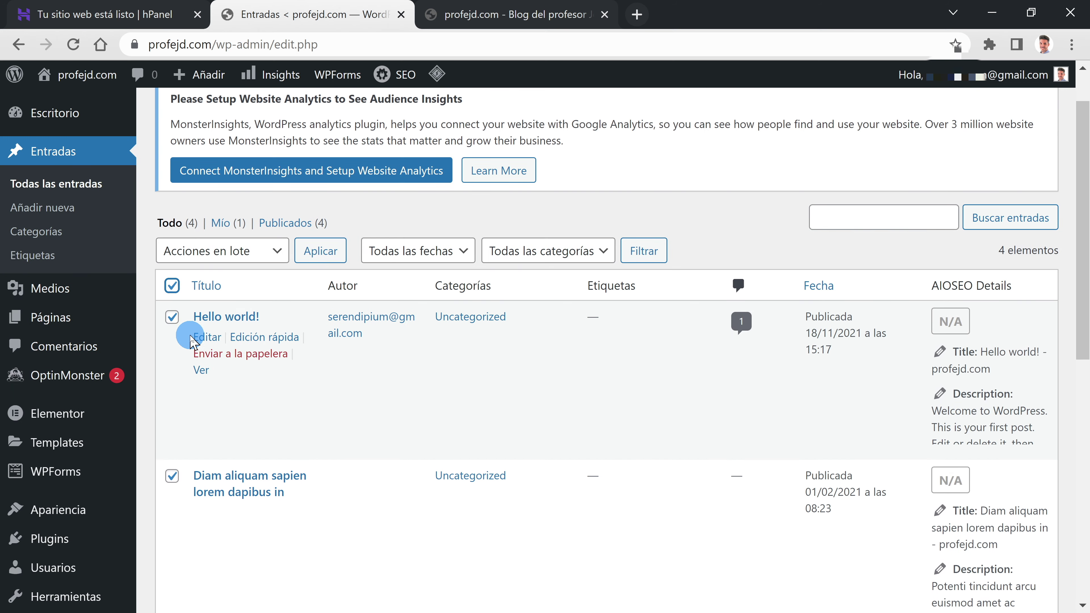
{"action": "left_click", "coordinate": [258, 254]}
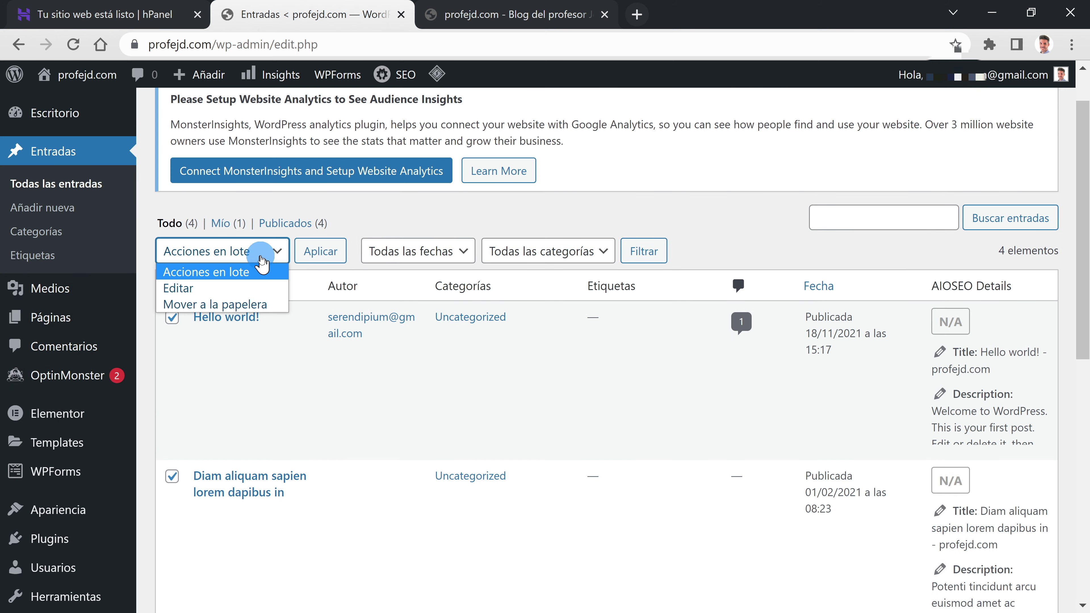
{"action": "left_click", "coordinate": [240, 305]}
{"action": "left_click", "coordinate": [312, 253]}
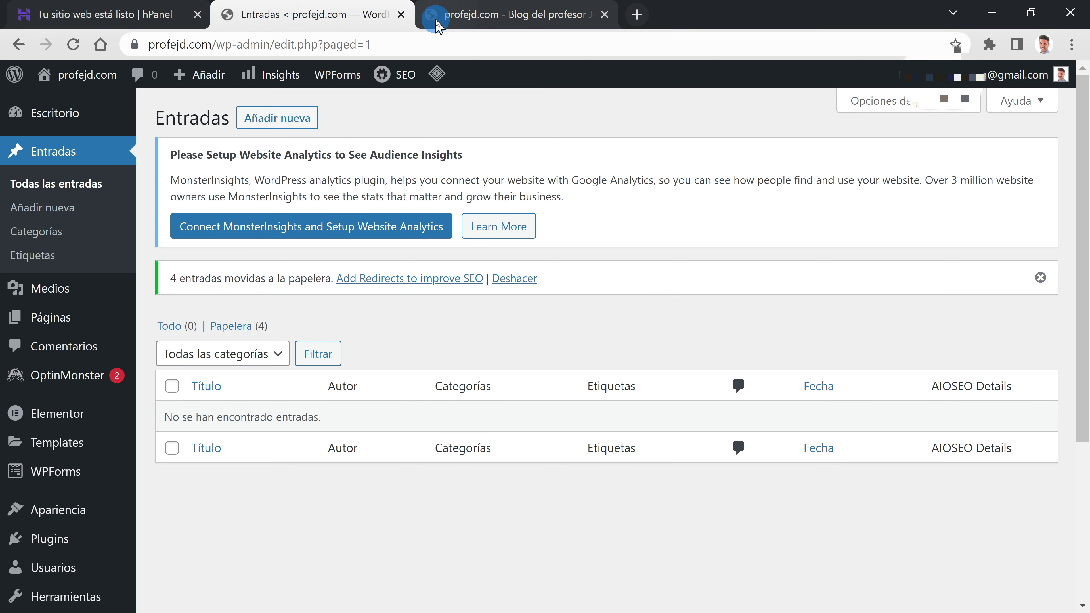
Step: Reload the live site and examine its Blog page to check how the post area looks without posts
{"action": "left_click", "coordinate": [437, 21]}
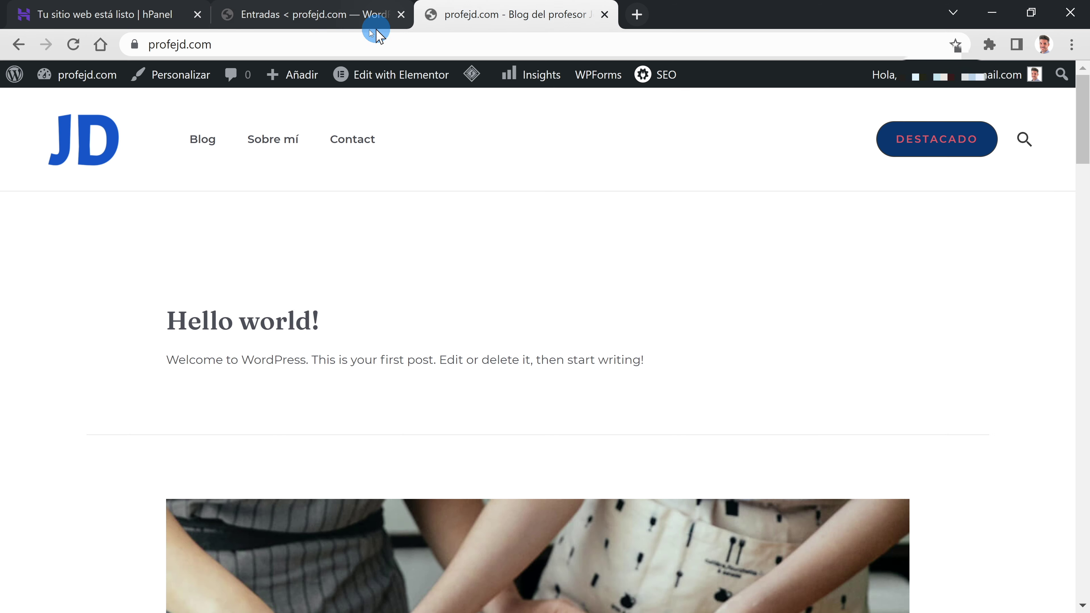
{"action": "left_click", "coordinate": [71, 52]}
{"action": "left_click", "coordinate": [74, 48]}
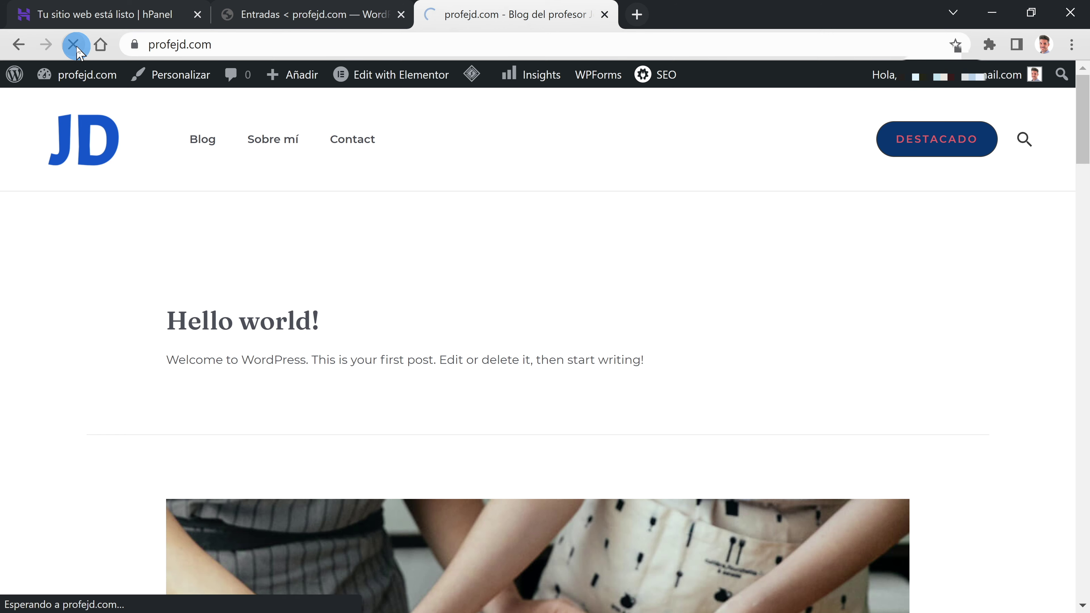
{"action": "left_click", "coordinate": [198, 139]}
{"action": "scroll", "coordinate": [651, 382], "scroll_direction": "down", "scroll_amount": 2}
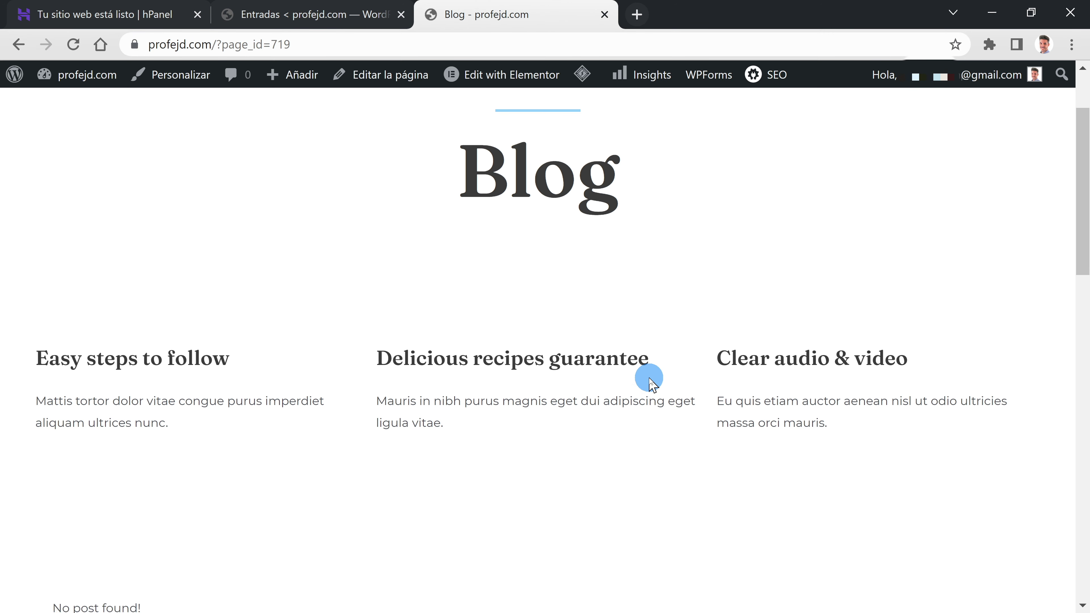
{"action": "scroll", "coordinate": [651, 382], "scroll_direction": "down", "scroll_amount": 6}
{"action": "scroll", "coordinate": [651, 382], "scroll_direction": "up", "scroll_amount": 8}
{"action": "scroll", "coordinate": [651, 382], "scroll_direction": "down", "scroll_amount": 5}
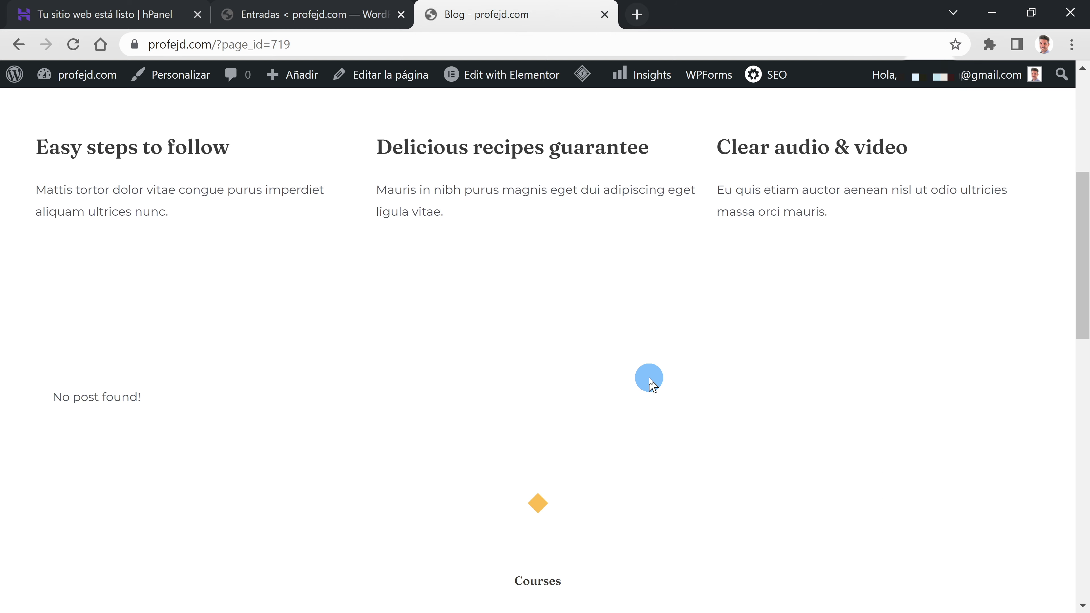
{"action": "scroll", "coordinate": [649, 378], "scroll_direction": "down", "scroll_amount": 2}
{"action": "left_click", "coordinate": [104, 381]}
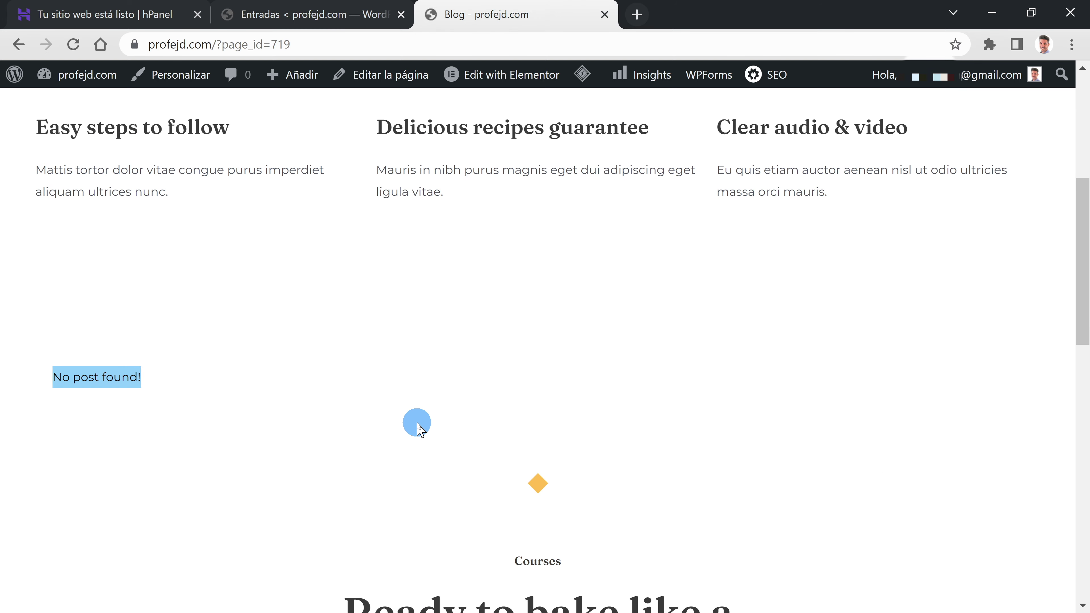
{"action": "scroll", "coordinate": [417, 425], "scroll_direction": "up", "scroll_amount": 6}
Step: Return to the WordPress admin, start a new post, dismiss the welcome guide and title the post "Aprendizaje cooperativo"
{"action": "left_click", "coordinate": [236, 22]}
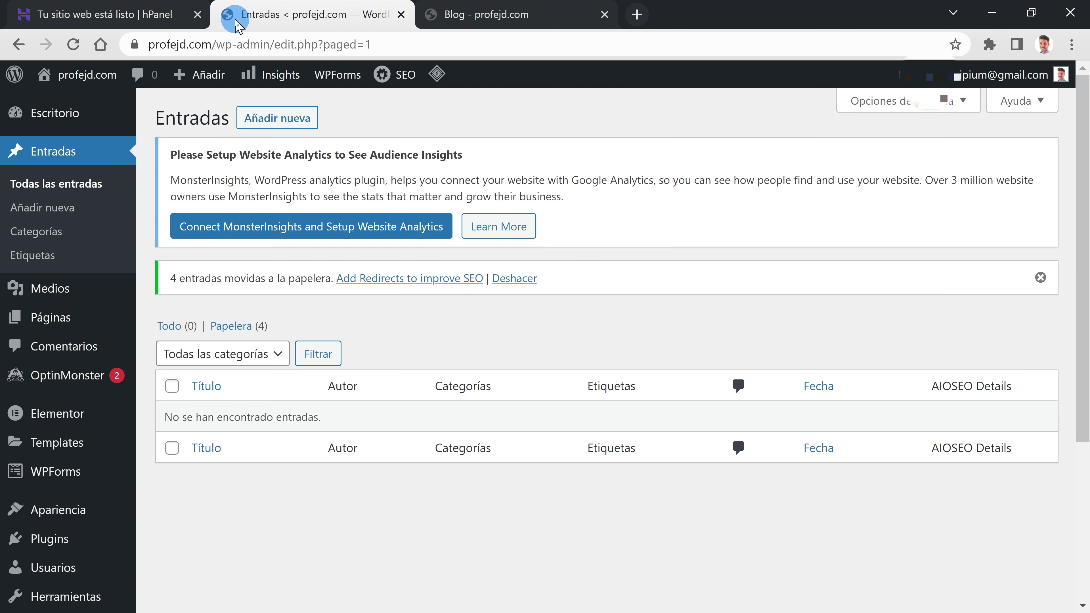
{"action": "left_click", "coordinate": [289, 120]}
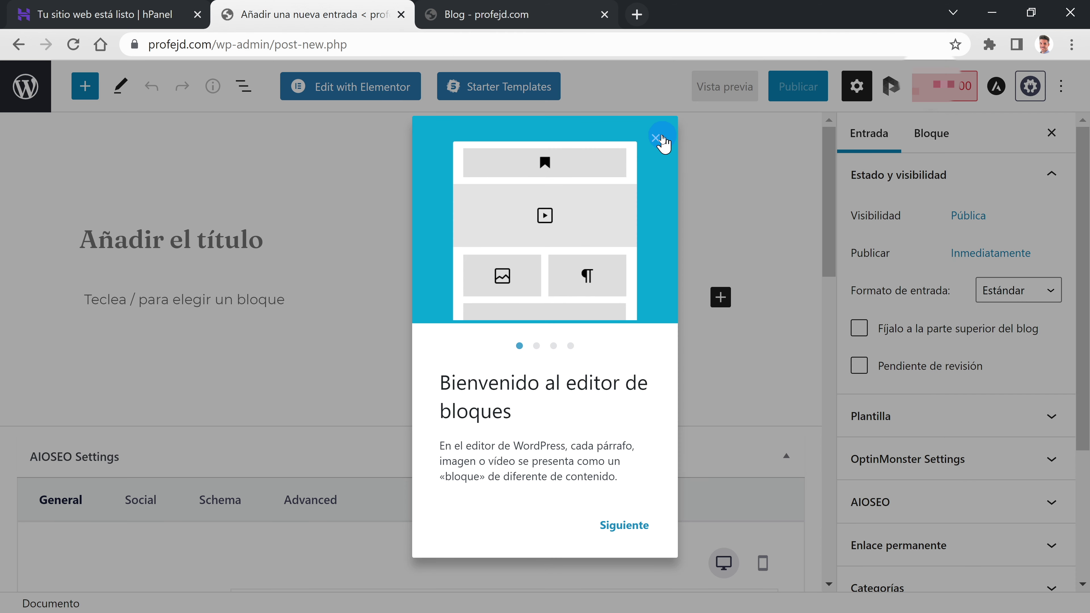
{"action": "left_click", "coordinate": [658, 136]}
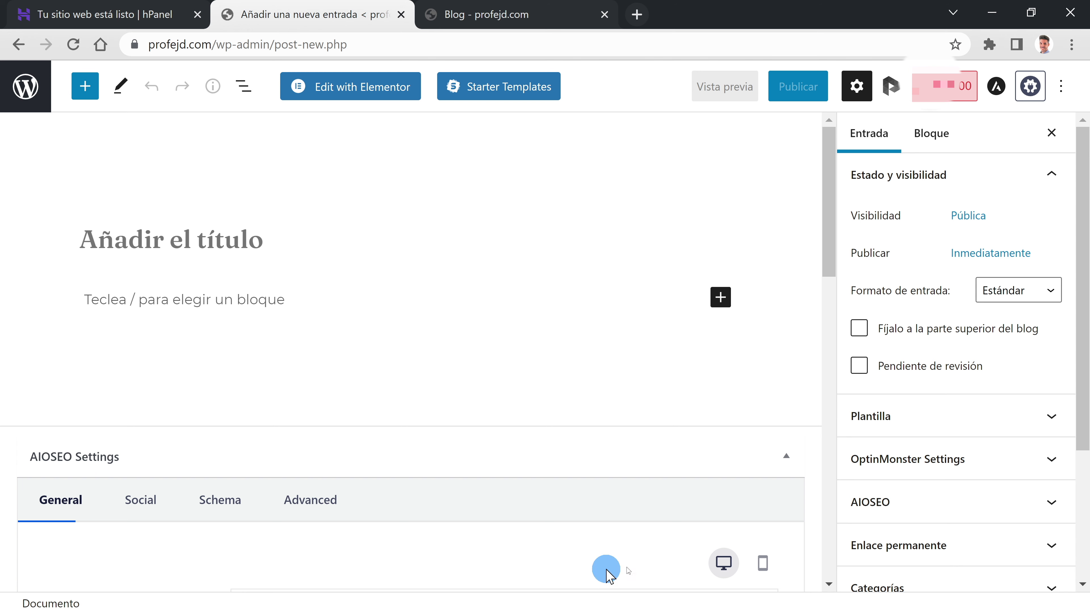
{"action": "left_click", "coordinate": [166, 248]}
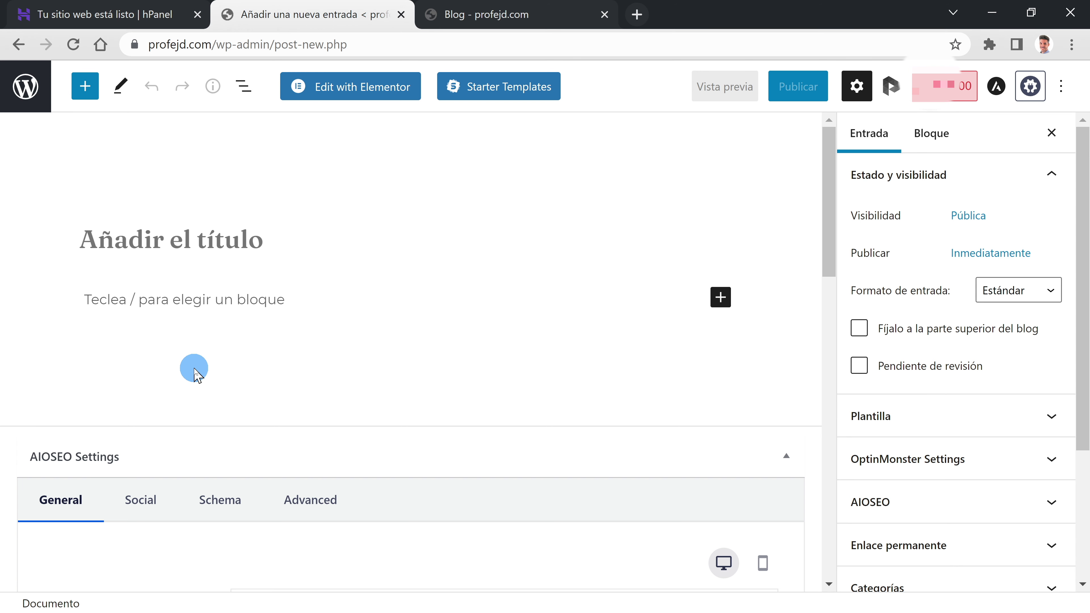
{"action": "type", "text": "Aprendizaje cooperativo"}
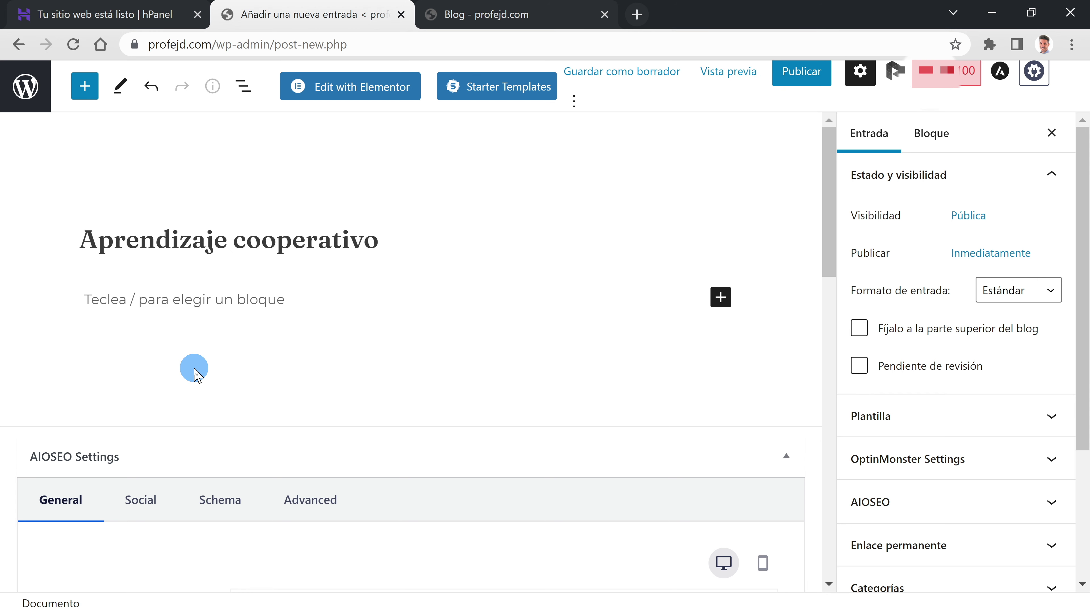
Step: Write an opening paragraph in Spanish describing cooperative learning as a methodology that maximizes student interactions and favors the learning of all group members
{"action": "scroll", "coordinate": [61, 258], "scroll_direction": "down", "scroll_amount": 2}
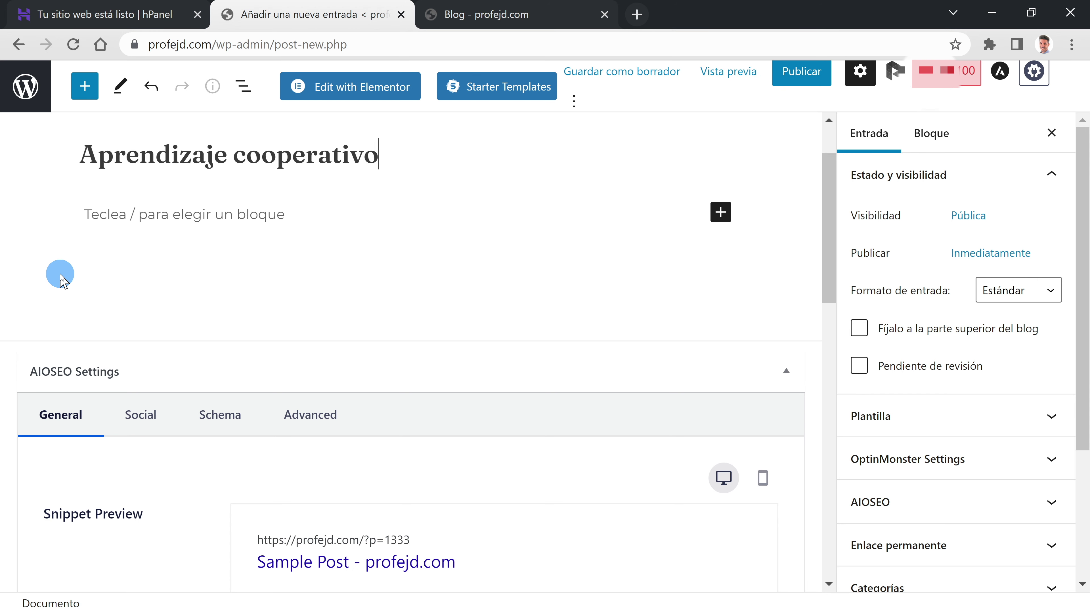
{"action": "left_click", "coordinate": [100, 211]}
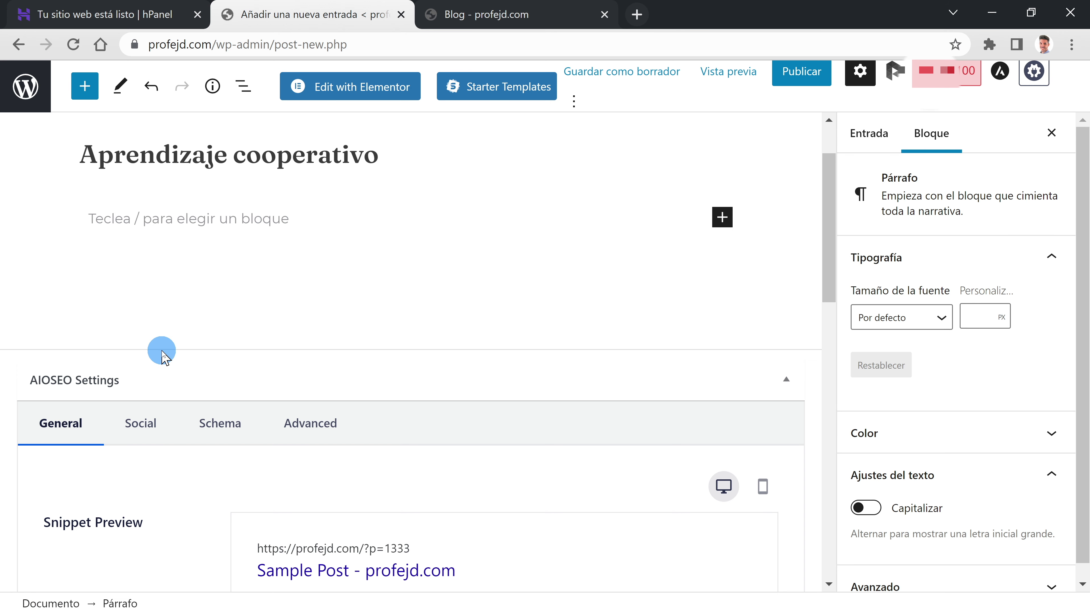
{"action": "type", "text": "El aprendizaje cooperativo es una metodología que permite dinamizar a nuestro alumnado de manera que se maximizan las interacciones, buscando como objetivo favorecer el aprendizaje de todos los miembros del grupo."}
{"action": "left_click", "coordinate": [176, 386]}
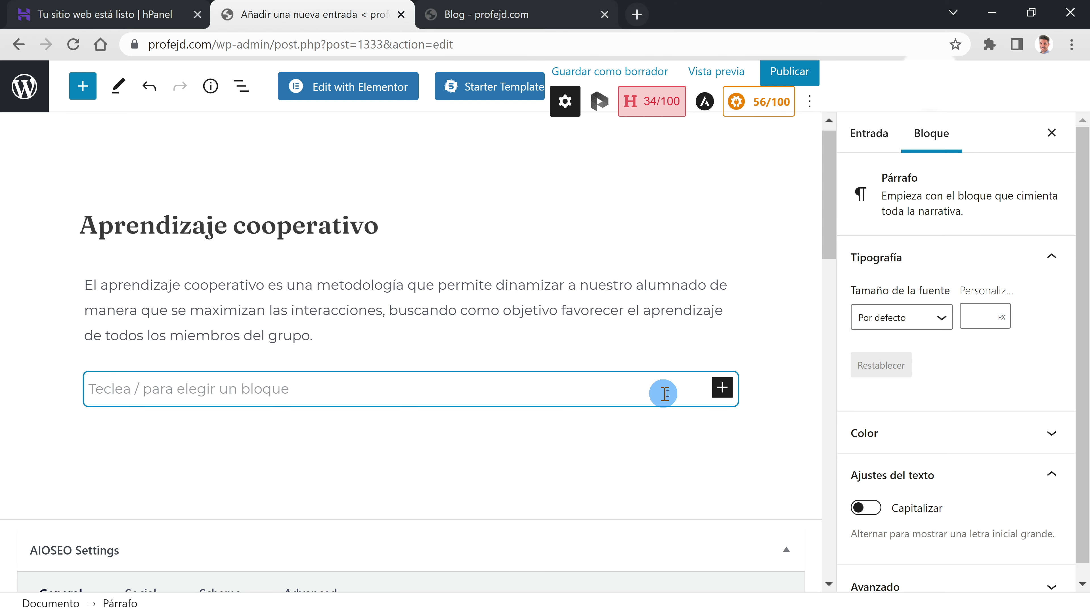
Step: Add an Imagen block below the paragraph and transform it into a Galería block
{"action": "left_click", "coordinate": [723, 389]}
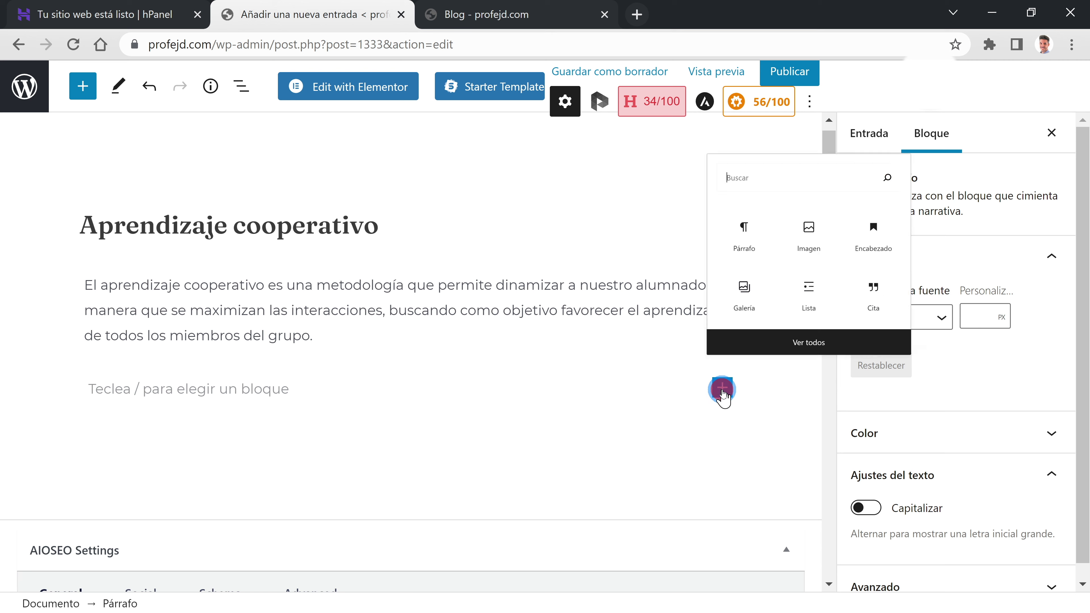
{"action": "left_click", "coordinate": [857, 181]}
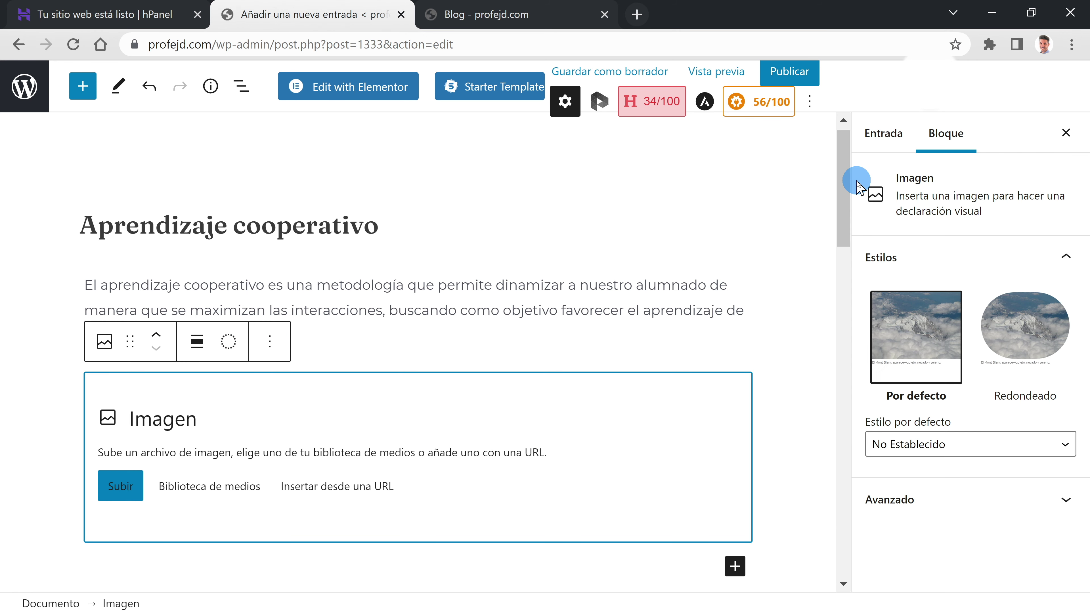
{"action": "left_click", "coordinate": [104, 256]}
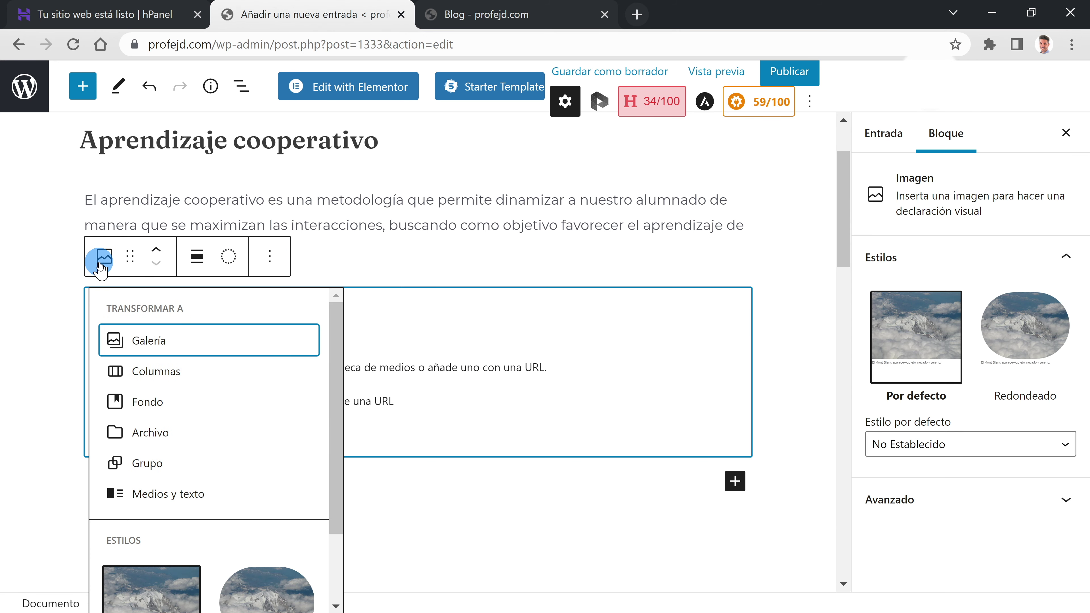
{"action": "left_click", "coordinate": [143, 343]}
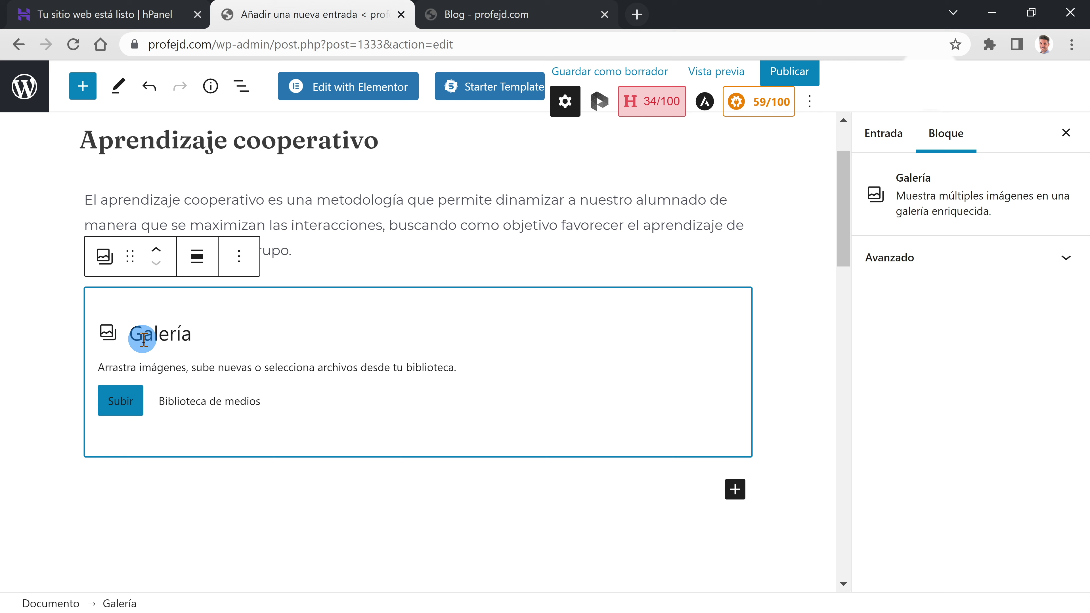
Step: Upload the photo of children at a classroom table to the gallery and view the block's alignment options
{"action": "left_click", "coordinate": [120, 401]}
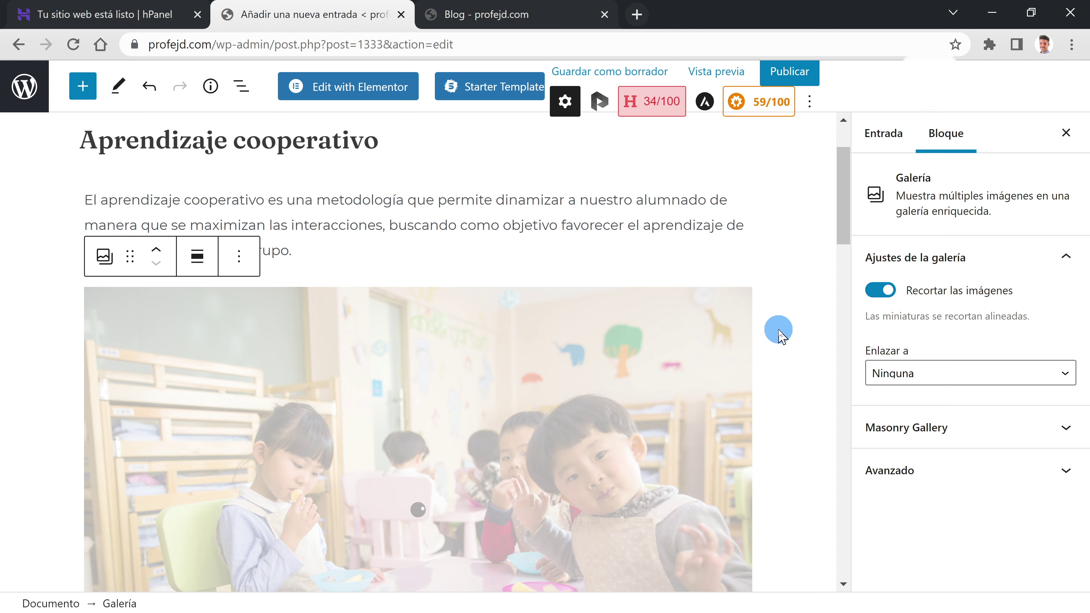
{"action": "scroll", "coordinate": [779, 335], "scroll_direction": "down", "scroll_amount": 2}
{"action": "left_click", "coordinate": [196, 171]}
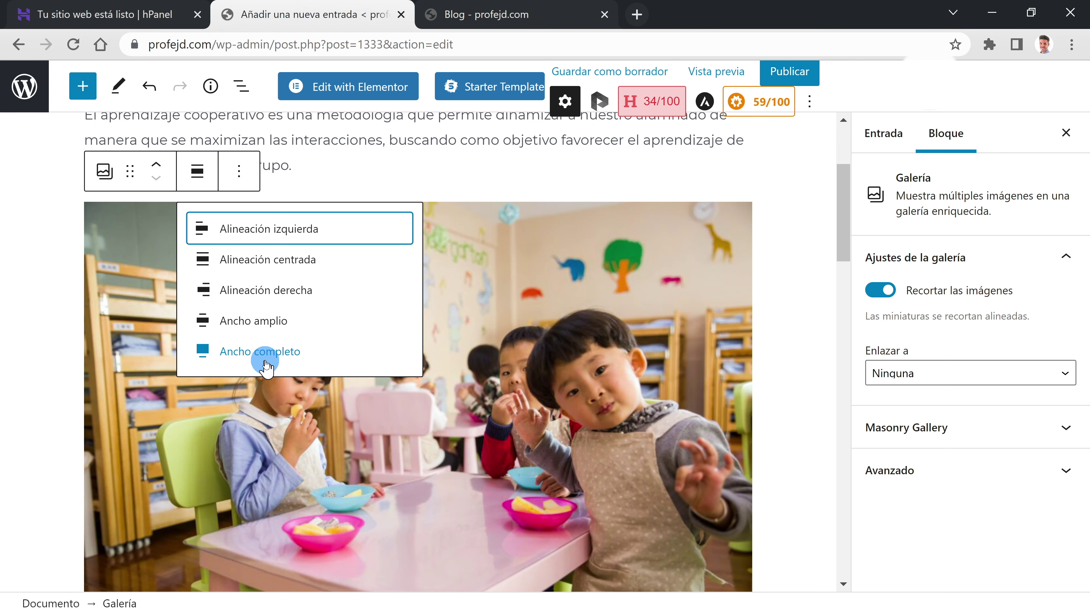
Step: Browse the full block library and insert a YouTube embed block below the gallery
{"action": "left_click", "coordinate": [722, 433]}
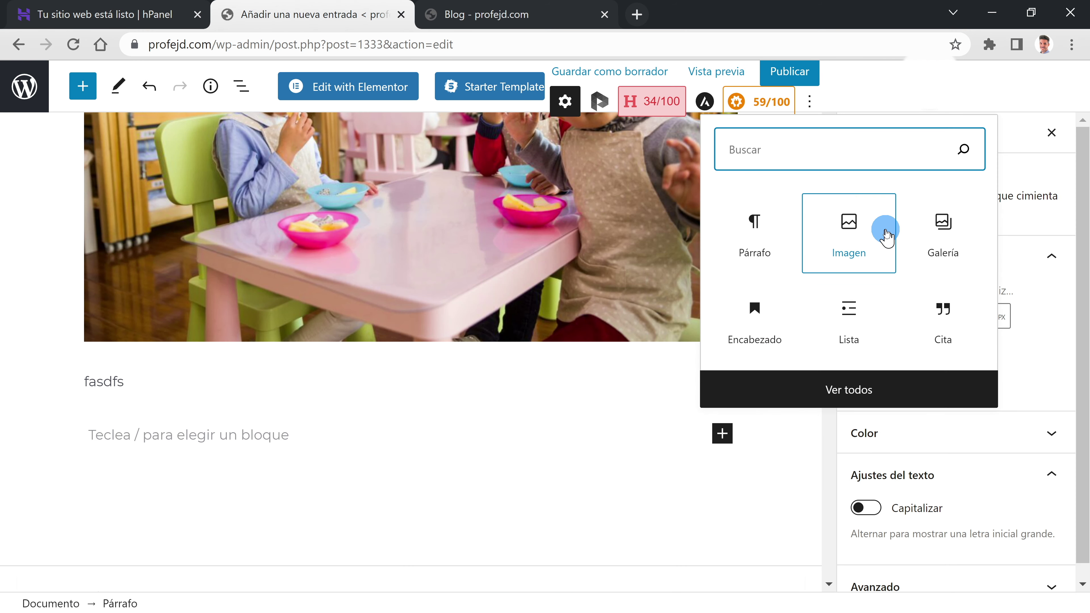
{"action": "left_click", "coordinate": [848, 390]}
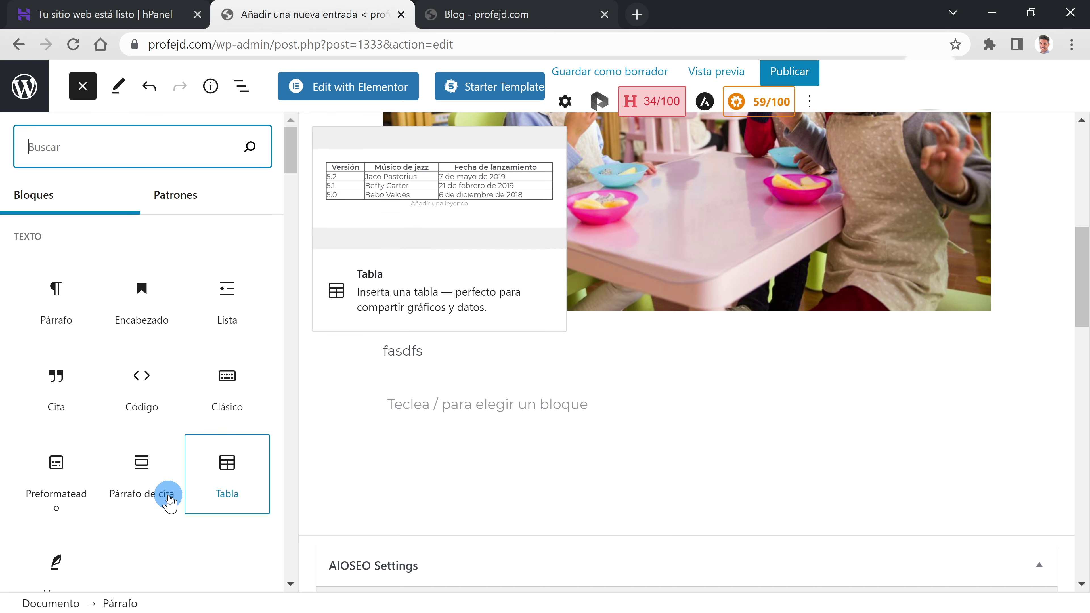
{"action": "scroll", "coordinate": [154, 416], "scroll_direction": "down", "scroll_amount": 5}
{"action": "scroll", "coordinate": [154, 419], "scroll_direction": "down", "scroll_amount": 15}
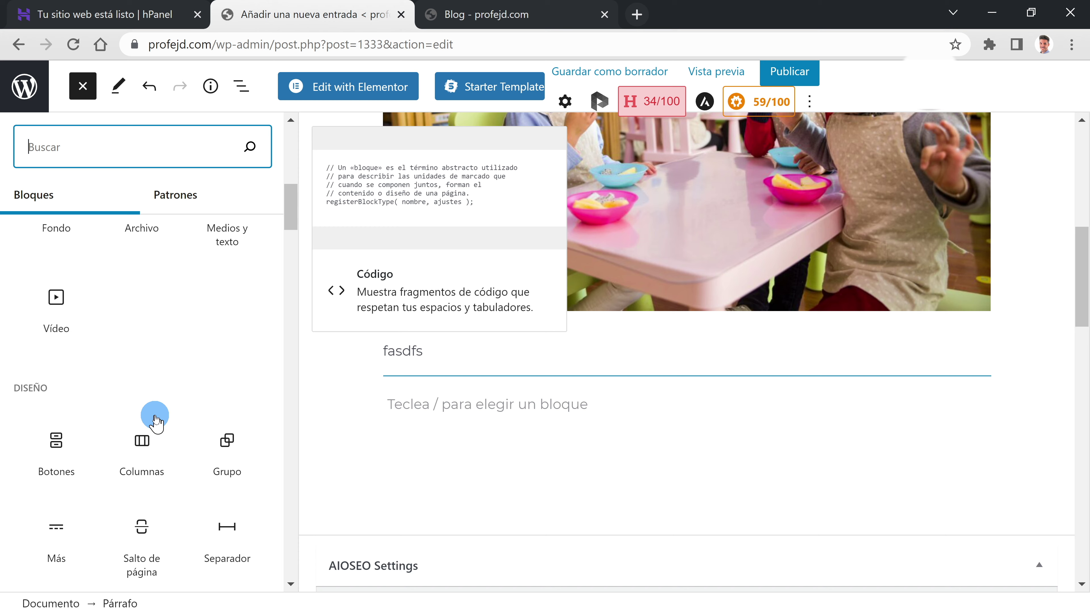
{"action": "scroll", "coordinate": [154, 416], "scroll_direction": "down", "scroll_amount": 15}
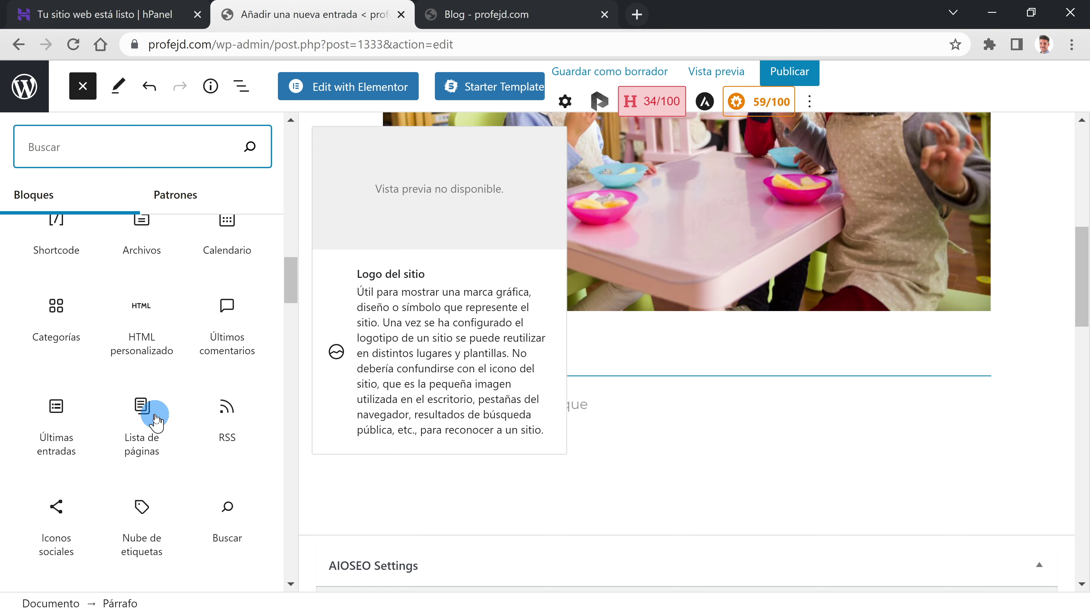
{"action": "left_click", "coordinate": [218, 372]}
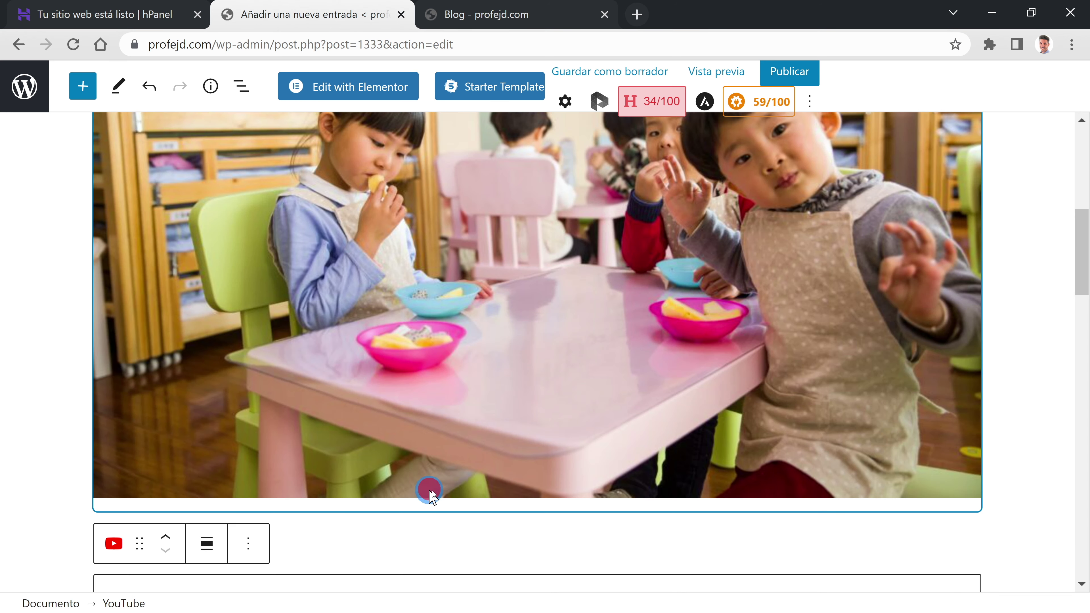
{"action": "scroll", "coordinate": [434, 494], "scroll_direction": "down", "scroll_amount": 5}
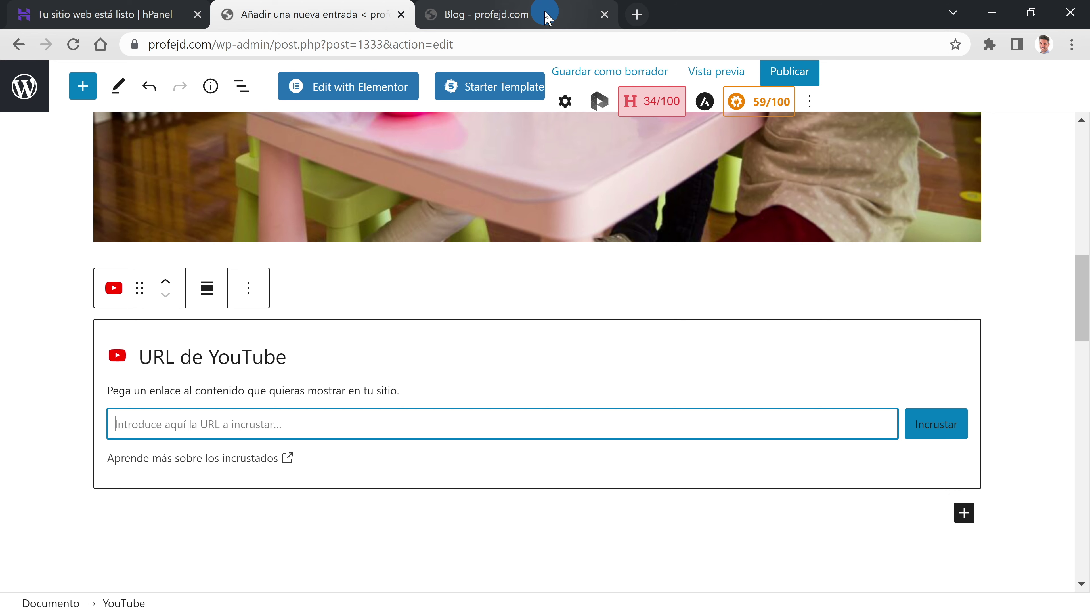
{"action": "left_click", "coordinate": [223, 417]}
{"action": "type", "text": "https://youtu.be/YMAHIFNmgJI"}
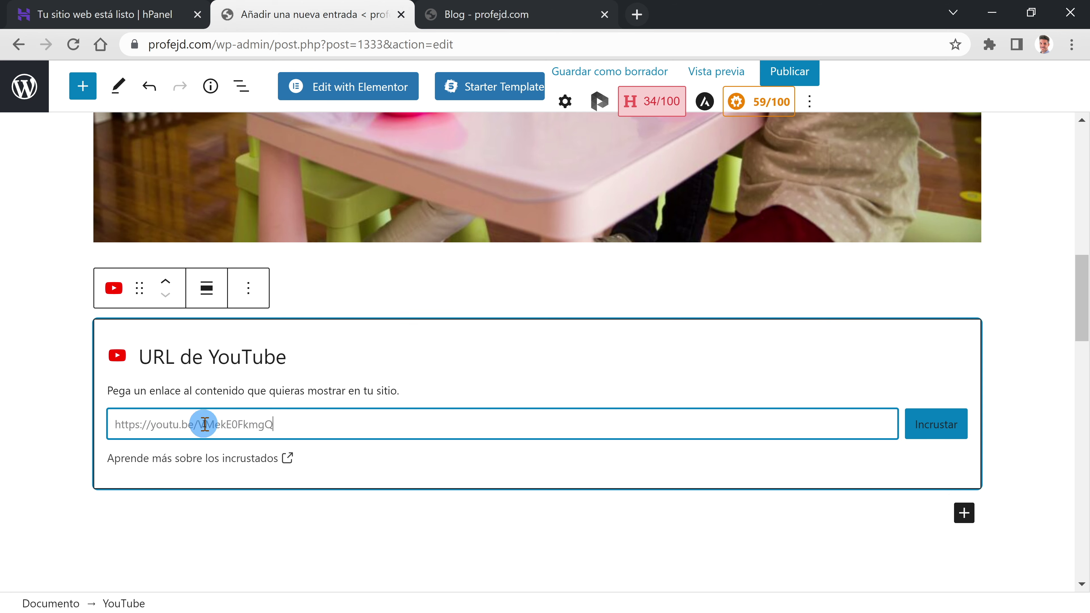
{"action": "left_click", "coordinate": [935, 425]}
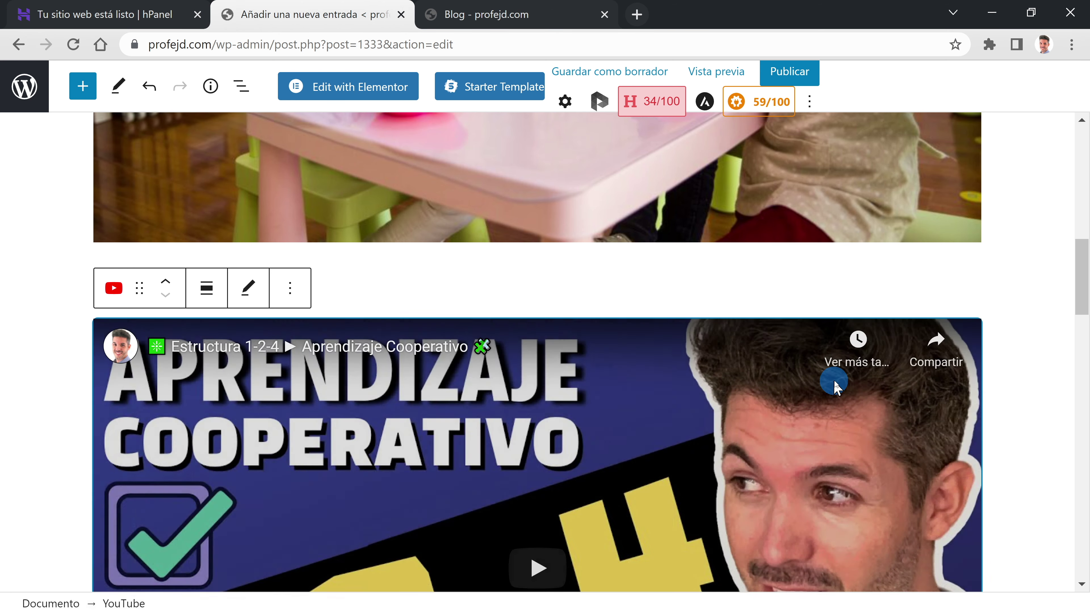
Step: Look through the drafted post from end to start and open its entry-level settings instead of the block settings
{"action": "scroll", "coordinate": [834, 378], "scroll_direction": "down", "scroll_amount": 10}
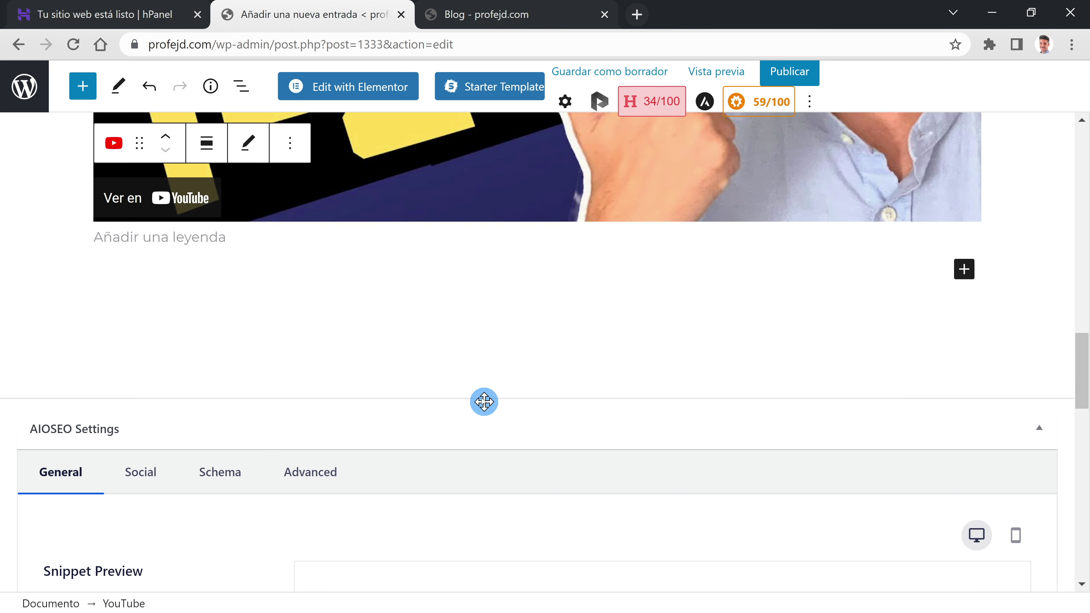
{"action": "scroll", "coordinate": [959, 382], "scroll_direction": "up", "scroll_amount": 5}
{"action": "scroll", "coordinate": [959, 382], "scroll_direction": "up", "scroll_amount": 10}
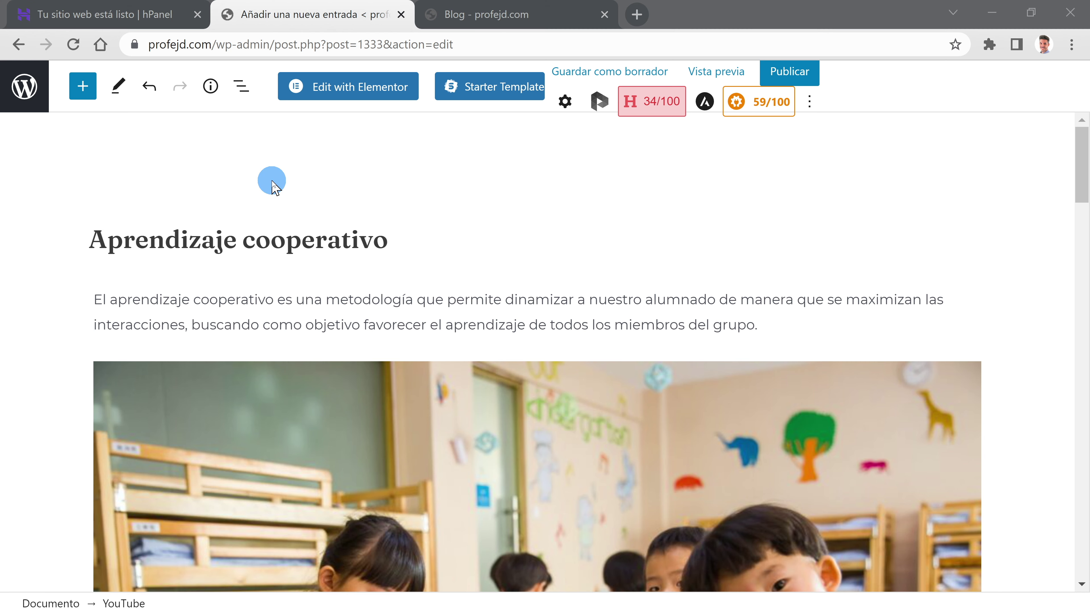
{"action": "left_click", "coordinate": [571, 104]}
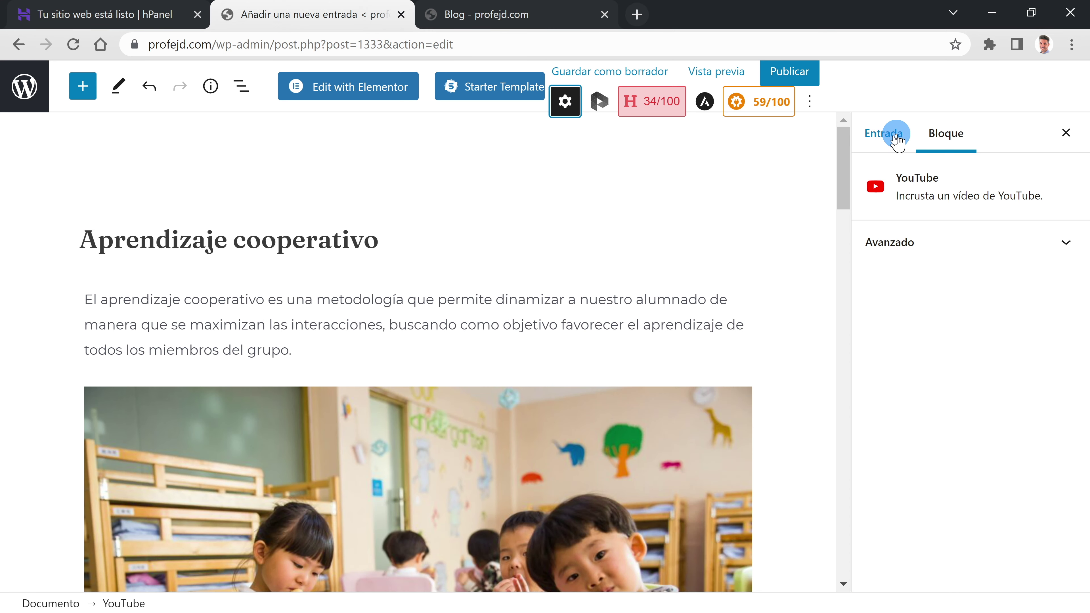
{"action": "left_click", "coordinate": [887, 139]}
{"action": "scroll", "coordinate": [1006, 399], "scroll_direction": "down", "scroll_amount": 4}
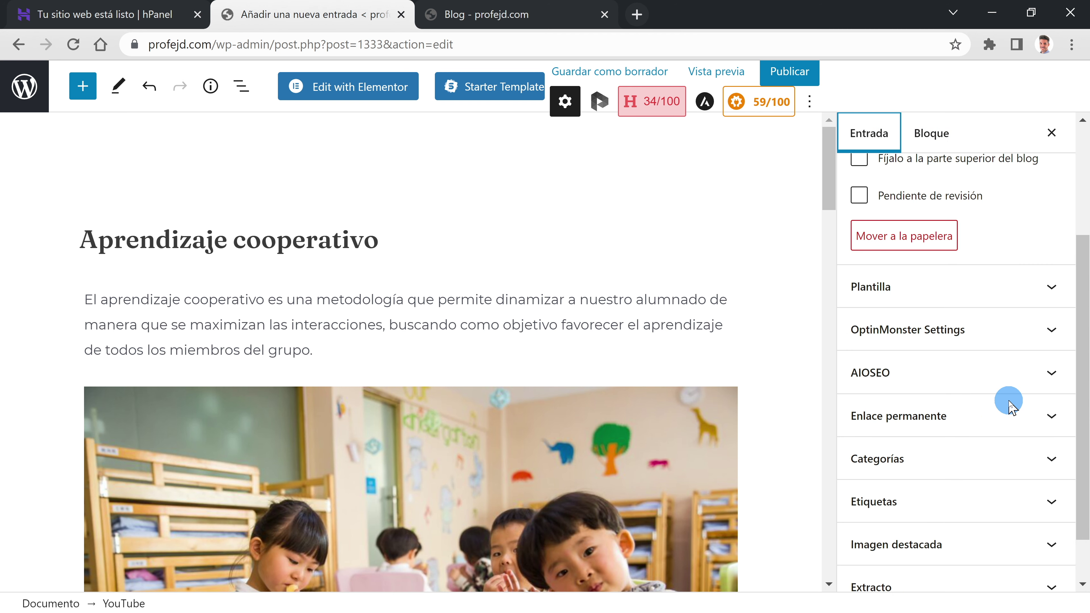
{"action": "scroll", "coordinate": [963, 313], "scroll_direction": "down", "scroll_amount": 1}
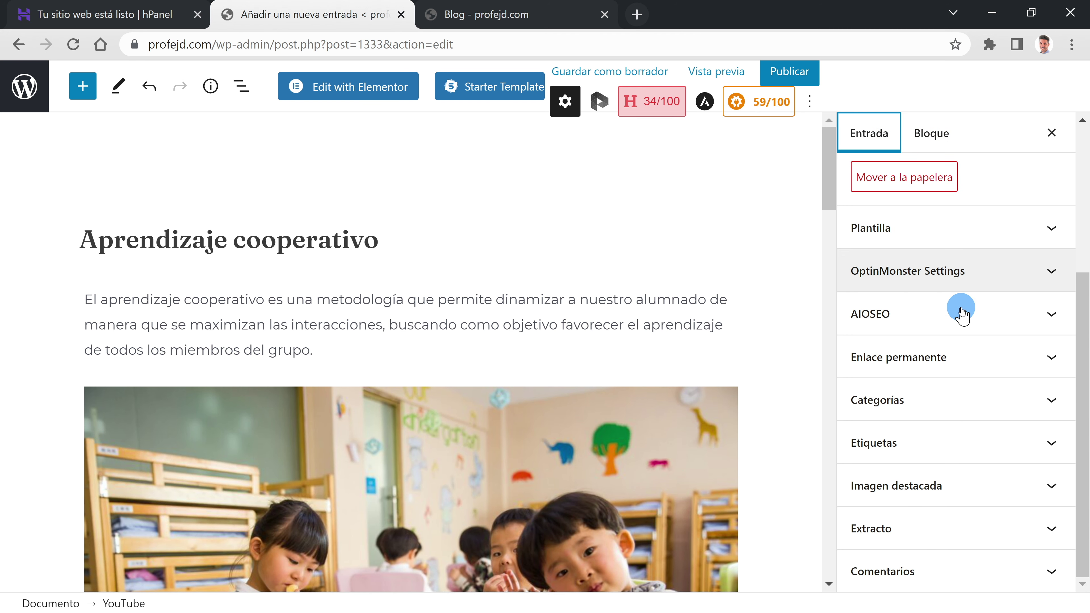
Step: Create a new category named "Aprendizaje cooperativo" for the post, without a parent category
{"action": "left_click", "coordinate": [900, 402]}
{"action": "scroll", "coordinate": [909, 408], "scroll_direction": "down", "scroll_amount": 1}
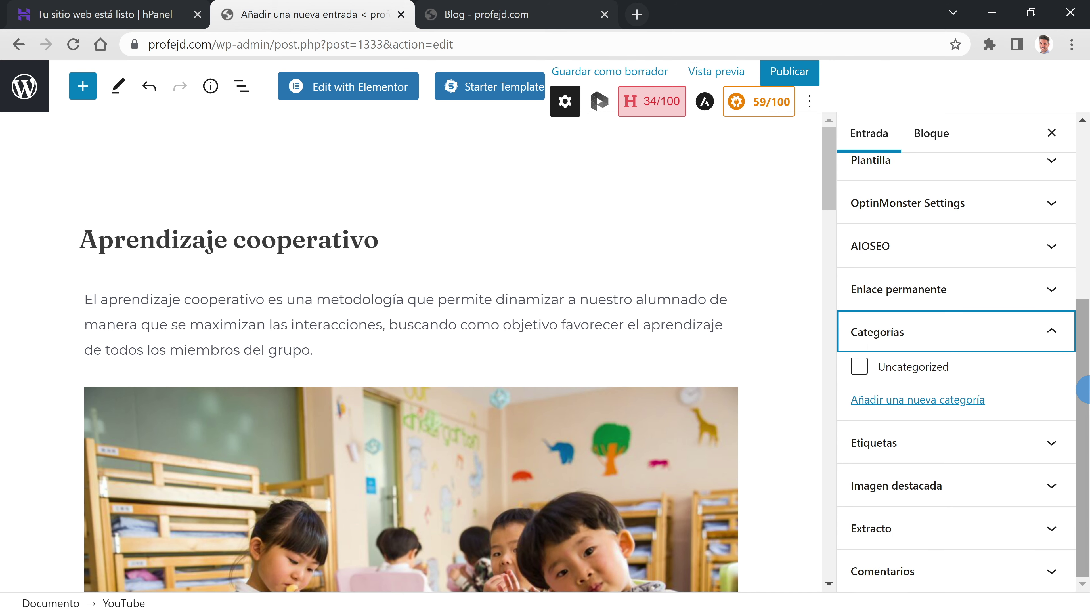
{"action": "left_click", "coordinate": [918, 401]}
{"action": "left_click", "coordinate": [933, 454]}
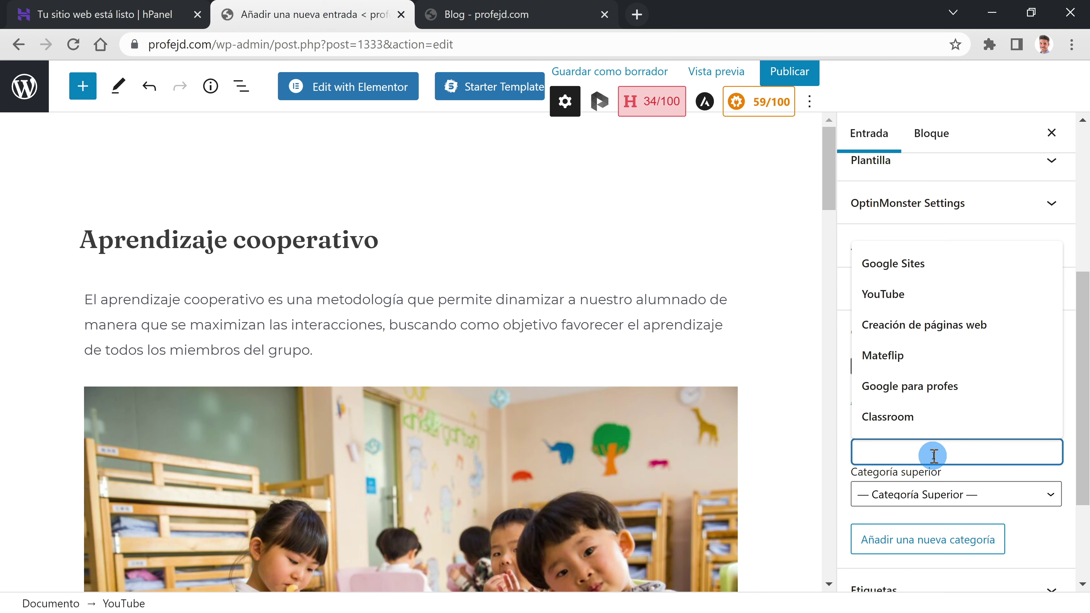
{"action": "type", "text": "Aprendizaje cooperativo"}
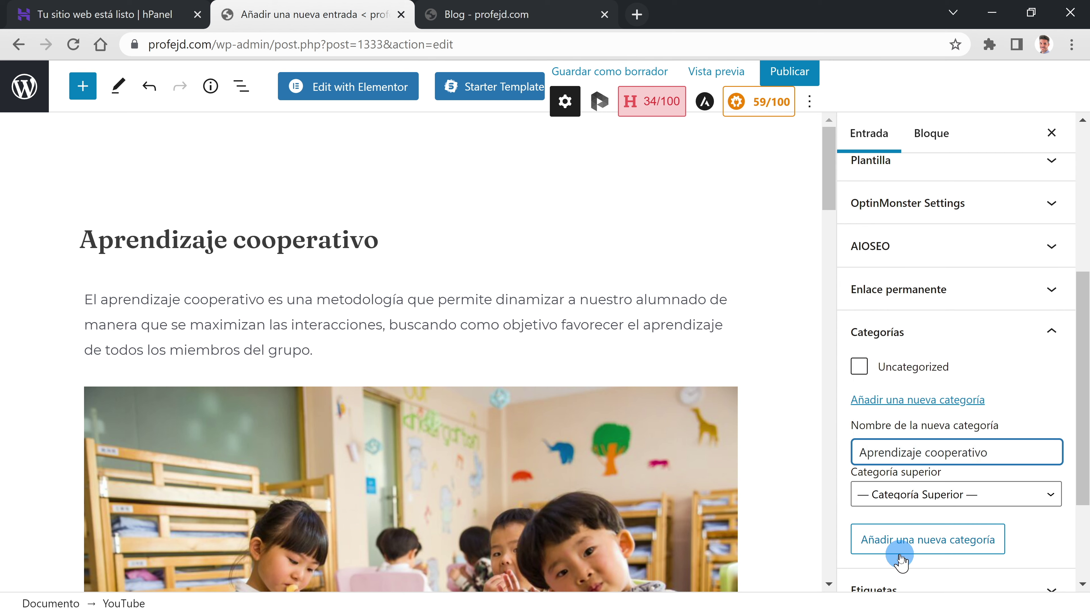
{"action": "left_click", "coordinate": [900, 558]}
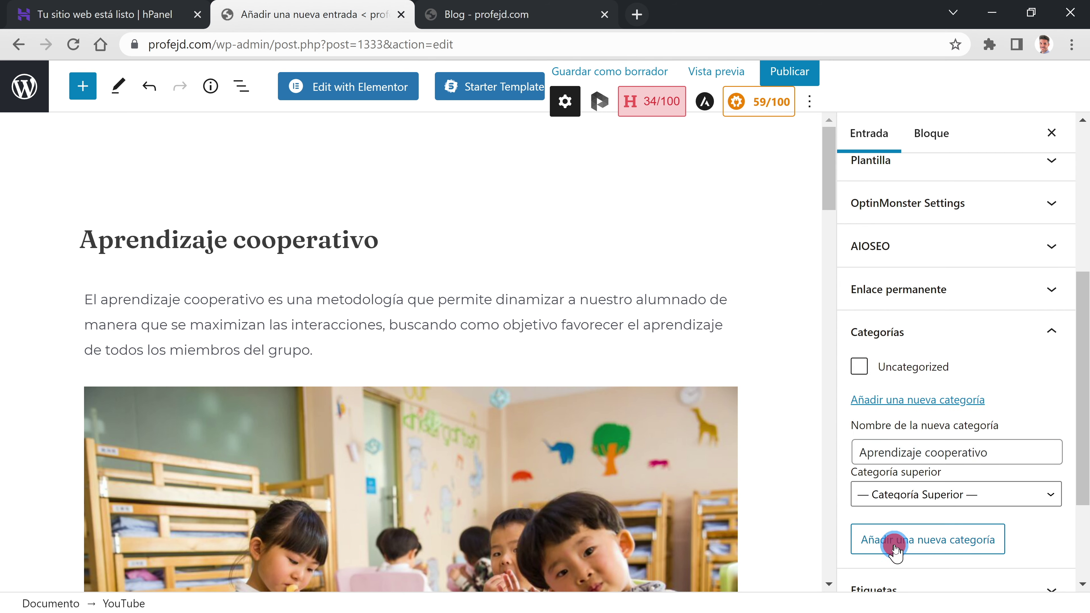
Step: Set the media library photo of children at a classroom table as the post's featured image
{"action": "scroll", "coordinate": [980, 389], "scroll_direction": "down", "scroll_amount": 5}
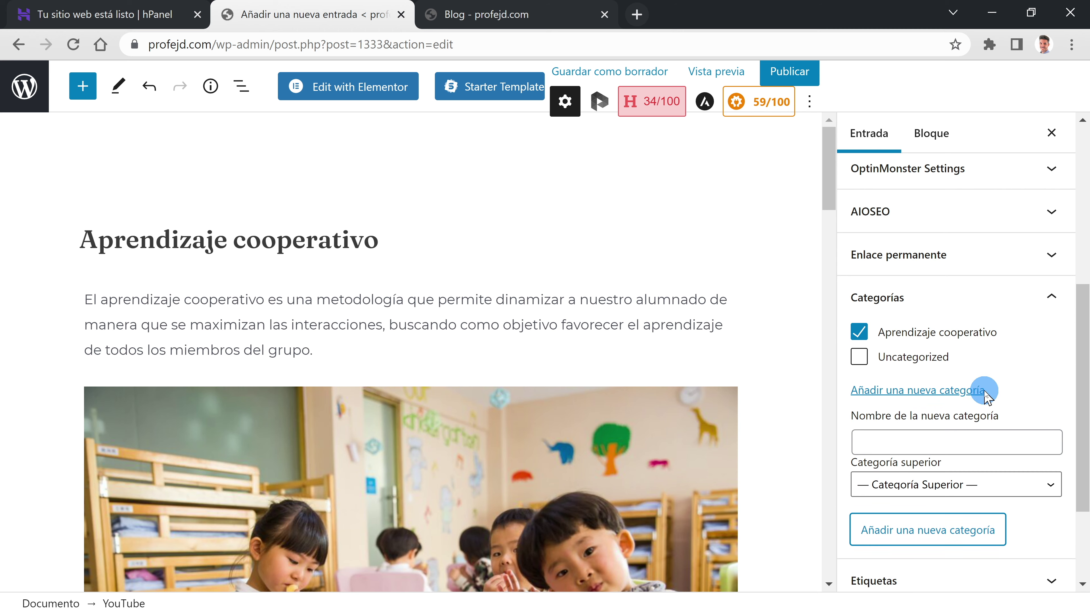
{"action": "left_click", "coordinate": [972, 512]}
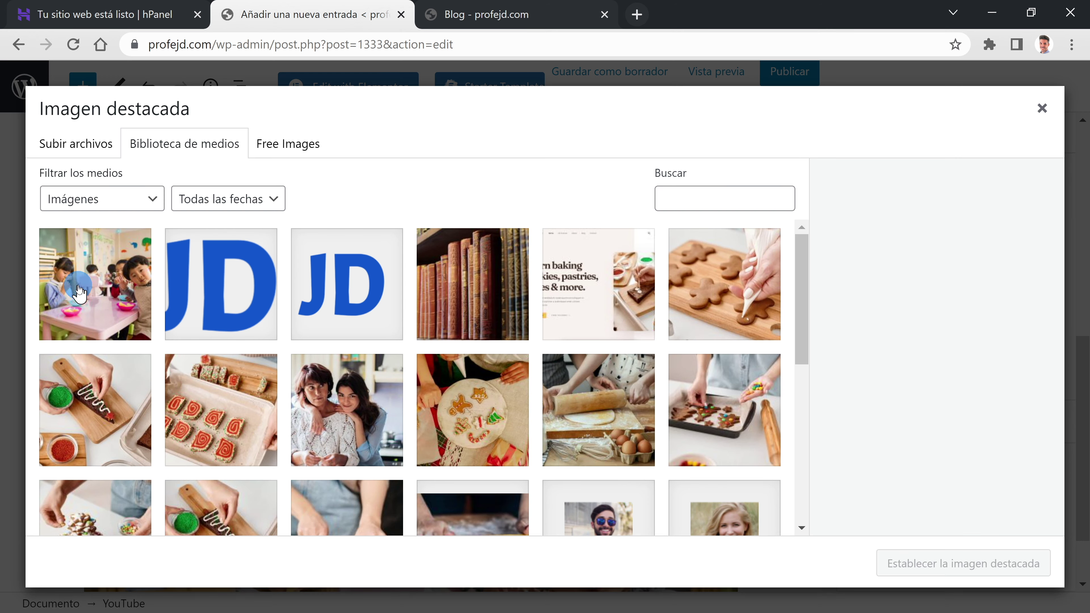
{"action": "left_click", "coordinate": [89, 150]}
{"action": "left_click", "coordinate": [182, 141]}
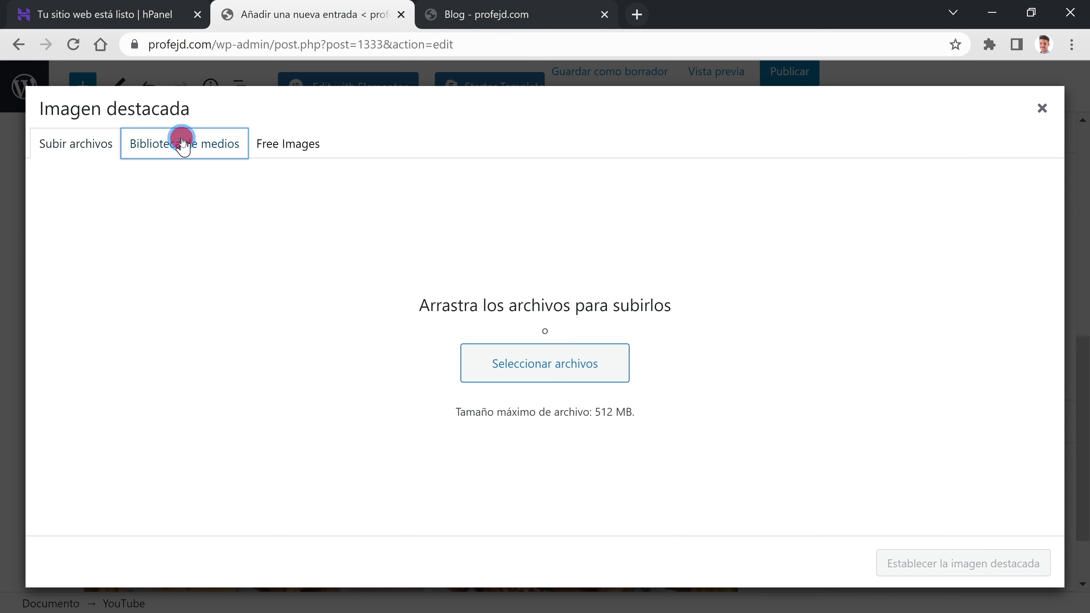
{"action": "left_click", "coordinate": [110, 311]}
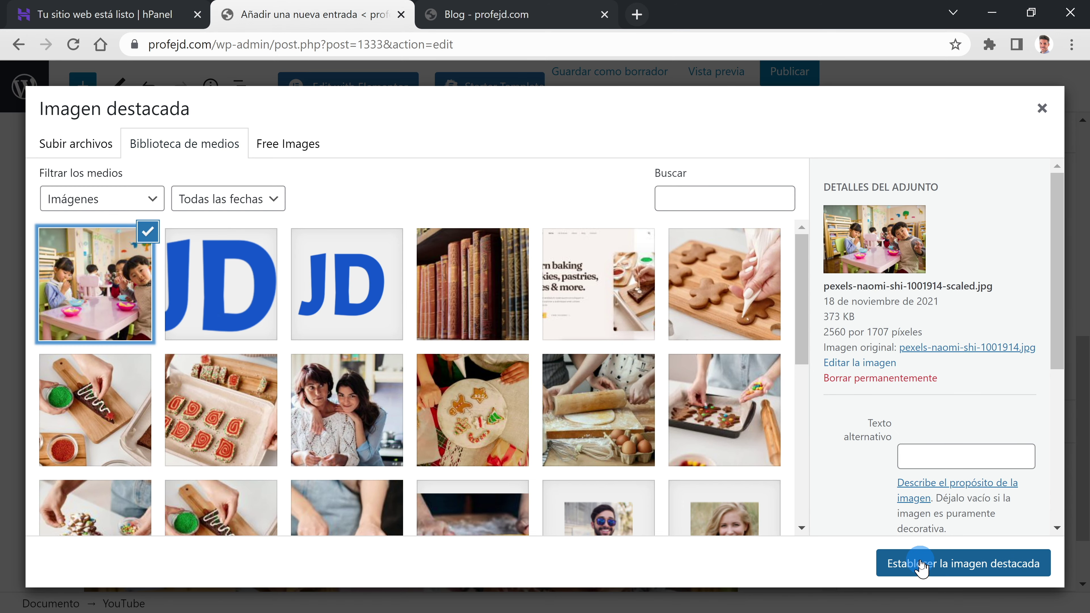
{"action": "left_click", "coordinate": [909, 564]}
Step: Copy the post's introductory paragraph on cooperative learning into its excerpt
{"action": "scroll", "coordinate": [906, 565], "scroll_direction": "down", "scroll_amount": 5}
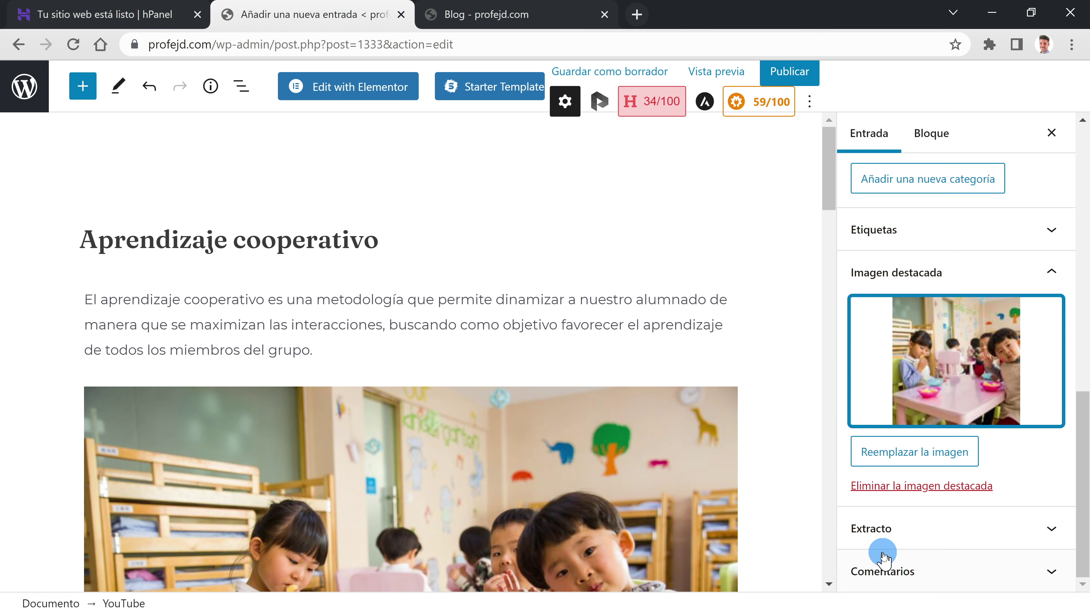
{"action": "left_click", "coordinate": [869, 526]}
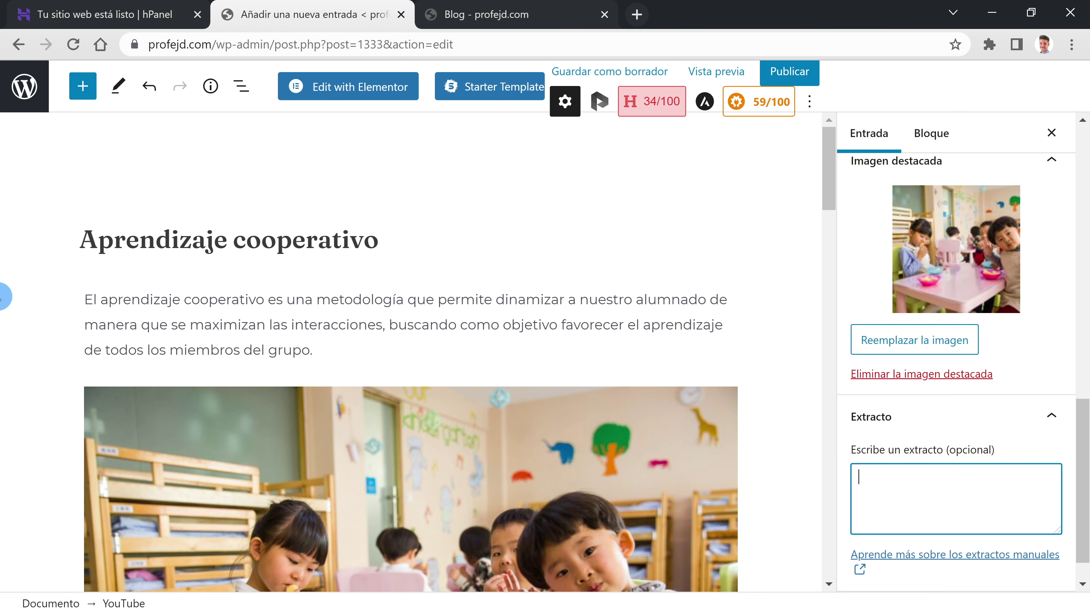
{"action": "left_click", "coordinate": [93, 302]}
{"action": "left_click_drag", "start_coordinate": [87, 295], "coordinate": [336, 346]}
{"action": "key", "text": "ctrl+c"}
{"action": "left_click", "coordinate": [970, 489]}
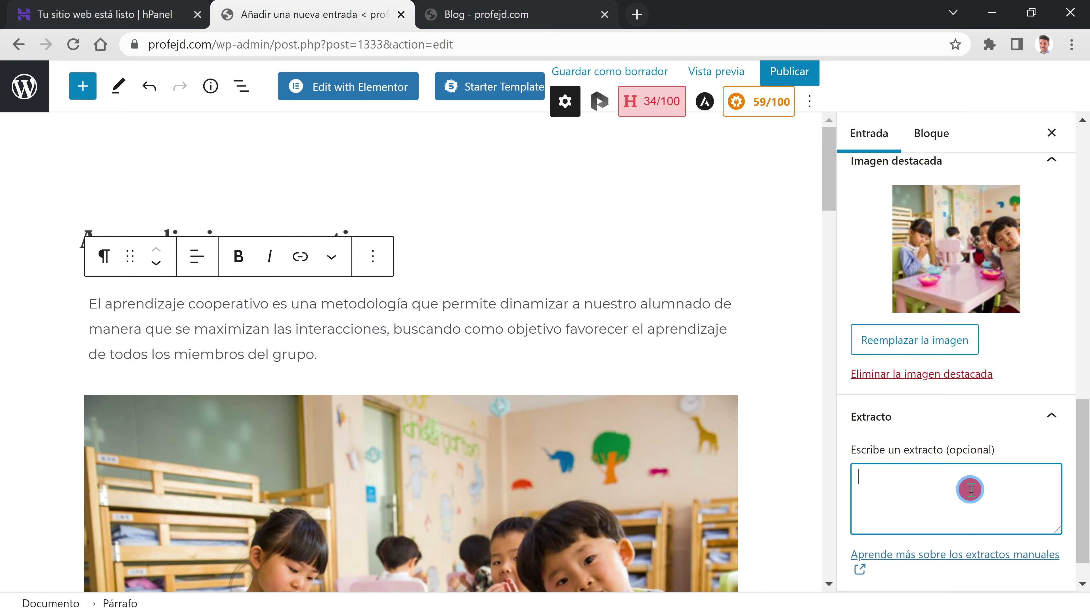
{"action": "key", "text": "ctrl+v"}
Step: Publish the post "Aprendizaje cooperativo" with public visibility and immediate publication
{"action": "scroll", "coordinate": [971, 489], "scroll_direction": "up", "scroll_amount": 10}
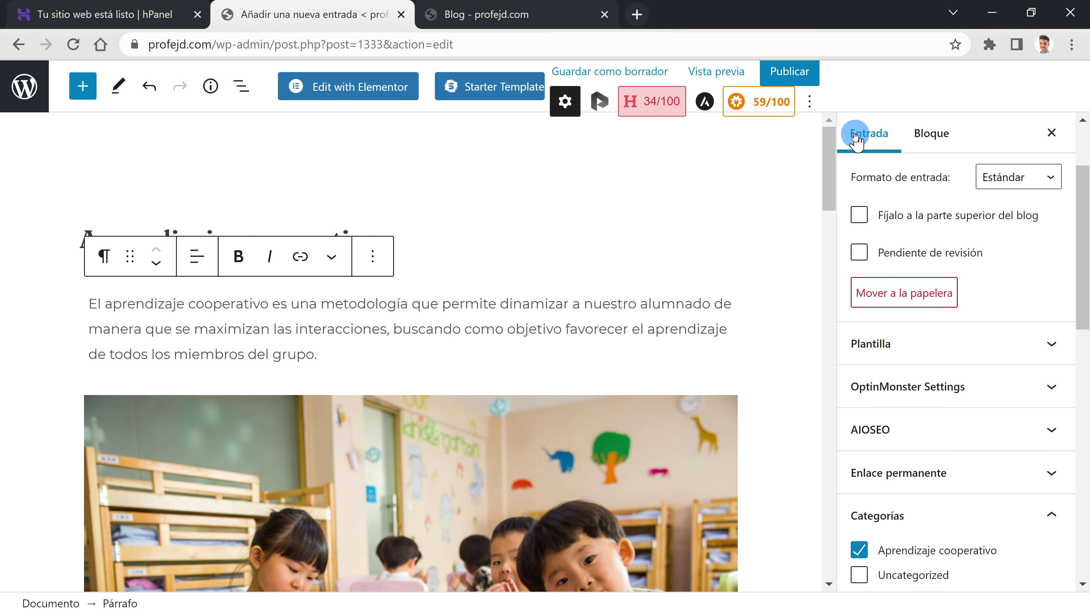
{"action": "left_click", "coordinate": [790, 78]}
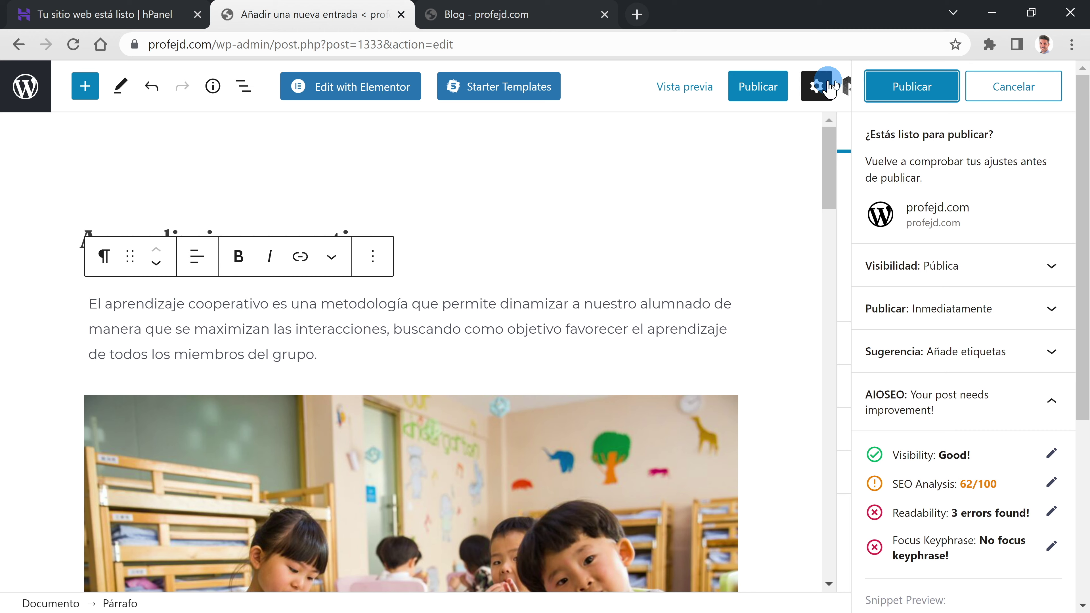
{"action": "left_click", "coordinate": [903, 88]}
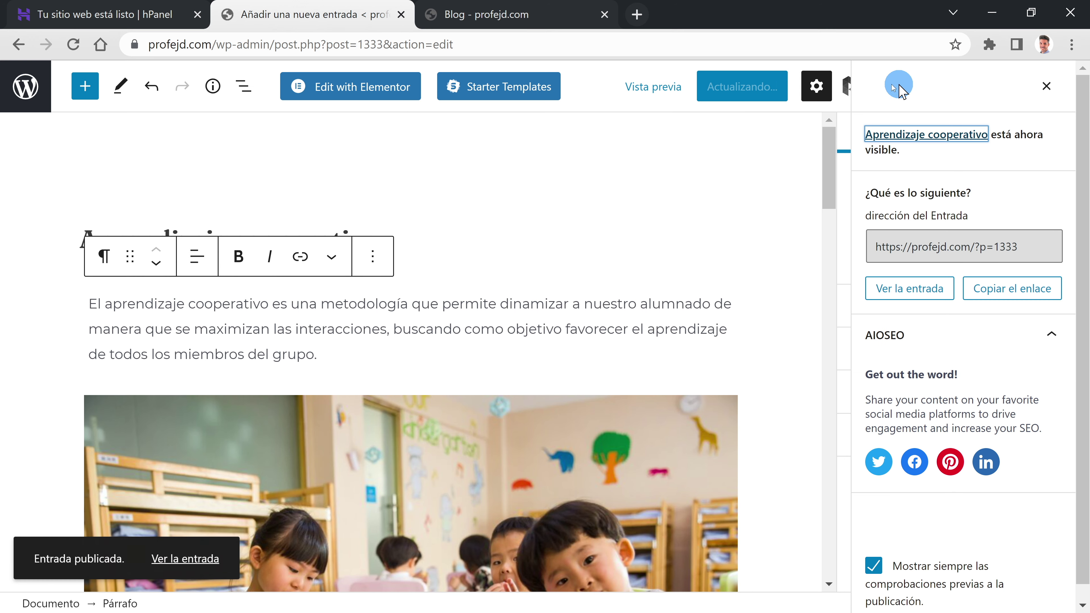
Step: Reload the site's Blog page and examine how the new post's card is displayed
{"action": "left_click", "coordinate": [511, 19]}
{"action": "left_click", "coordinate": [70, 56]}
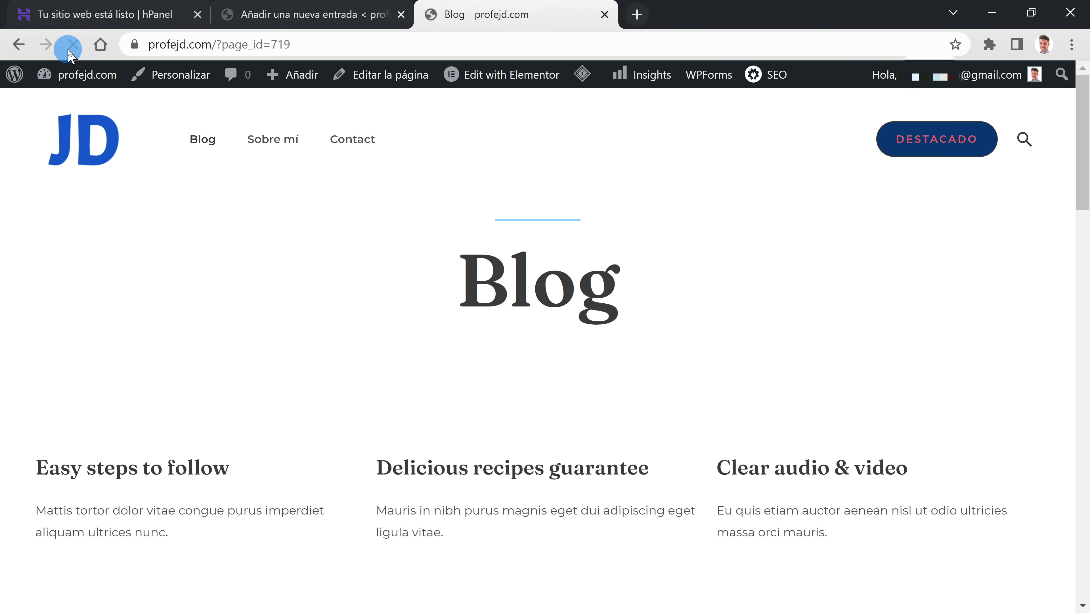
{"action": "scroll", "coordinate": [510, 362], "scroll_direction": "down", "scroll_amount": 2}
{"action": "scroll", "coordinate": [508, 356], "scroll_direction": "down", "scroll_amount": 8}
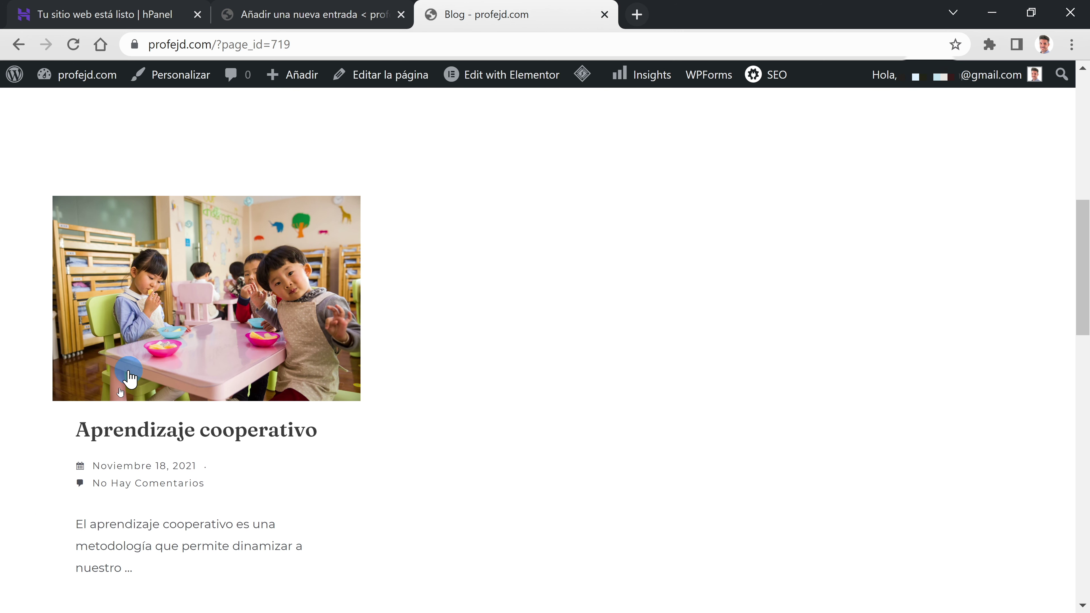
{"action": "scroll", "coordinate": [299, 578], "scroll_direction": "down", "scroll_amount": 2}
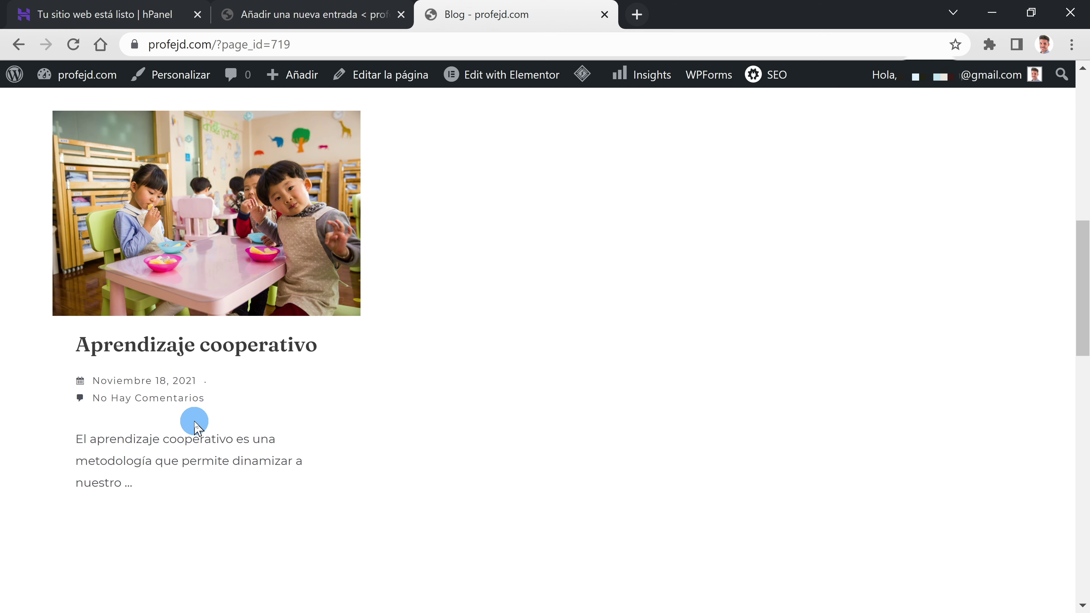
Step: Open the published post from the Blog page and check its content down to the comment form
{"action": "left_click", "coordinate": [239, 258]}
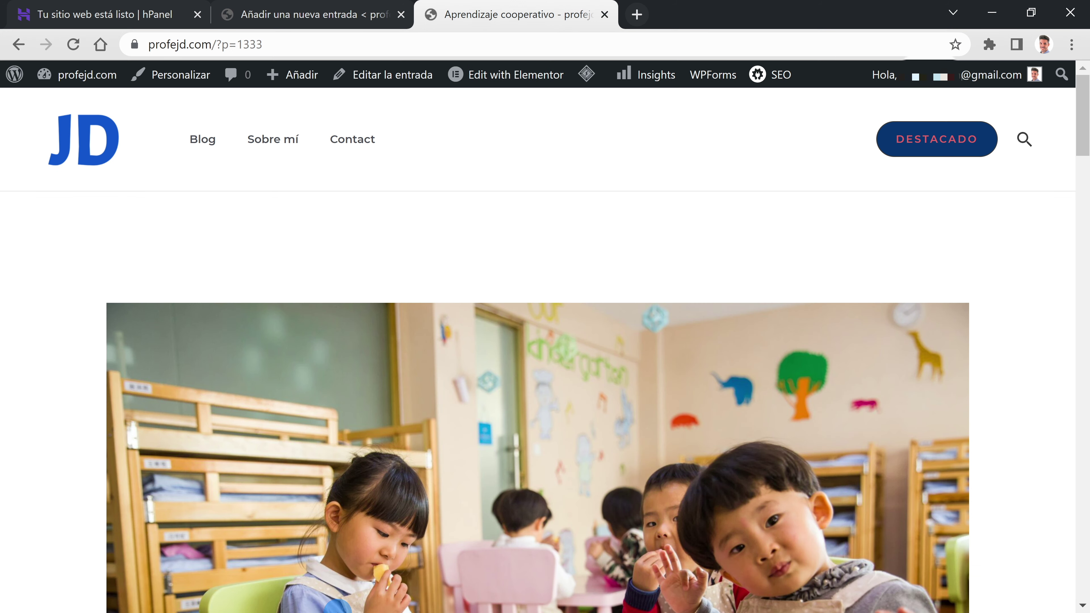
{"action": "scroll", "coordinate": [1036, 473], "scroll_direction": "down", "scroll_amount": 20}
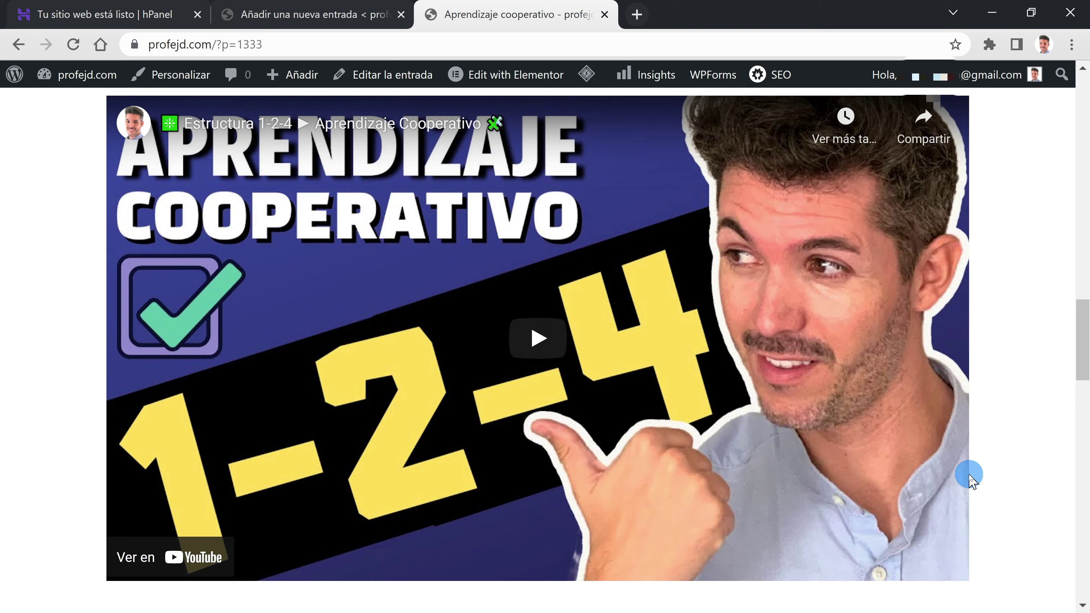
{"action": "scroll", "coordinate": [970, 480], "scroll_direction": "down", "scroll_amount": 7}
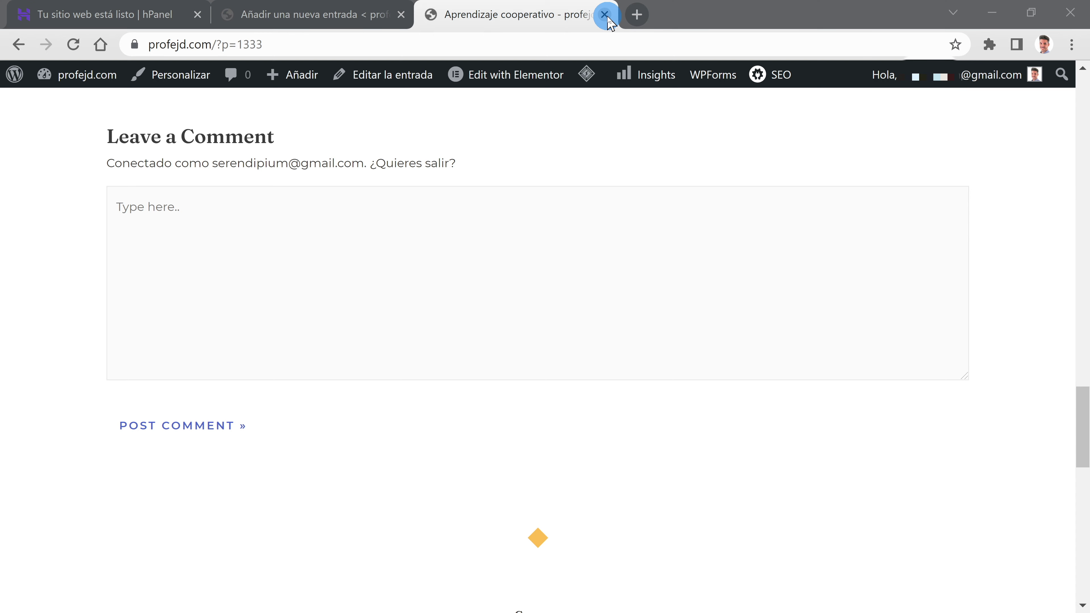
Step: Leave the post editor and open the About page for editing from the site's list of pages
{"action": "left_click", "coordinate": [316, 19]}
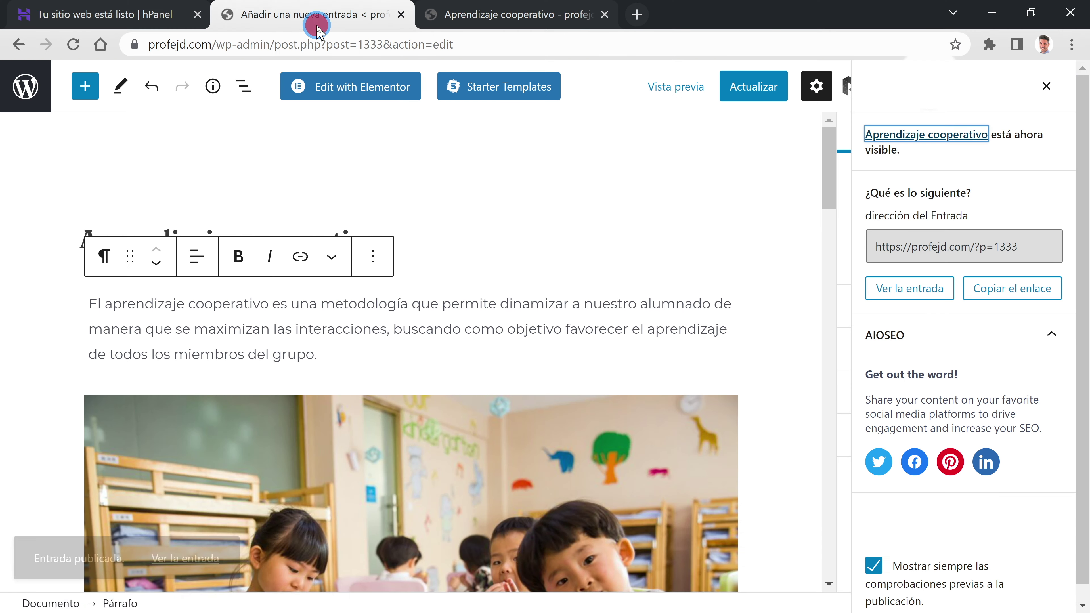
{"action": "left_click", "coordinate": [18, 44]}
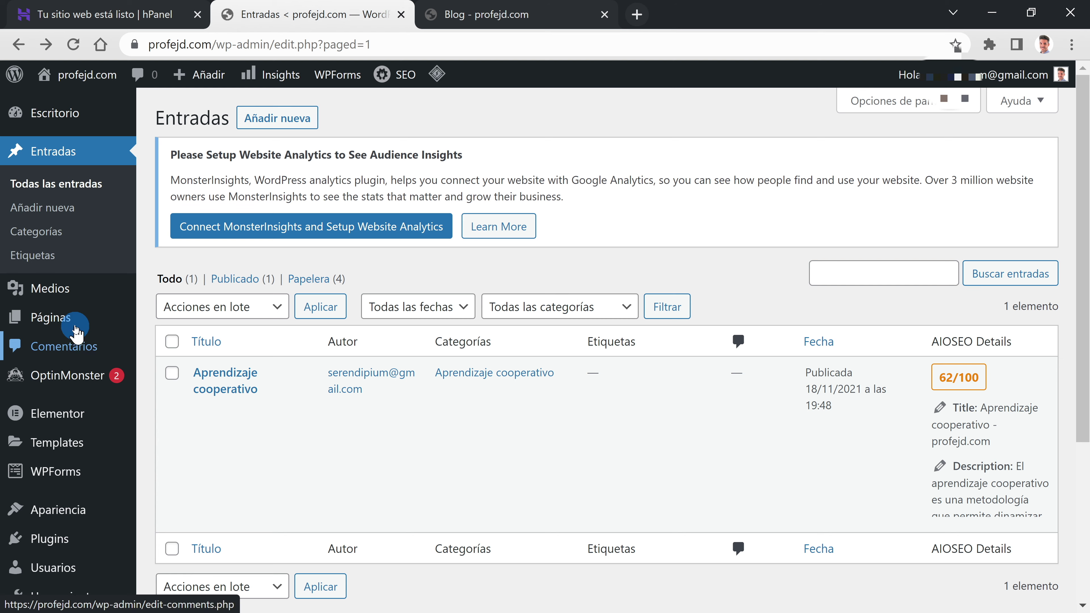
{"action": "left_click", "coordinate": [70, 317]}
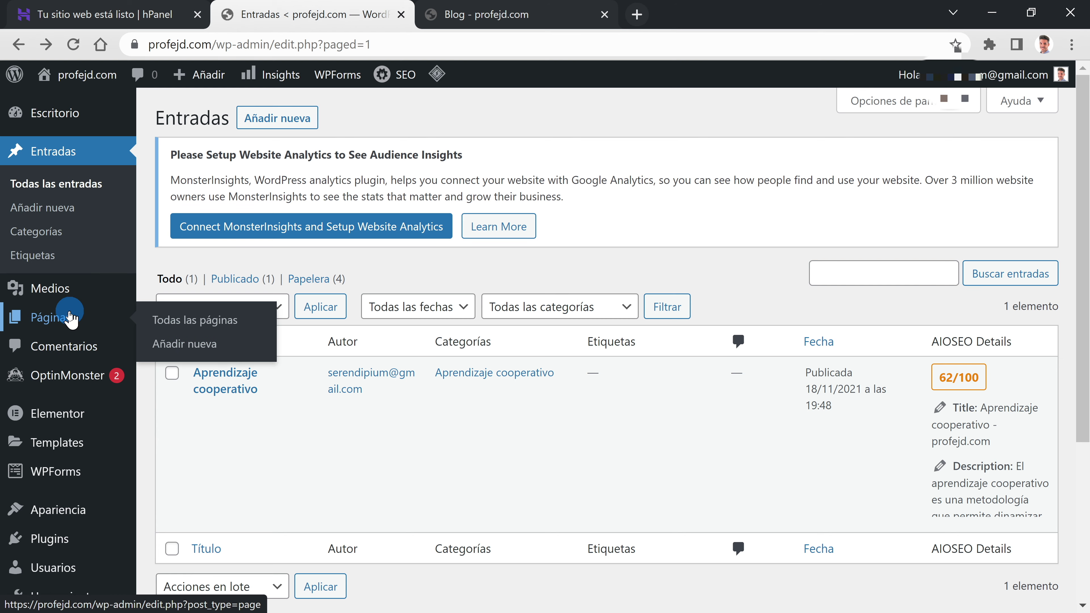
{"action": "scroll", "coordinate": [207, 308], "scroll_direction": "down", "scroll_amount": 2}
{"action": "left_click", "coordinate": [207, 308]}
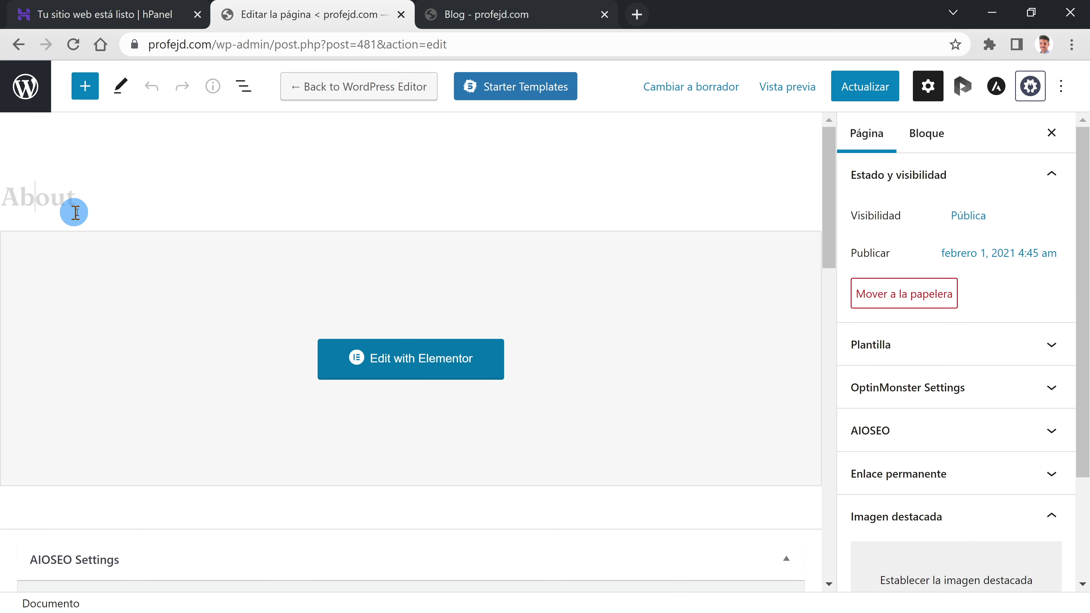
Step: Change the About page's title to "Sobre mí"
{"action": "double_click", "coordinate": [47, 221]}
{"action": "type", "text": "Sobre"}
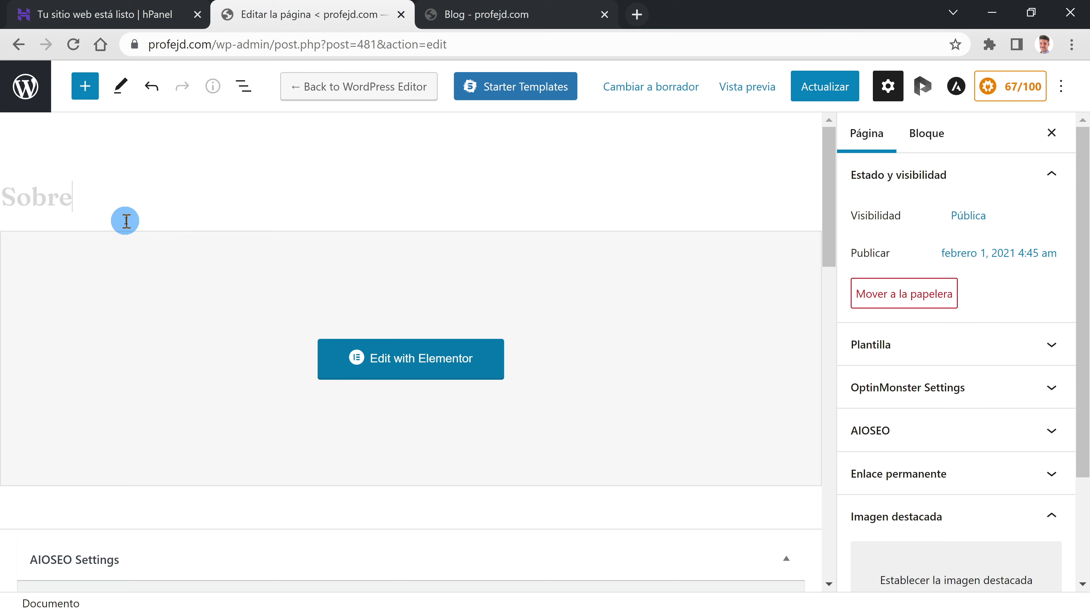
{"action": "type", "text": " mí"}
Step: Open the page in the Elementor editor and change its large "About Me" heading to "Sobre mí"
{"action": "left_click", "coordinate": [474, 377]}
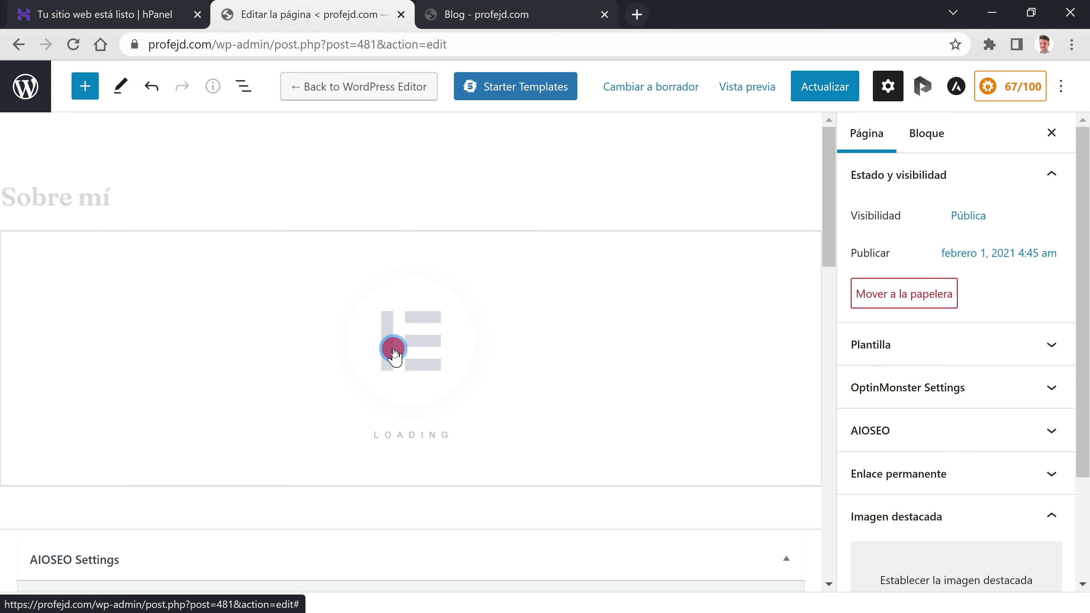
{"action": "left_click", "coordinate": [612, 141]}
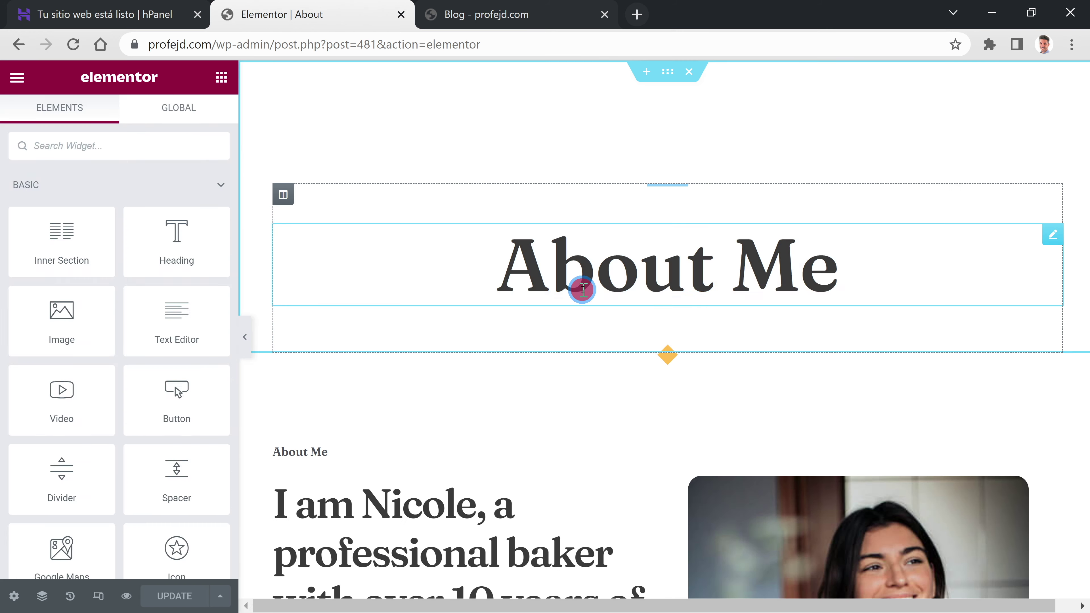
{"action": "triple_click", "coordinate": [582, 288]}
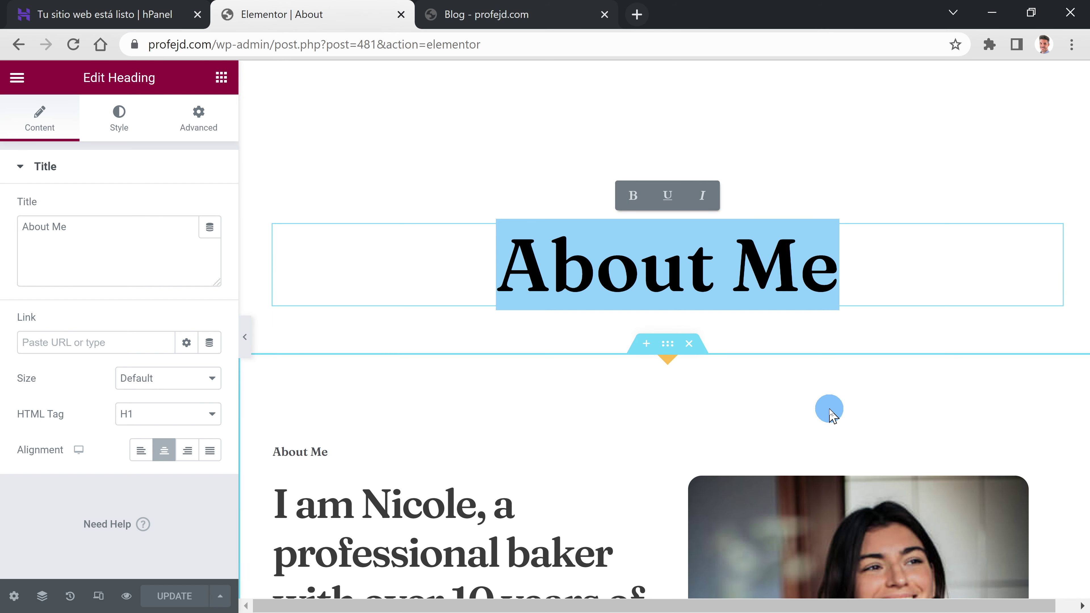
{"action": "type", "text": "Sobre mí"}
Step: Replace the bold placeholder paragraph above the portrait with "Me llamo" followed by the site owner's name
{"action": "scroll", "coordinate": [829, 409], "scroll_direction": "down", "scroll_amount": 5}
{"action": "left_click_drag", "start_coordinate": [832, 320], "coordinate": [731, 255]}
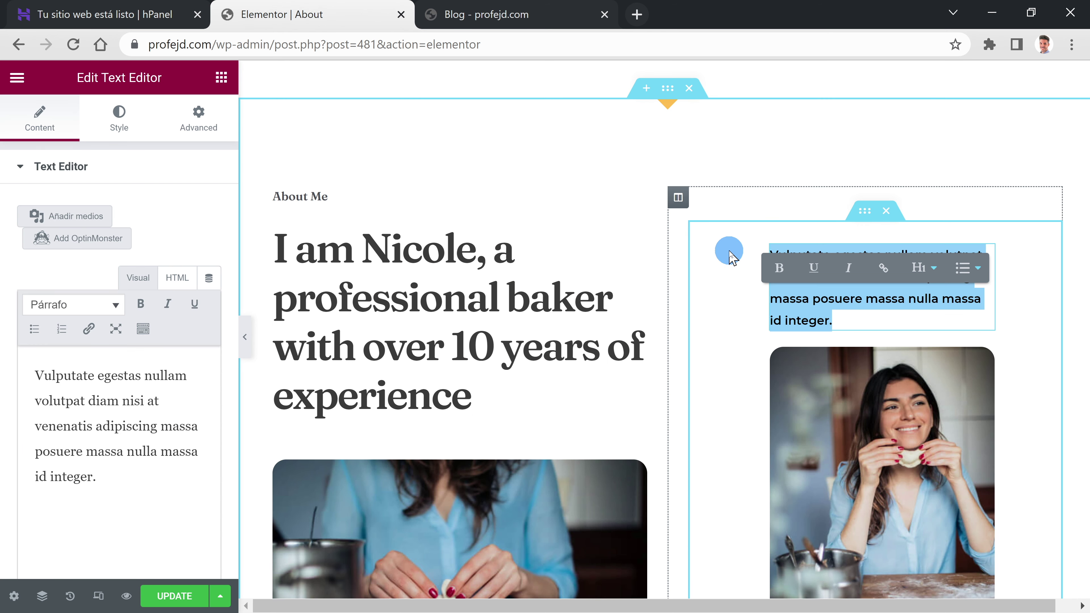
{"action": "type", "text": "M"}
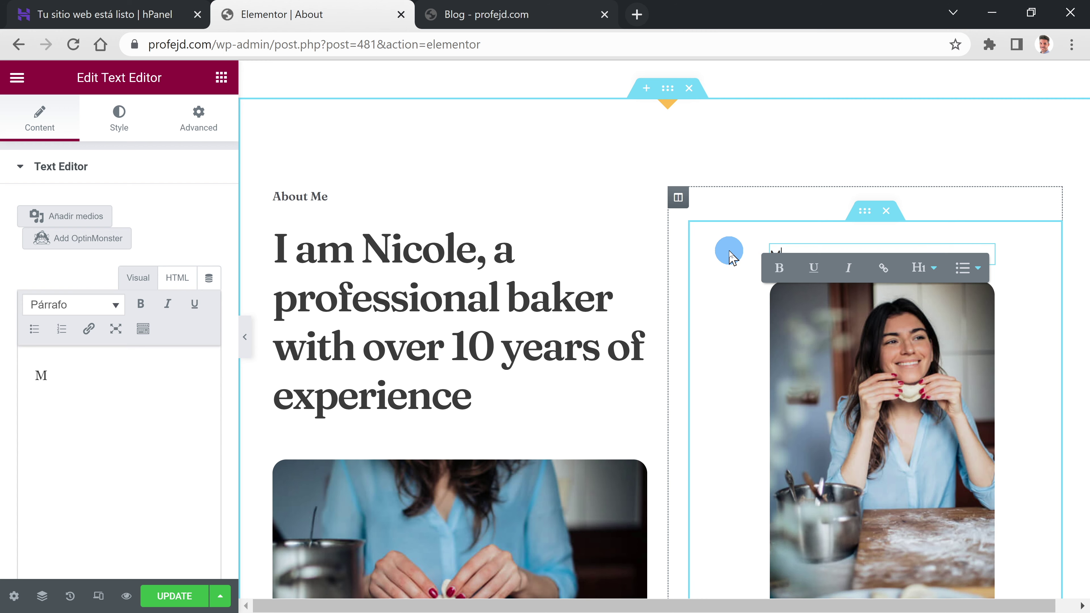
{"action": "type", "text": "e llamo José David"}
Step: Replace the woman's portrait with the uploaded photo JD2-scaled.jpg and place it between the body text and the "More About Me" button
{"action": "left_click", "coordinate": [864, 445]}
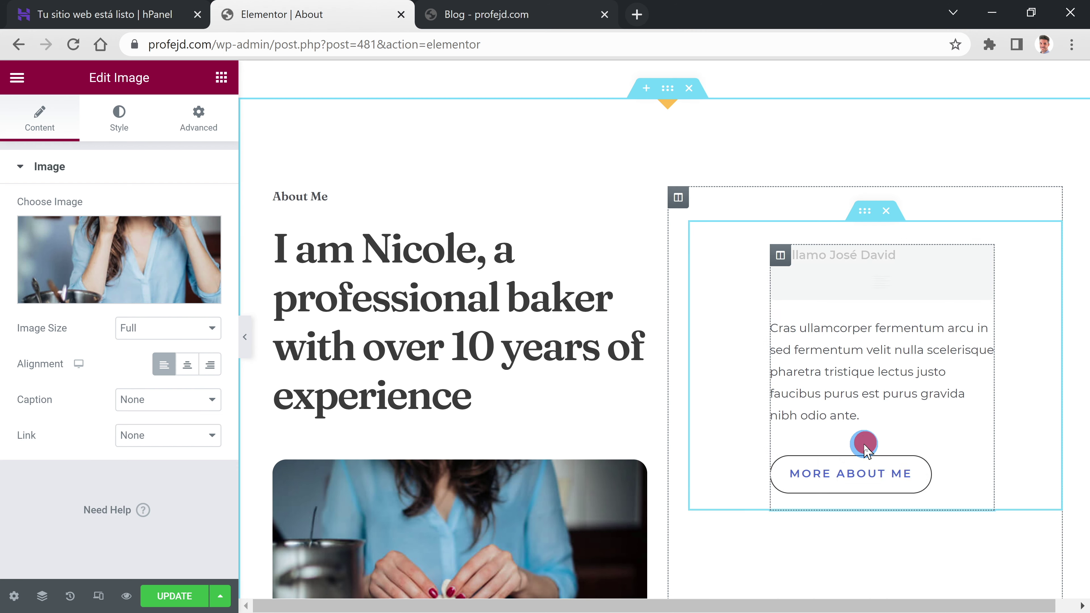
{"action": "scroll", "coordinate": [844, 462], "scroll_direction": "down", "scroll_amount": 3}
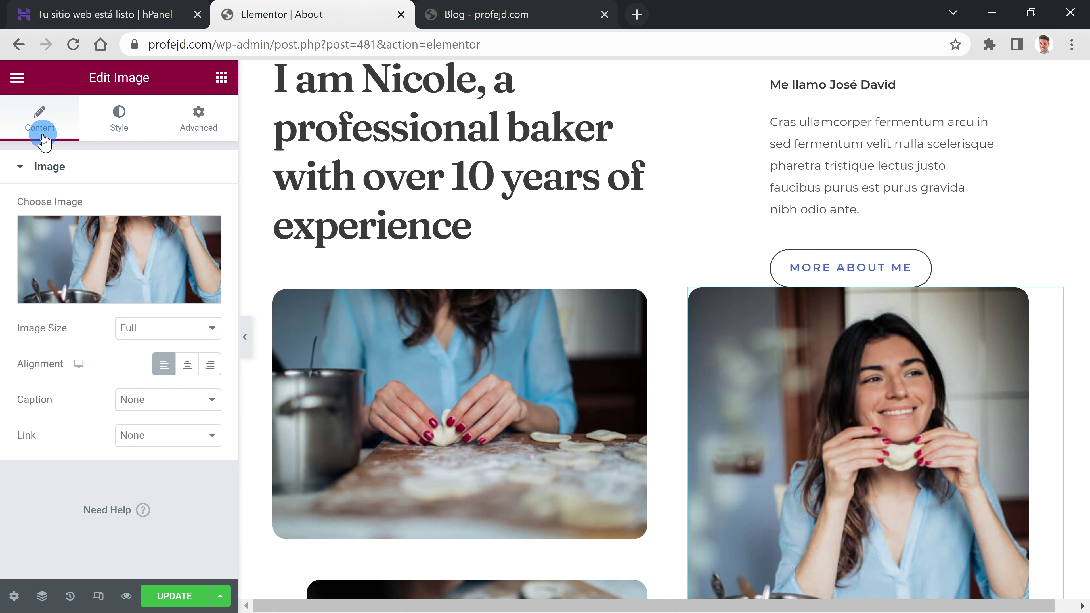
{"action": "left_click", "coordinate": [133, 266]}
{"action": "left_click", "coordinate": [225, 144]}
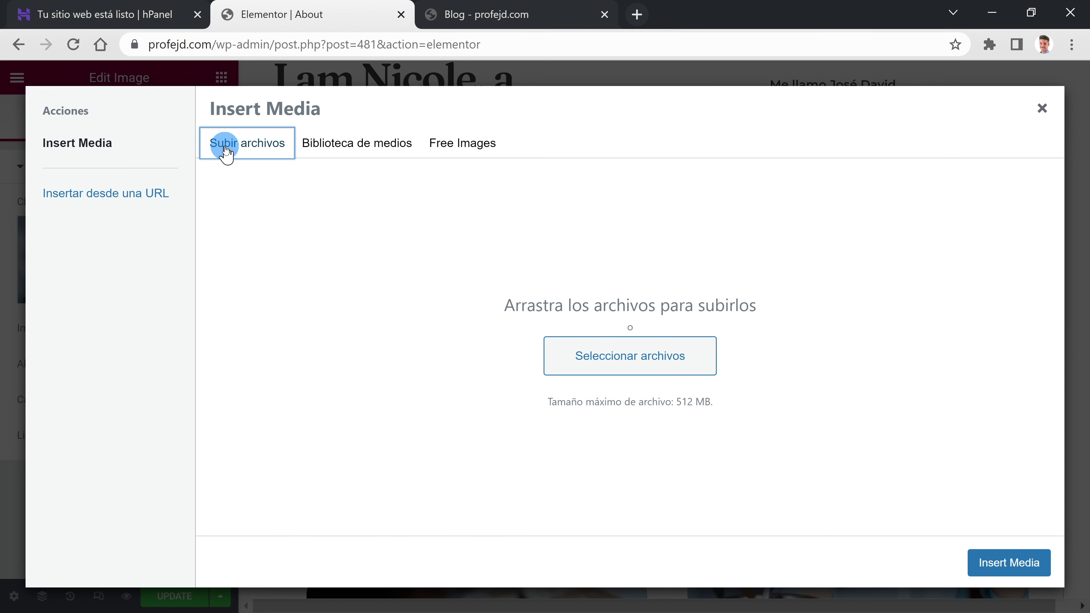
{"action": "left_click", "coordinate": [635, 362]}
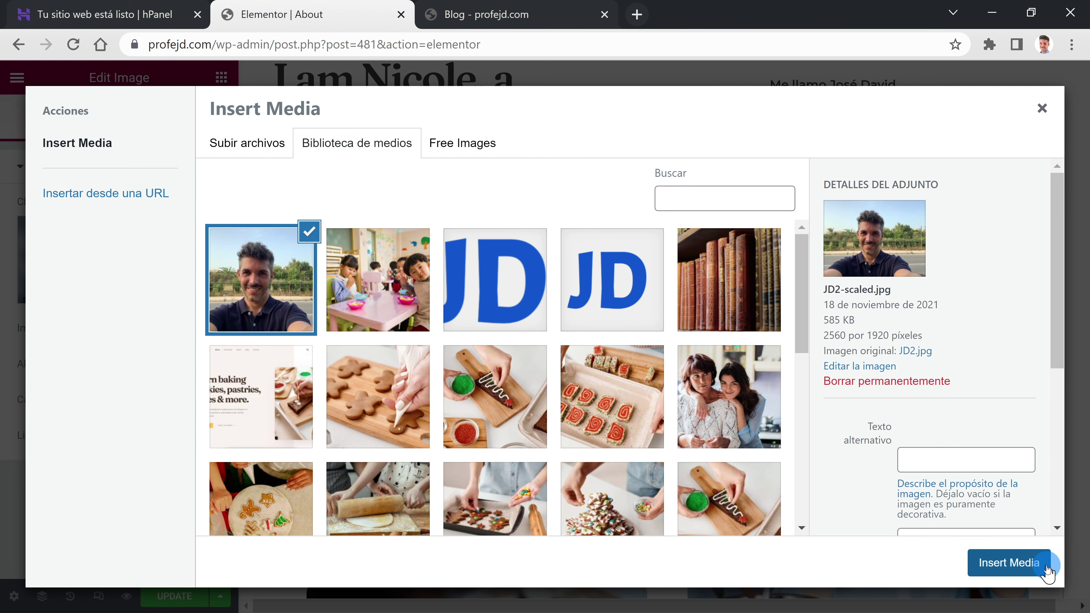
{"action": "left_click", "coordinate": [1034, 563]}
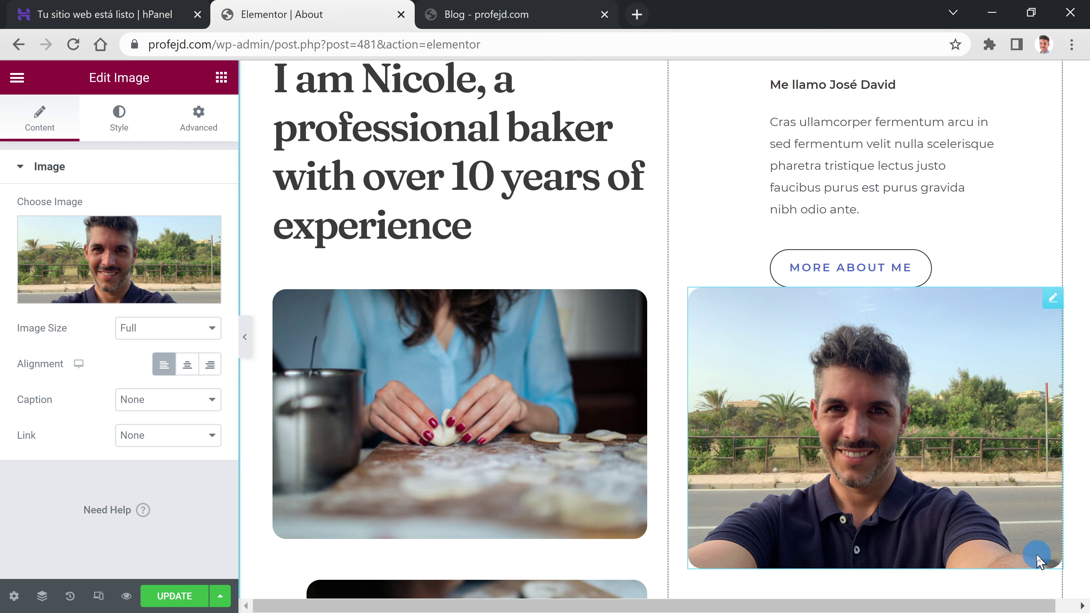
{"action": "left_click_drag", "start_coordinate": [1054, 303], "coordinate": [803, 257]}
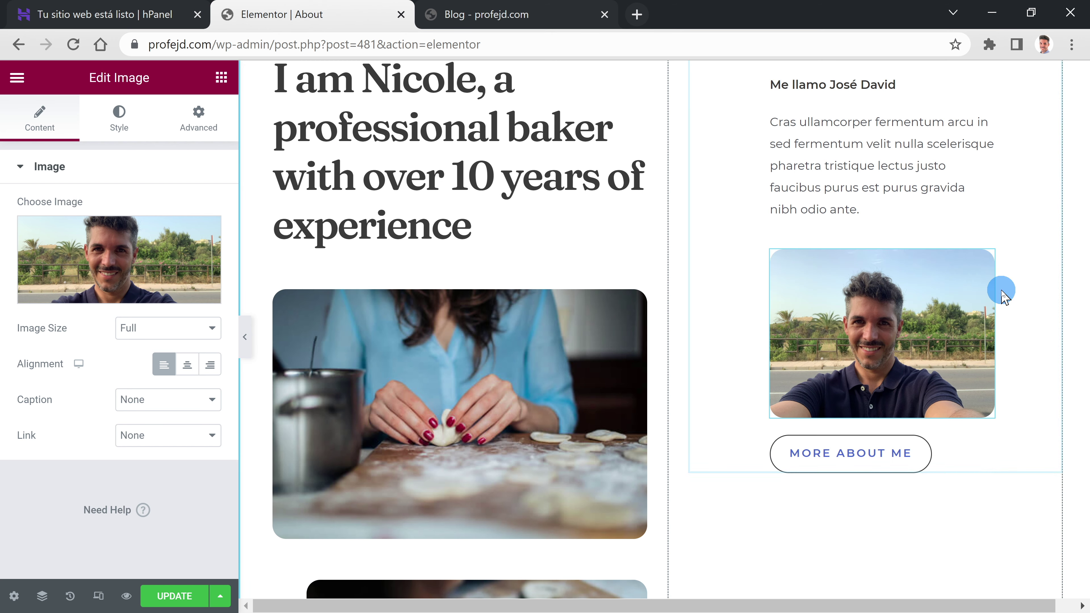
Step: Change the small "About Me" label to "Sobre mí" and rewrite the large heading to introduce the site owner as "maestro de primaria"
{"action": "scroll", "coordinate": [398, 390], "scroll_direction": "up", "scroll_amount": 4}
{"action": "left_click", "coordinate": [315, 283]}
{"action": "type", "text": "S"}
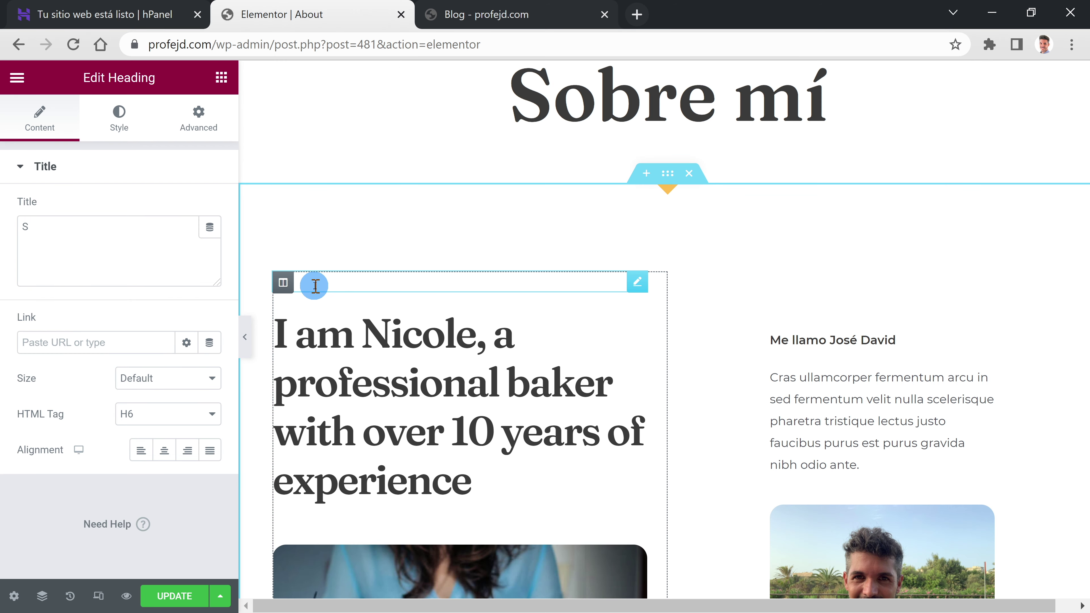
{"action": "type", "text": "obre mí"}
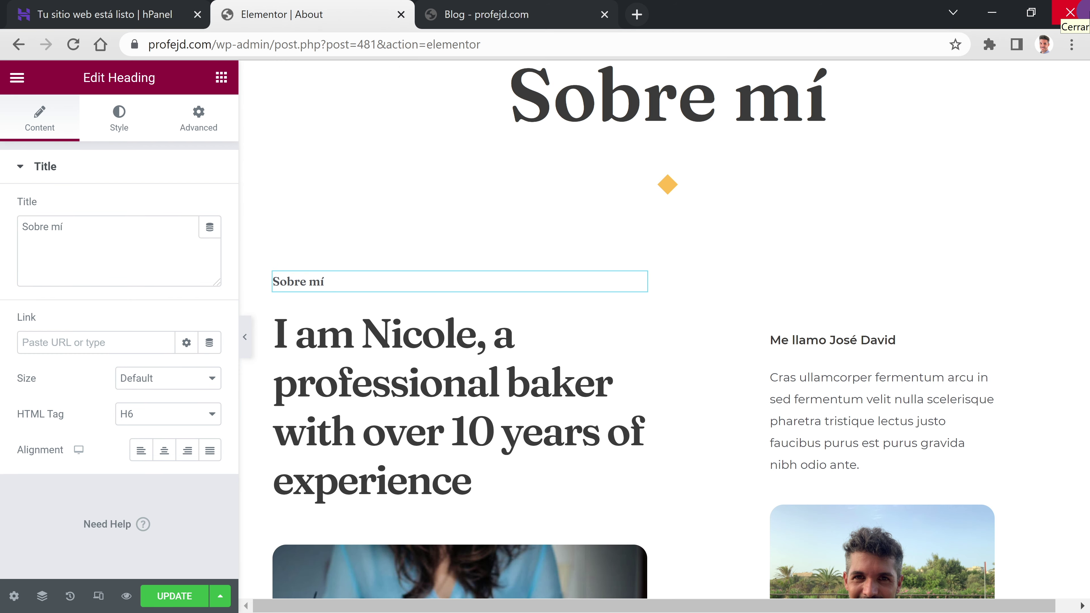
{"action": "left_click", "coordinate": [494, 477]}
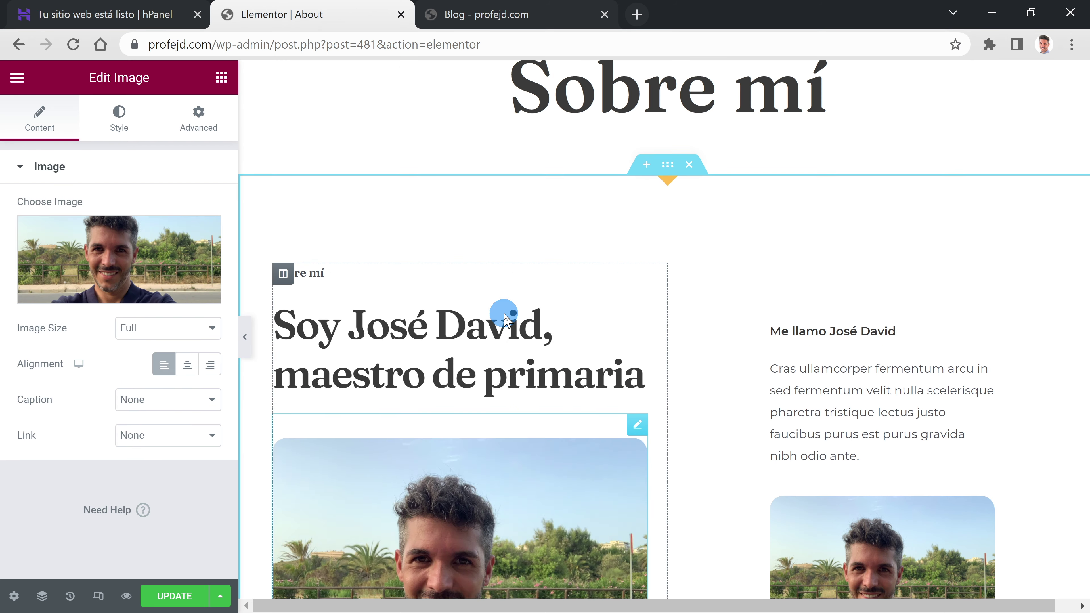
Step: Remove the picture from the second baking image widget, beneath the larger photo
{"action": "scroll", "coordinate": [504, 316], "scroll_direction": "down", "scroll_amount": 2}
{"action": "scroll", "coordinate": [504, 316], "scroll_direction": "down", "scroll_amount": 10}
{"action": "left_click", "coordinate": [603, 309]}
{"action": "scroll", "coordinate": [519, 367], "scroll_direction": "down", "scroll_amount": 2}
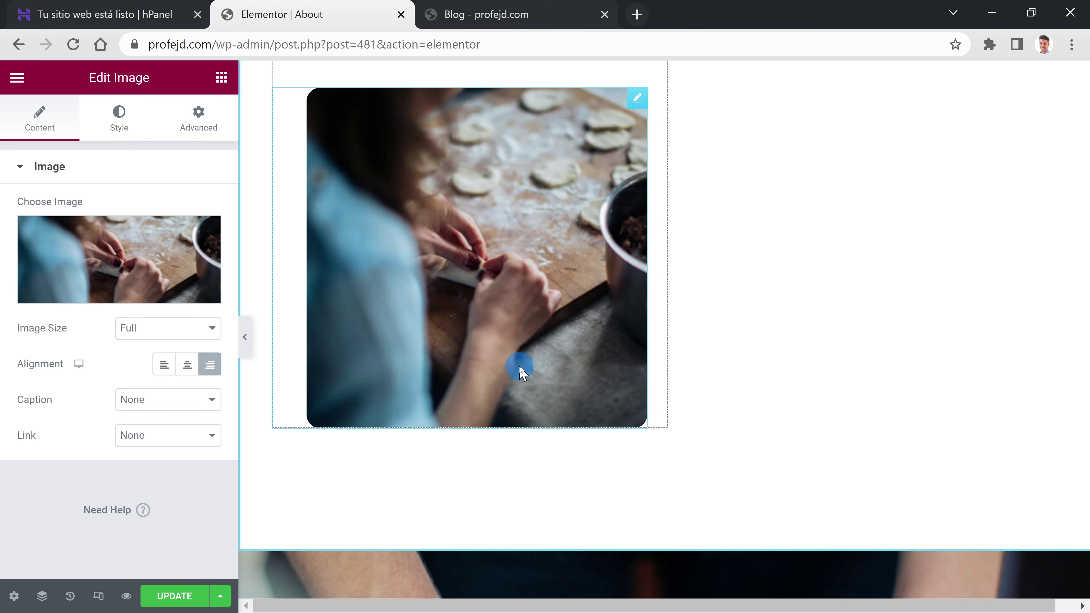
{"action": "scroll", "coordinate": [519, 367], "scroll_direction": "up", "scroll_amount": 2}
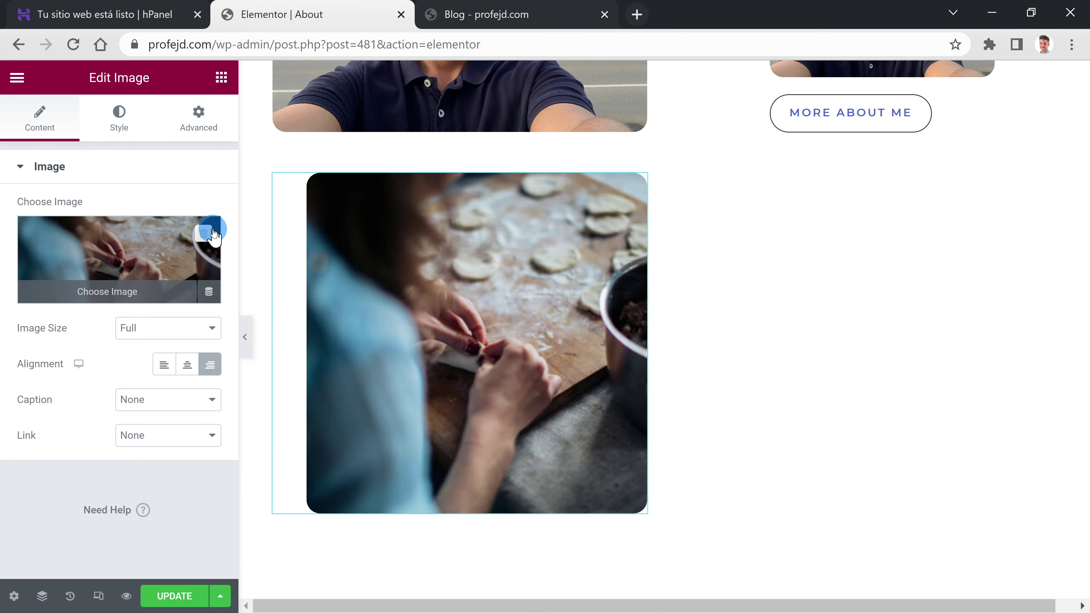
{"action": "left_click", "coordinate": [203, 234]}
Step: Delete the baking video section, the three-feature section and the "What my students say about the courses" testimonials section
{"action": "scroll", "coordinate": [550, 433], "scroll_direction": "down", "scroll_amount": 2}
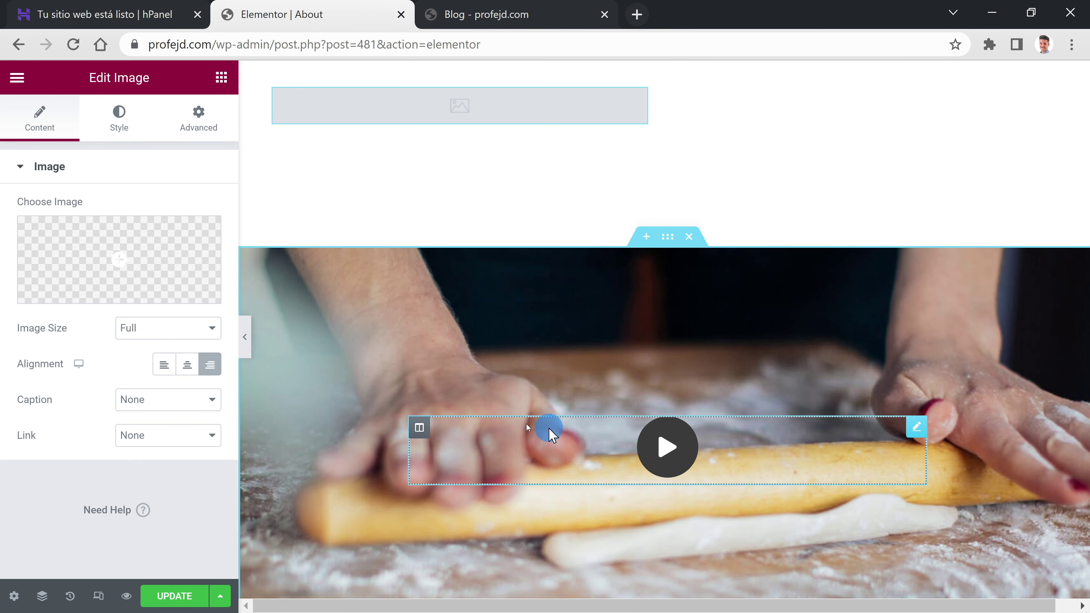
{"action": "left_click", "coordinate": [678, 237]}
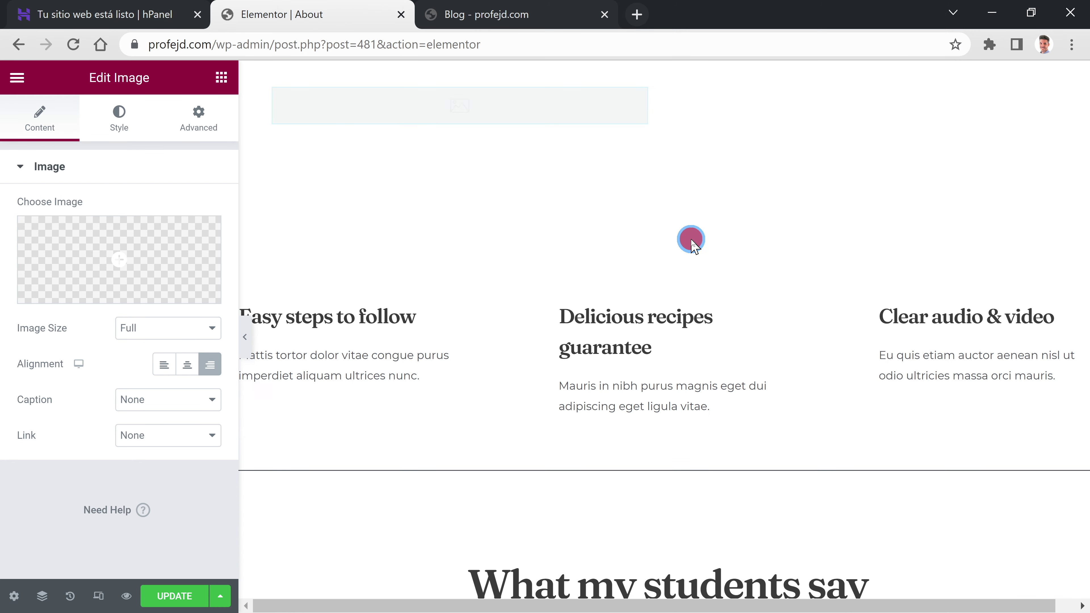
{"action": "left_click", "coordinate": [678, 237]}
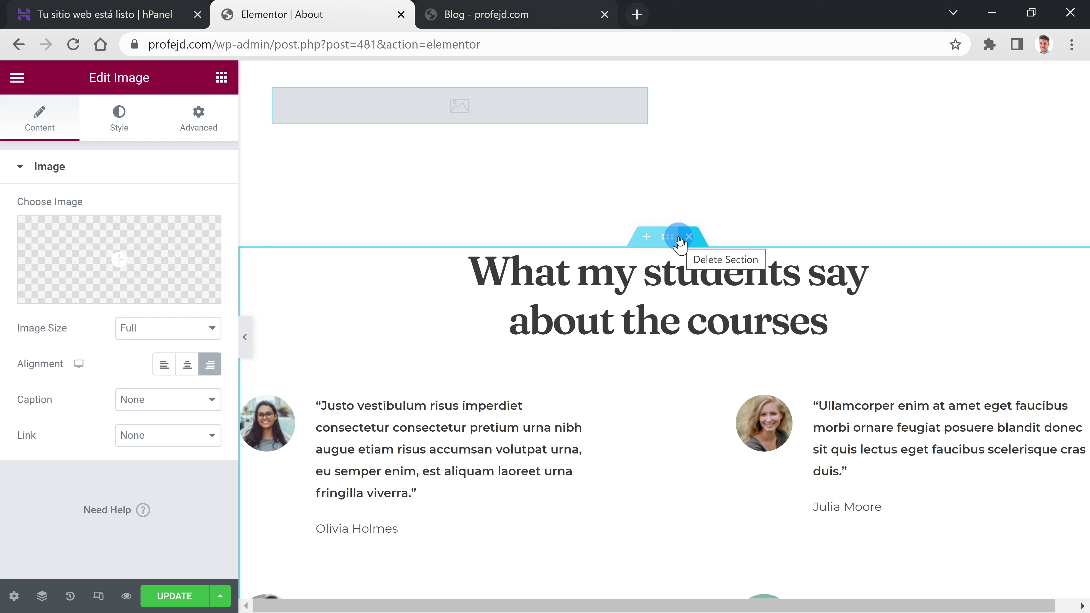
{"action": "left_click", "coordinate": [687, 236]}
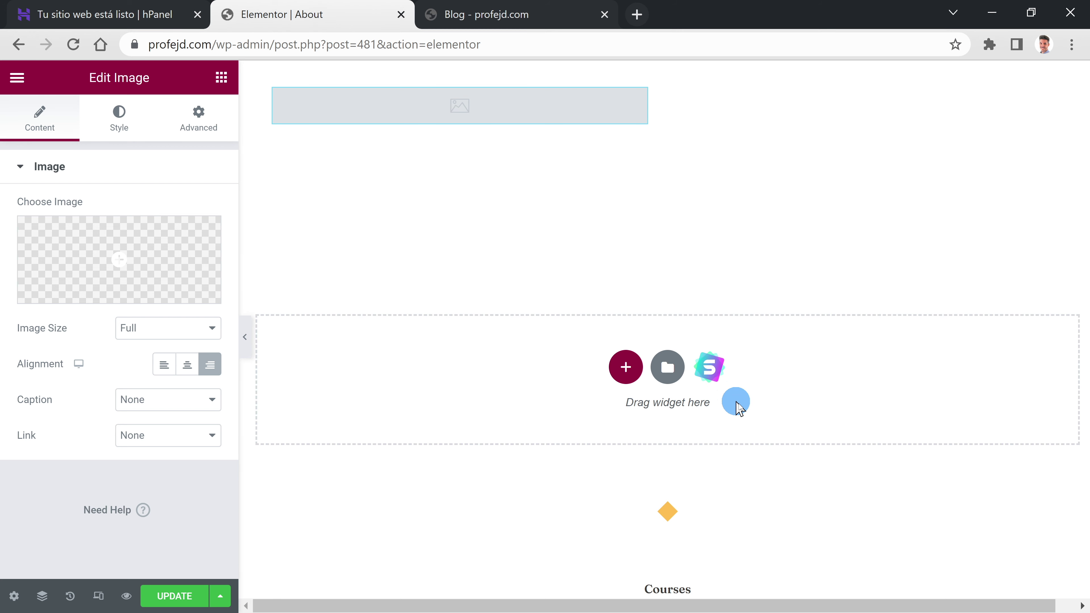
Step: Check the rest of the page down to the Courses section and update the page with the changes
{"action": "scroll", "coordinate": [828, 414], "scroll_direction": "down", "scroll_amount": 6}
{"action": "scroll", "coordinate": [828, 414], "scroll_direction": "up", "scroll_amount": 4}
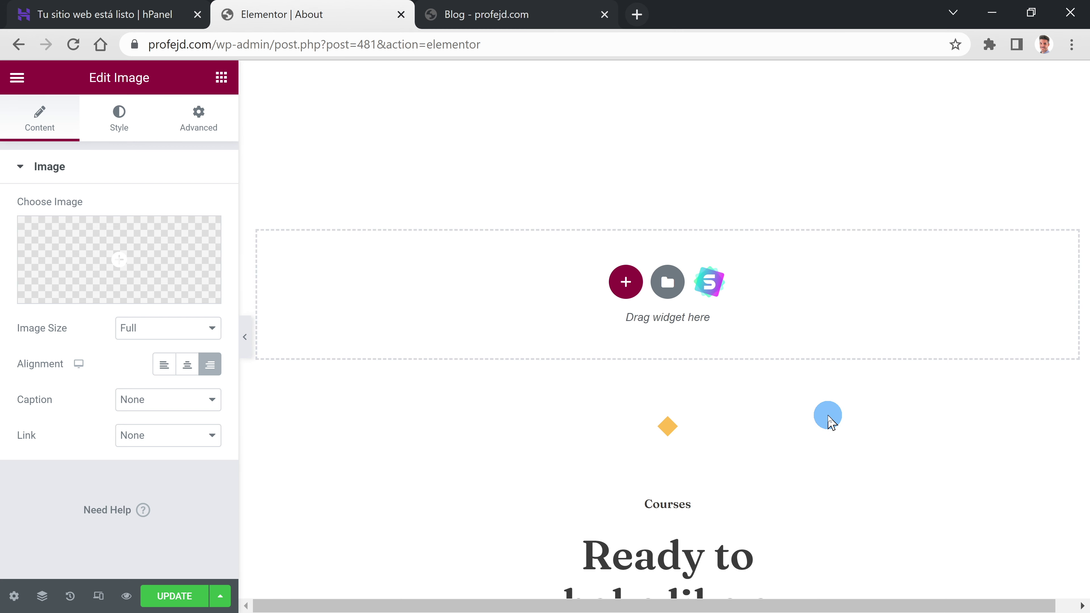
{"action": "scroll", "coordinate": [831, 421], "scroll_direction": "down", "scroll_amount": 8}
{"action": "scroll", "coordinate": [621, 296], "scroll_direction": "up", "scroll_amount": 4}
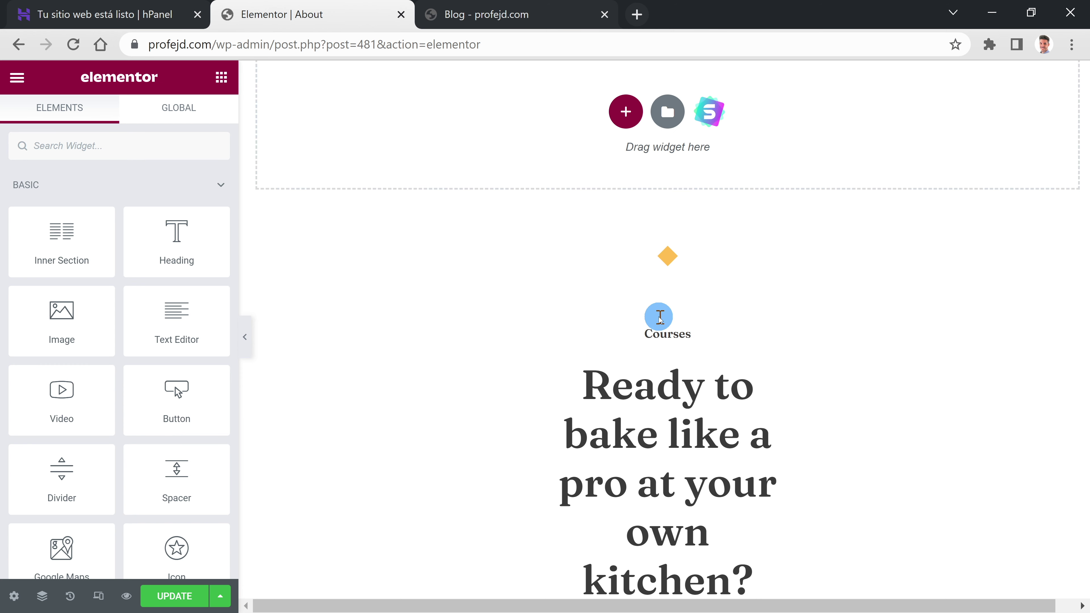
{"action": "scroll", "coordinate": [900, 245], "scroll_direction": "up", "scroll_amount": 10}
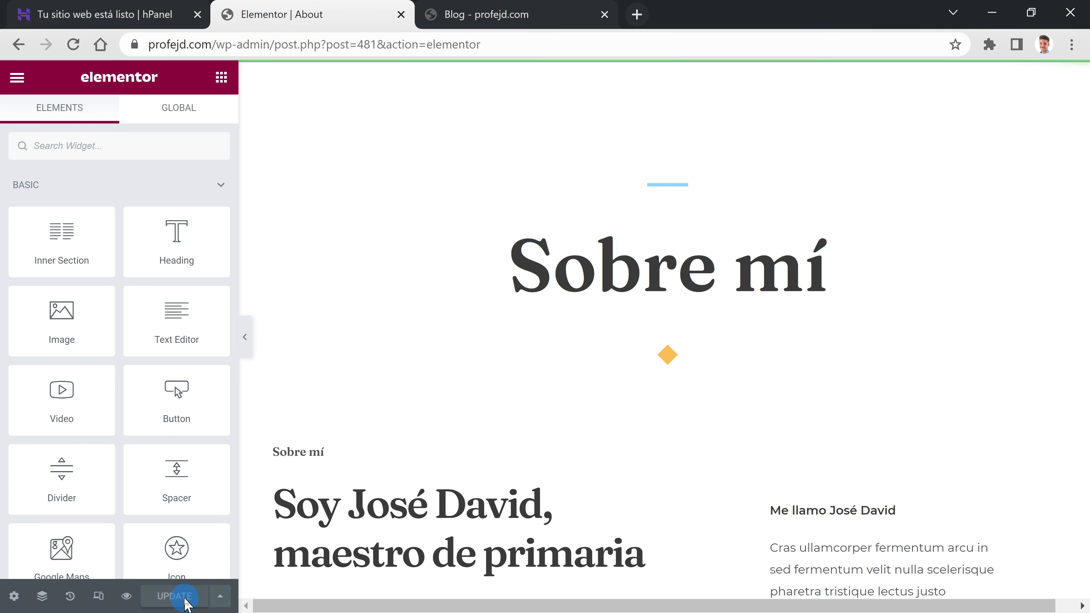
Step: Open a new incognito window and load profejd.com to see the site as a visitor
{"action": "left_click", "coordinate": [528, 23]}
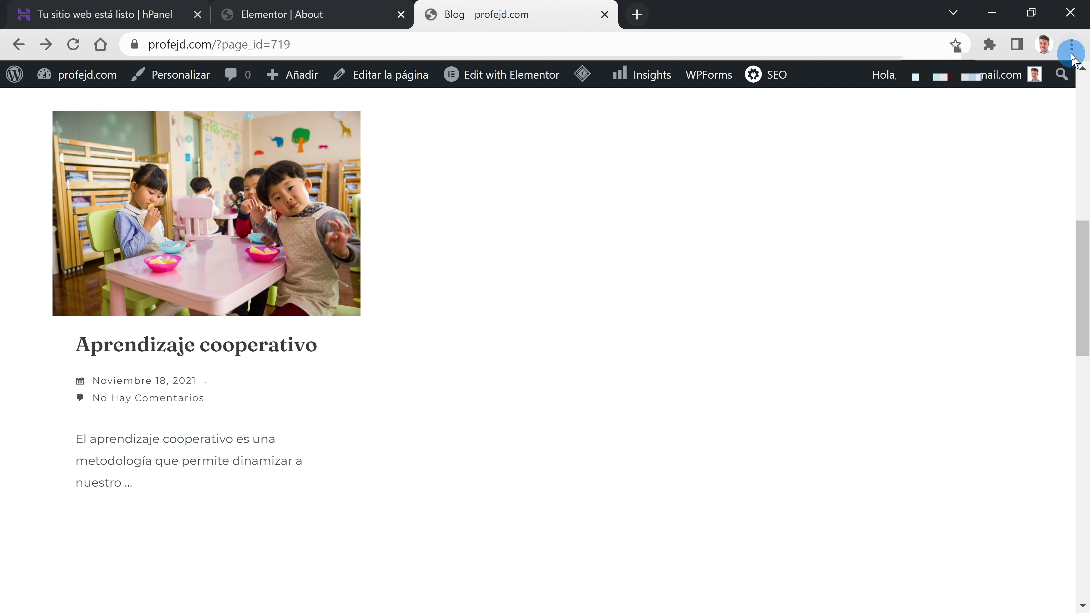
{"action": "left_click", "coordinate": [1071, 45]}
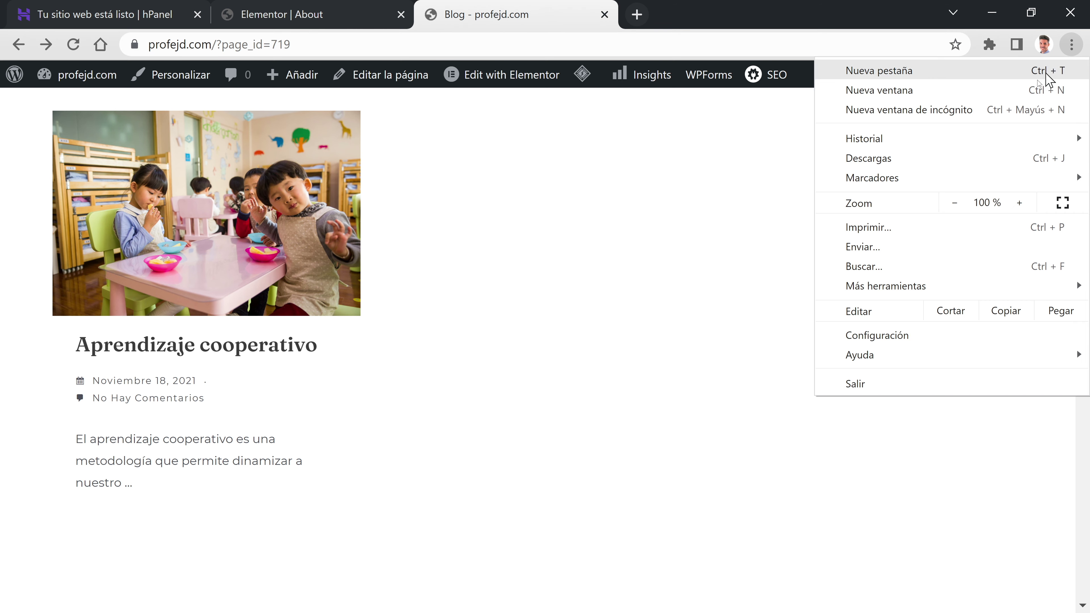
{"action": "left_click", "coordinate": [904, 112]}
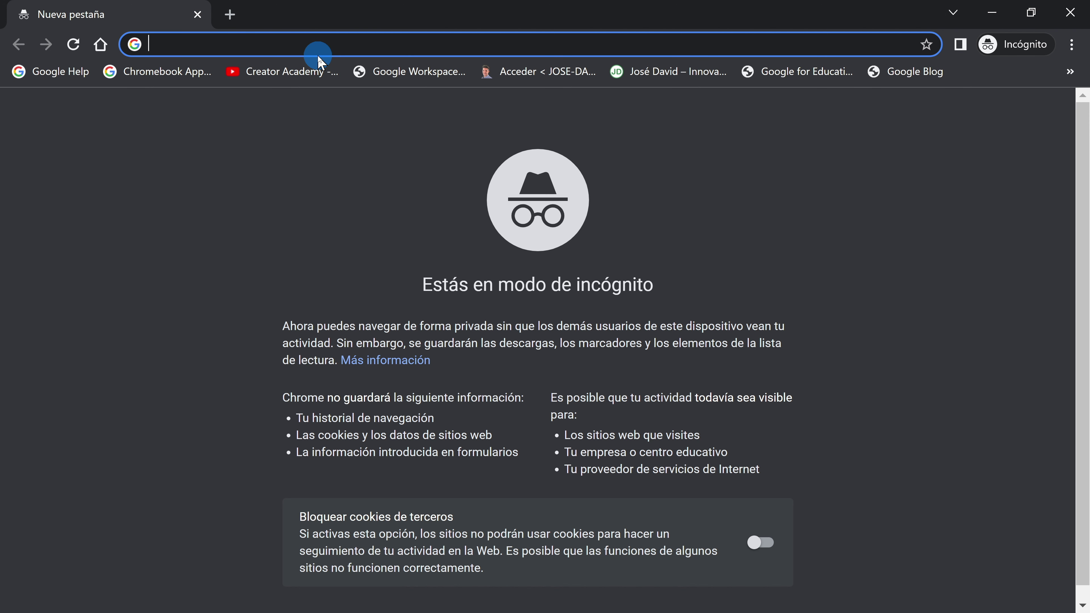
{"action": "type", "text": "profejd.com"}
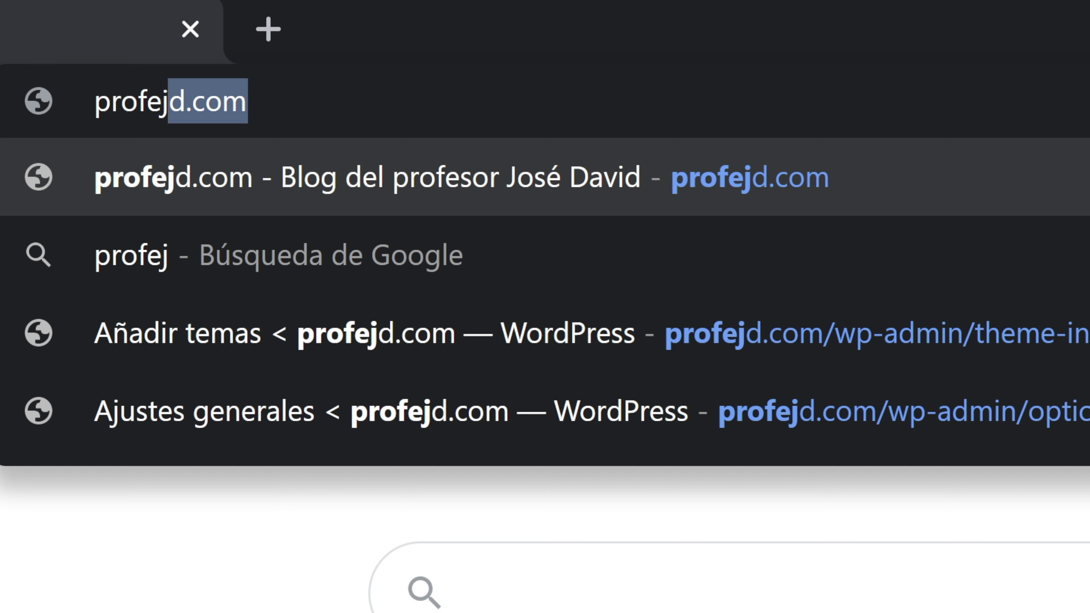
{"action": "key", "text": "Return"}
Step: Look over the featured post on the home page and review the published "Sobre mí" page
{"action": "scroll", "coordinate": [337, 309], "scroll_direction": "down", "scroll_amount": 3}
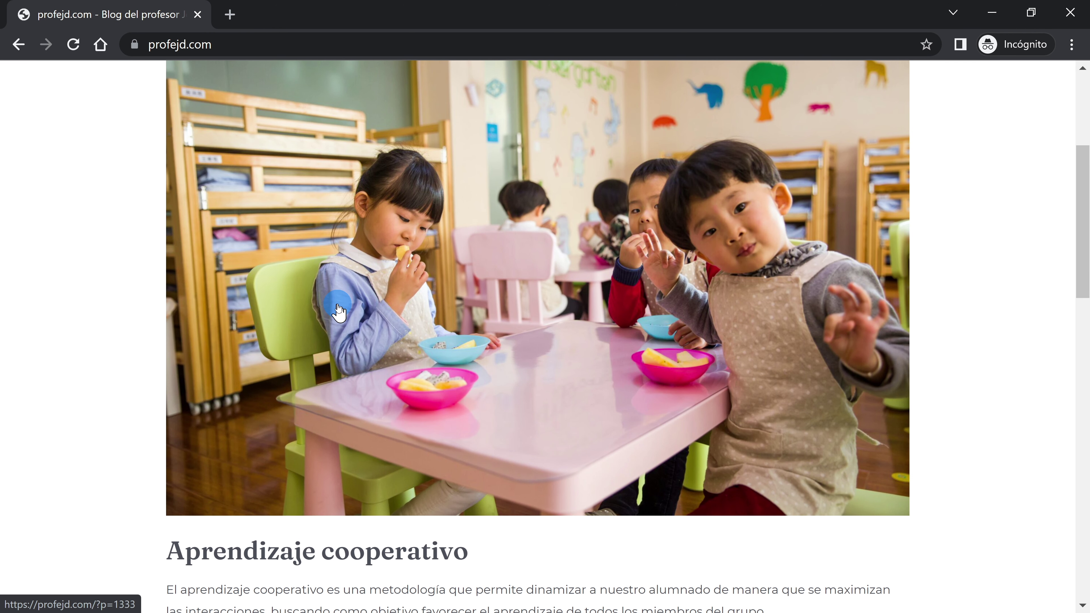
{"action": "scroll", "coordinate": [339, 309], "scroll_direction": "up", "scroll_amount": 4}
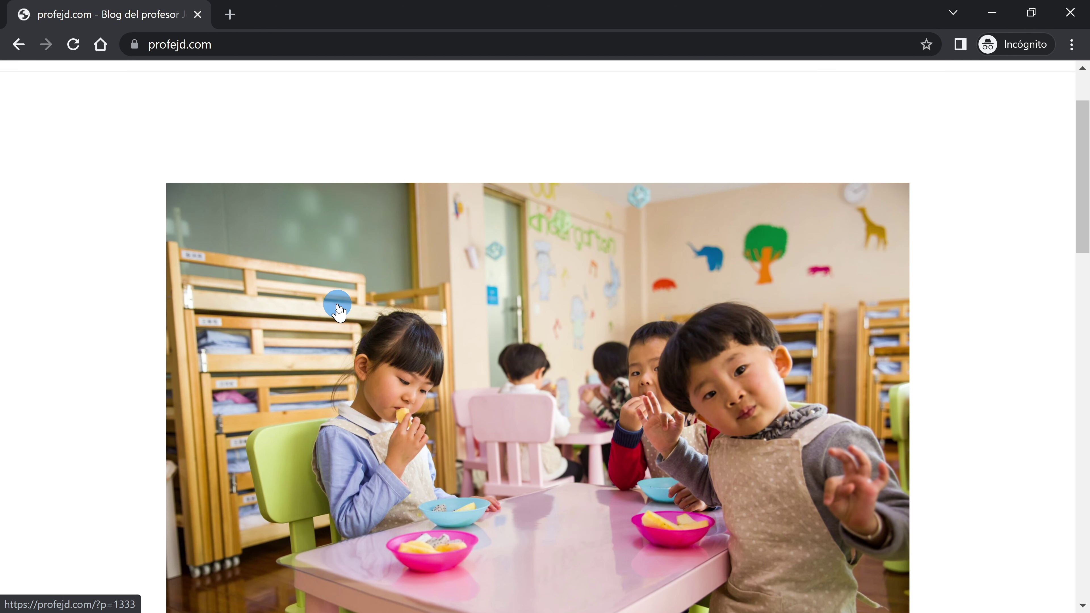
{"action": "scroll", "coordinate": [339, 309], "scroll_direction": "up", "scroll_amount": 2}
{"action": "left_click", "coordinate": [283, 122]}
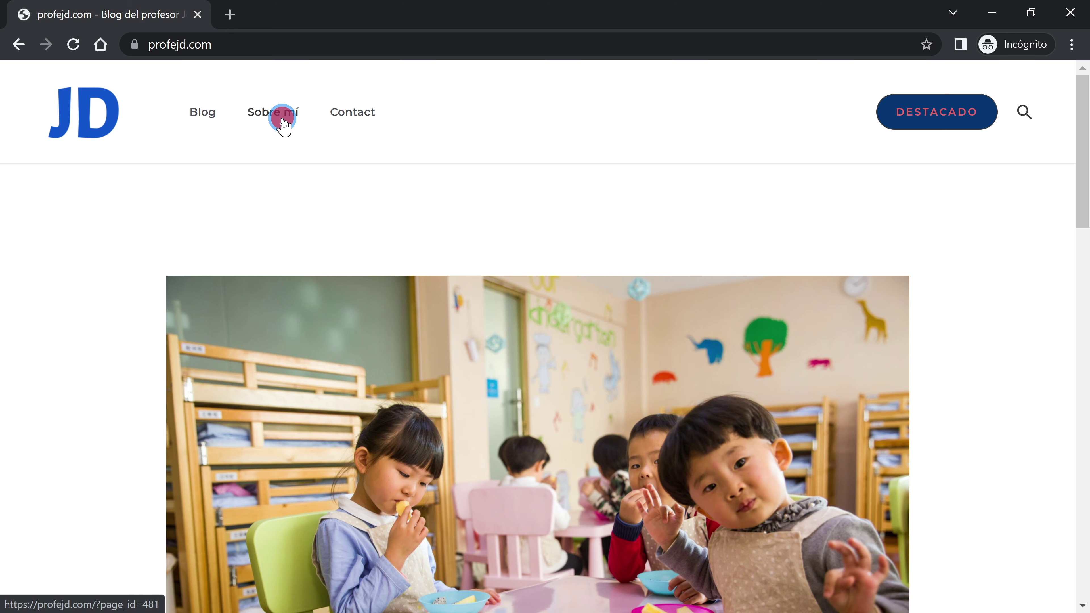
{"action": "scroll", "coordinate": [871, 297], "scroll_direction": "down", "scroll_amount": 5}
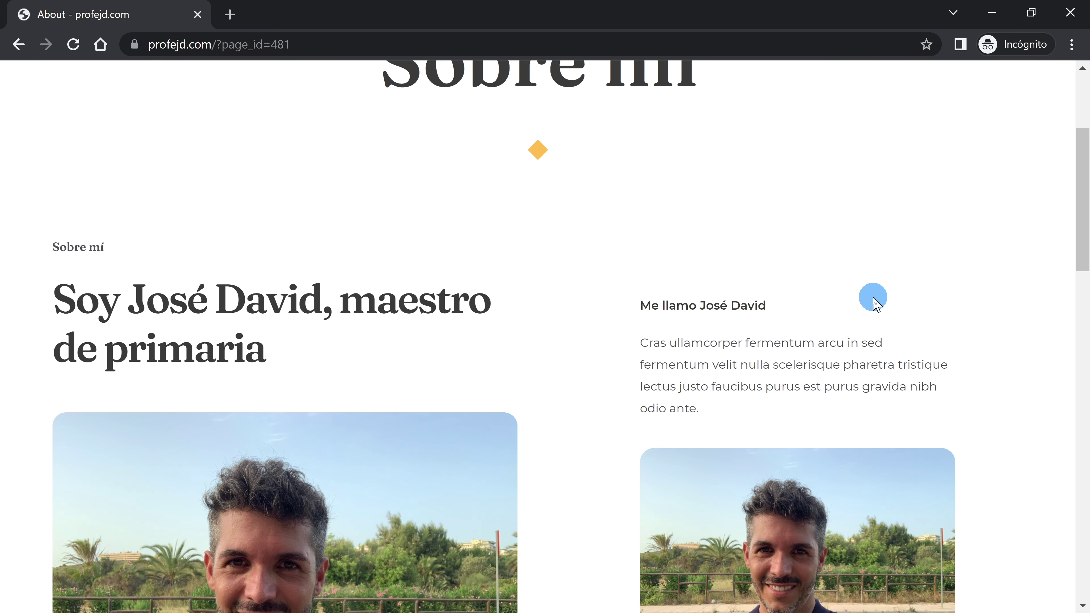
{"action": "scroll", "coordinate": [873, 298], "scroll_direction": "down", "scroll_amount": 4}
{"action": "scroll", "coordinate": [872, 297], "scroll_direction": "up", "scroll_amount": 8}
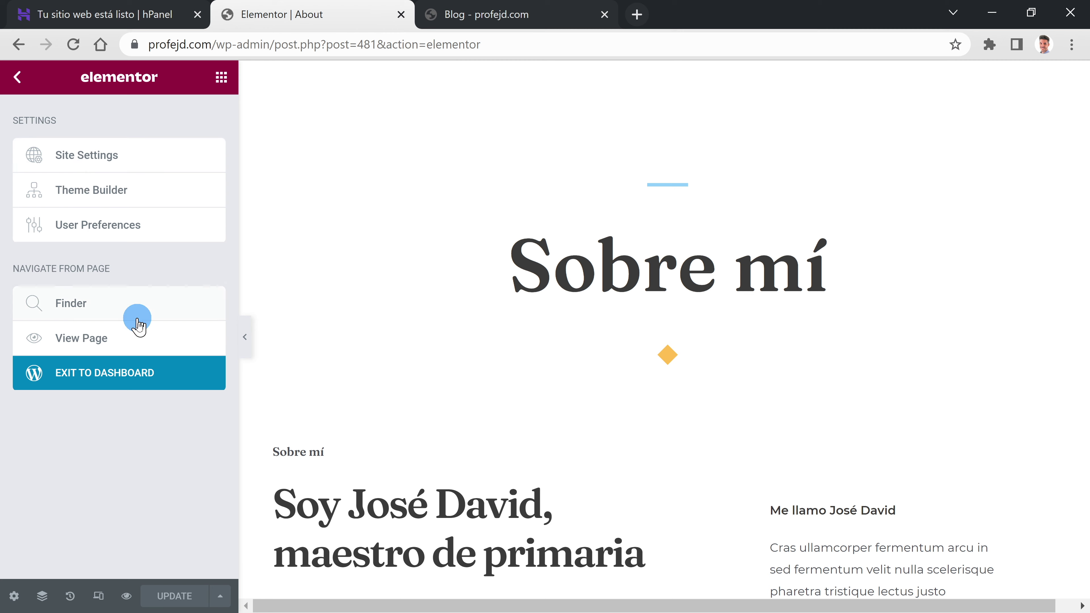
Step: Exit Elementor to the WordPress dashboard and return to the list of all pages
{"action": "left_click", "coordinate": [138, 380]}
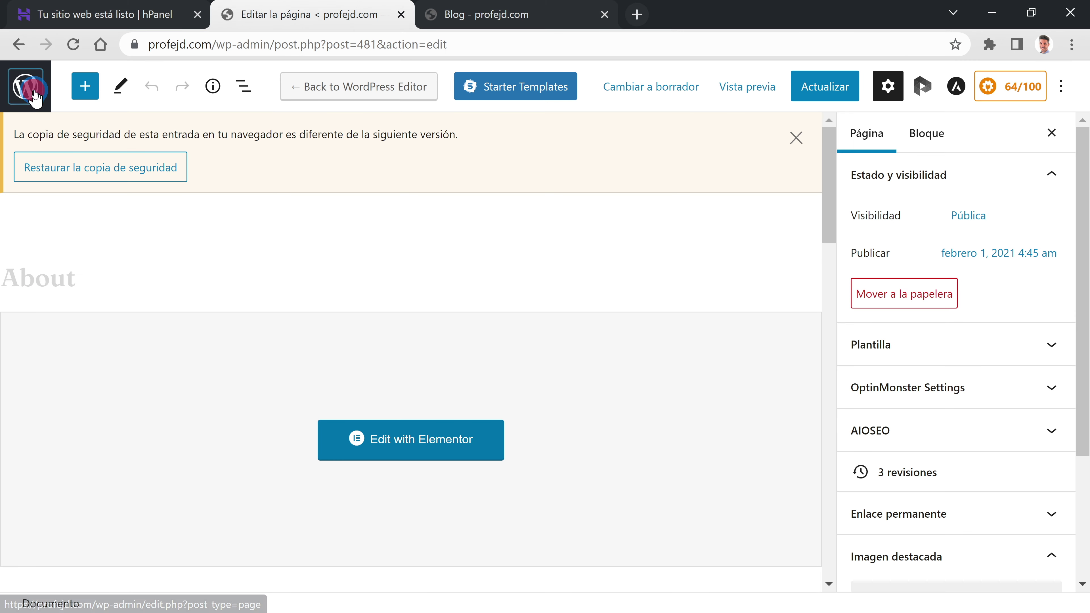
{"action": "left_click", "coordinate": [34, 88]}
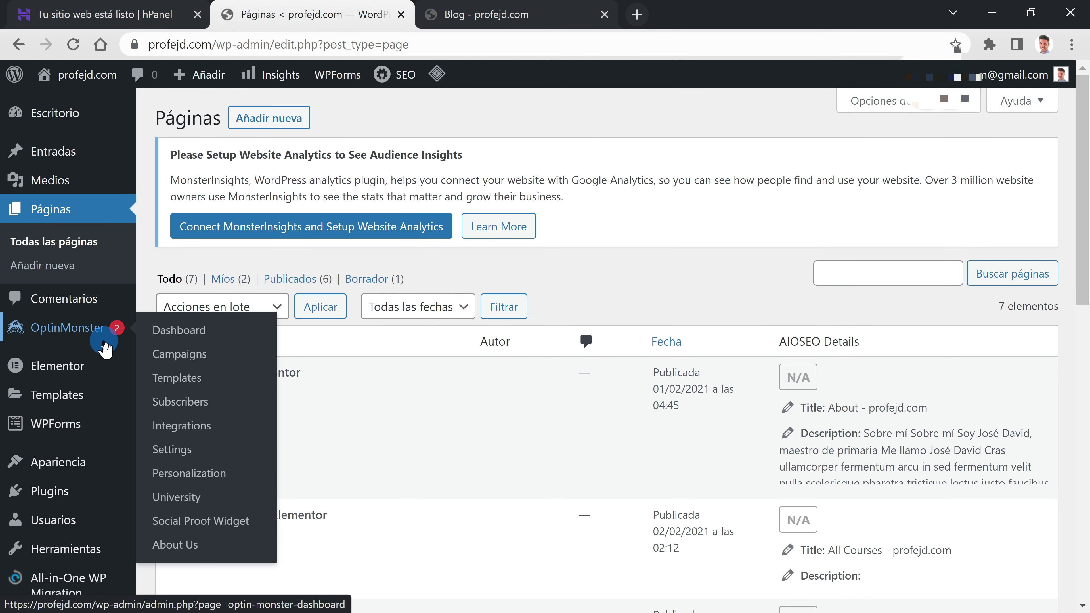
{"action": "mouse_move", "coordinate": [73, 383]}
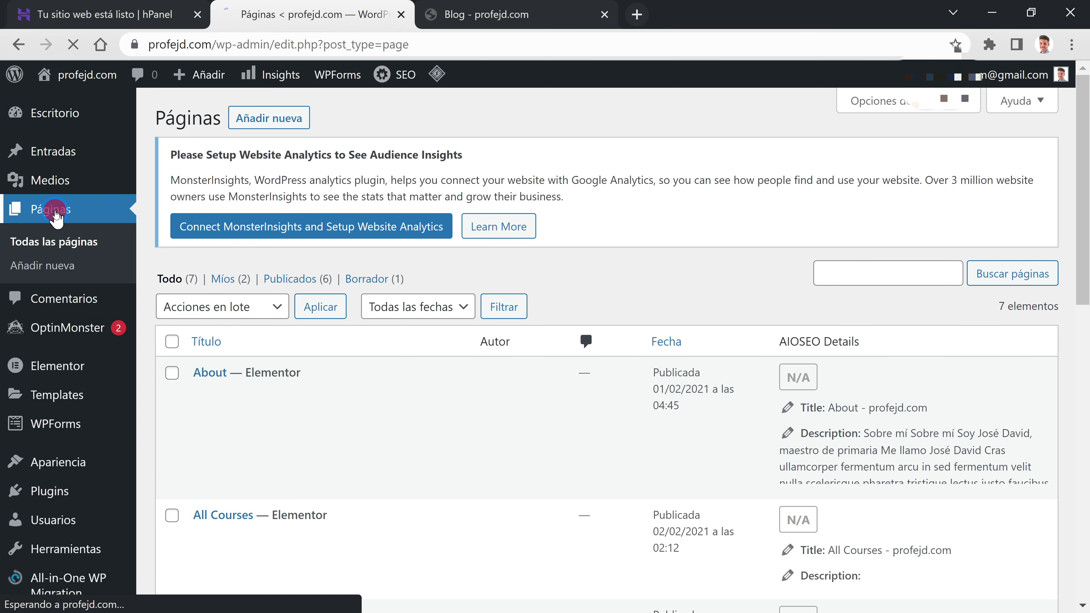
Step: Open the Contact page from the list of pages and start editing it with Elementor
{"action": "scroll", "coordinate": [251, 221], "scroll_direction": "down", "scroll_amount": 3}
{"action": "scroll", "coordinate": [262, 236], "scroll_direction": "down", "scroll_amount": 3}
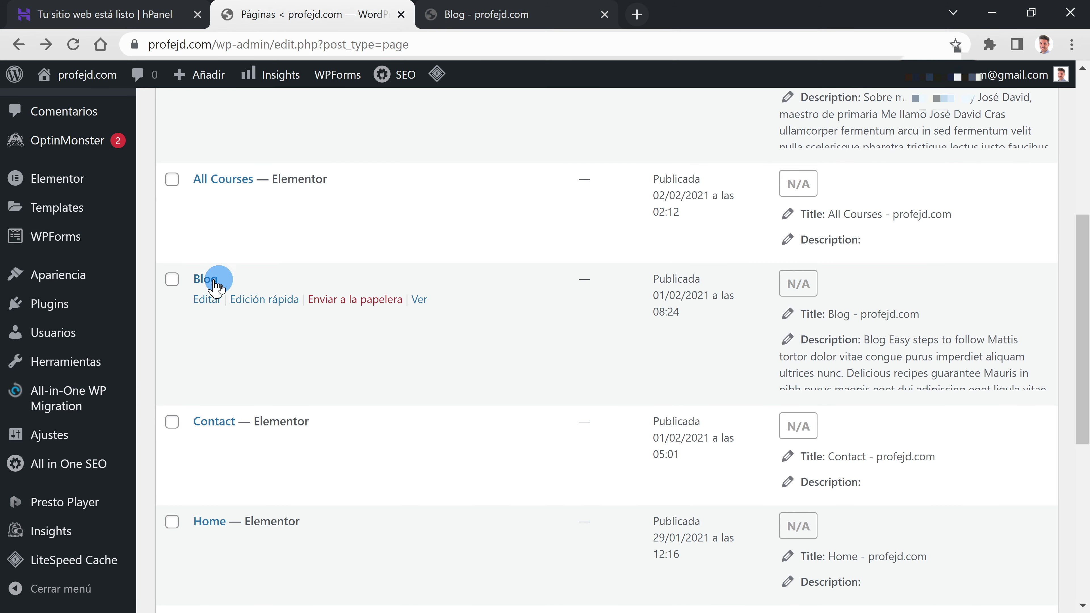
{"action": "scroll", "coordinate": [215, 305], "scroll_direction": "down", "scroll_amount": 3}
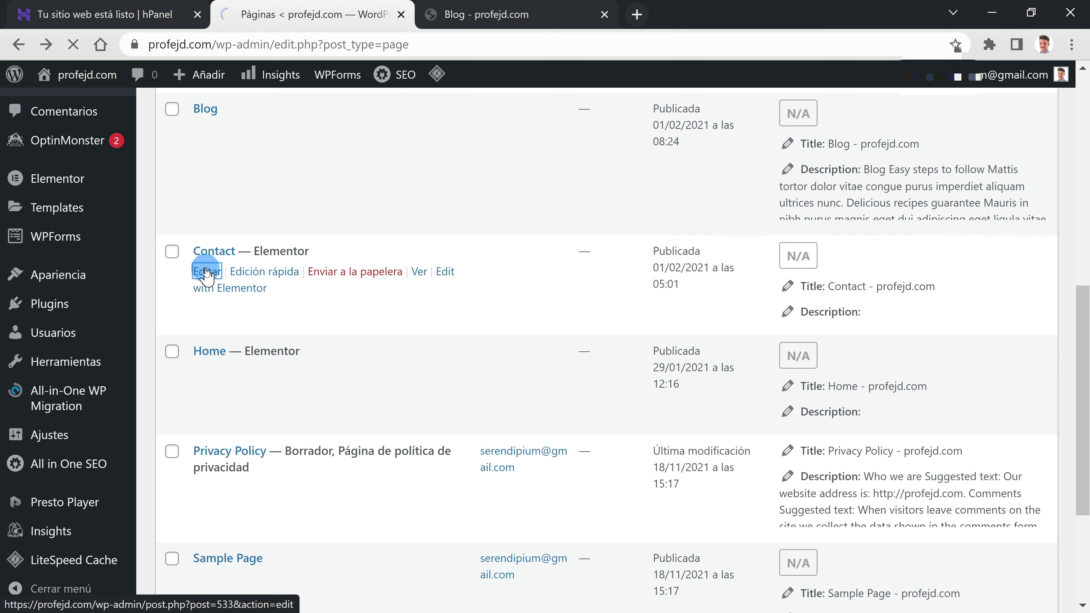
{"action": "left_click", "coordinate": [453, 341]}
{"action": "left_click", "coordinate": [466, 358]}
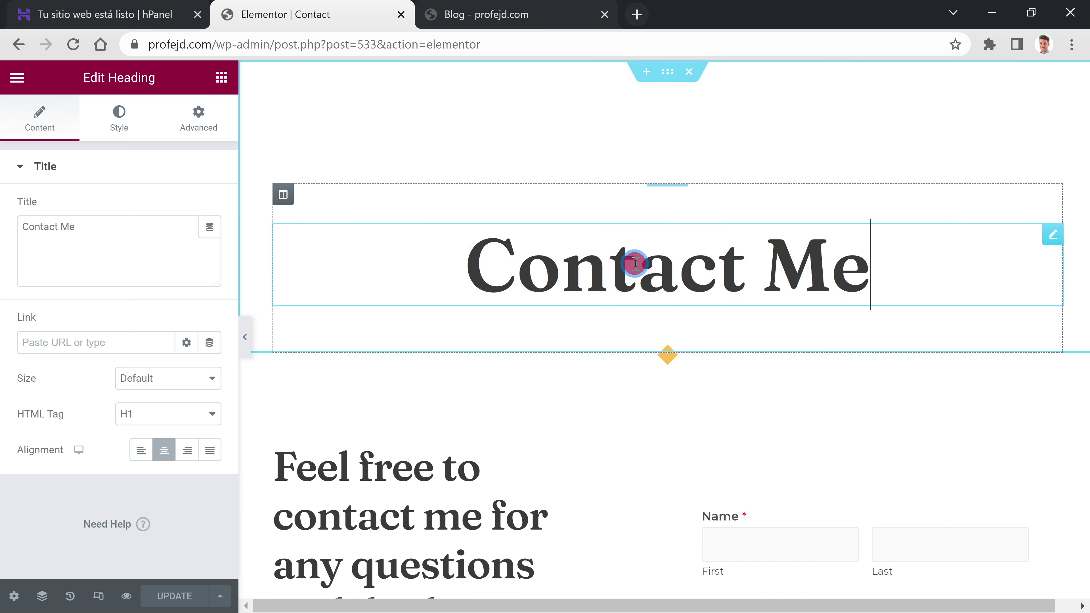
Step: Change the Contact page's main heading to "Contacta conmigo"
{"action": "triple_click", "coordinate": [631, 261]}
{"action": "type", "text": "Contacta conmigo"}
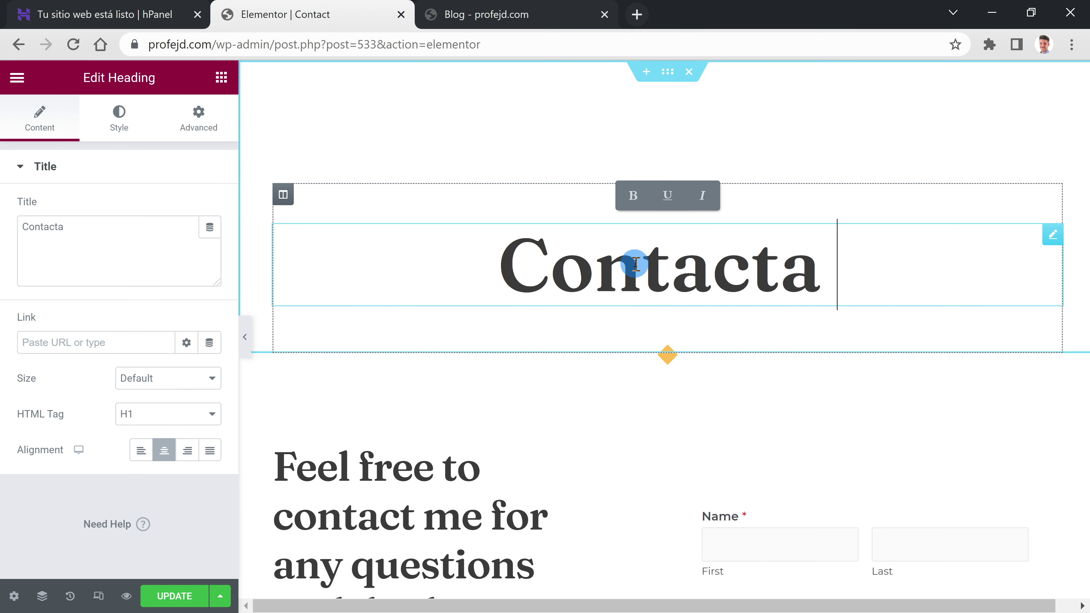
{"action": "left_click", "coordinate": [121, 517]}
Step: Replace the heading beside the contact form with "Puedes ponerte en contacto conmigo si deseas contarme algo"
{"action": "scroll", "coordinate": [309, 312], "scroll_direction": "down", "scroll_amount": 4}
{"action": "left_click", "coordinate": [309, 311]}
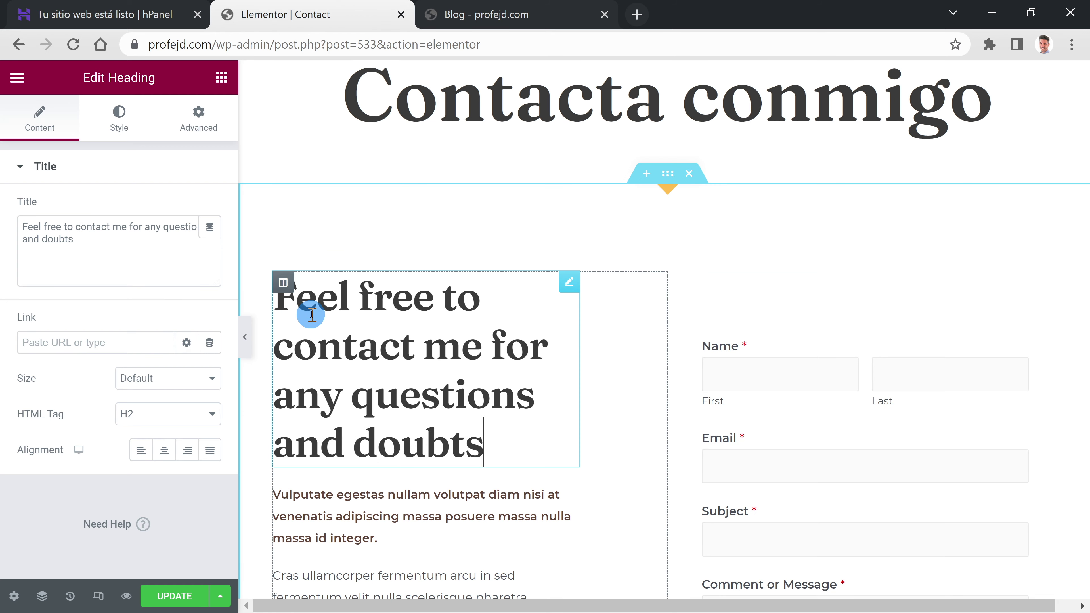
{"action": "left_click_drag", "start_coordinate": [282, 309], "coordinate": [562, 459]}
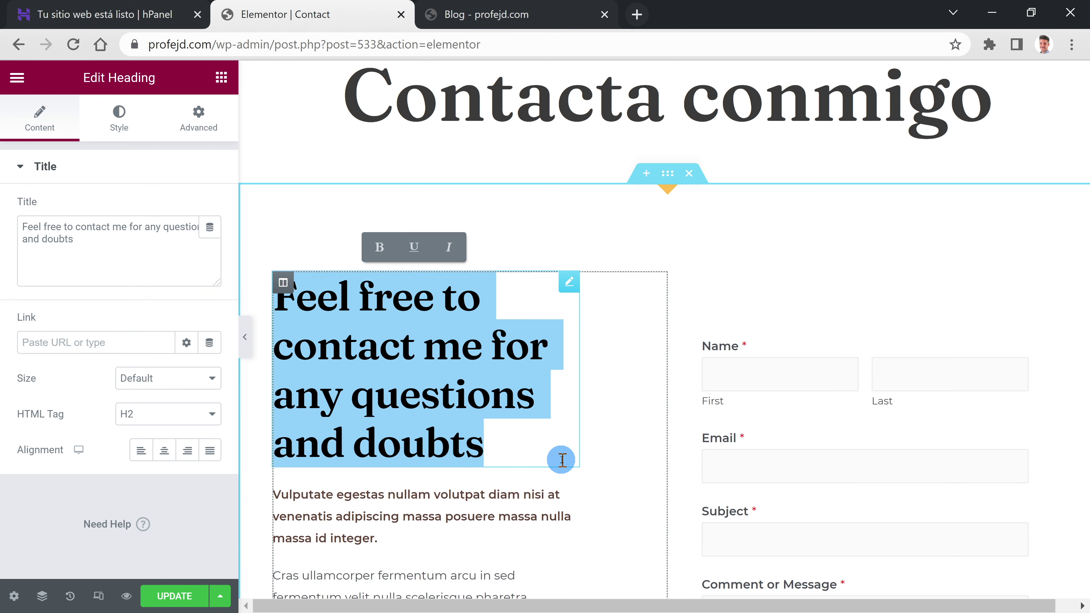
{"action": "type", "text": "Puedes ponerte en contacto conmigo si deseas contarme algo"}
Step: Delete the placeholder paragraphs between the contact heading and the social media links
{"action": "scroll", "coordinate": [562, 459], "scroll_direction": "down", "scroll_amount": 4}
{"action": "left_click", "coordinate": [279, 377]}
{"action": "left_click_drag", "start_coordinate": [280, 373], "coordinate": [478, 418]}
{"action": "key", "text": "Delete"}
{"action": "left_click_drag", "start_coordinate": [405, 514], "coordinate": [274, 447]}
{"action": "key", "text": "Delete"}
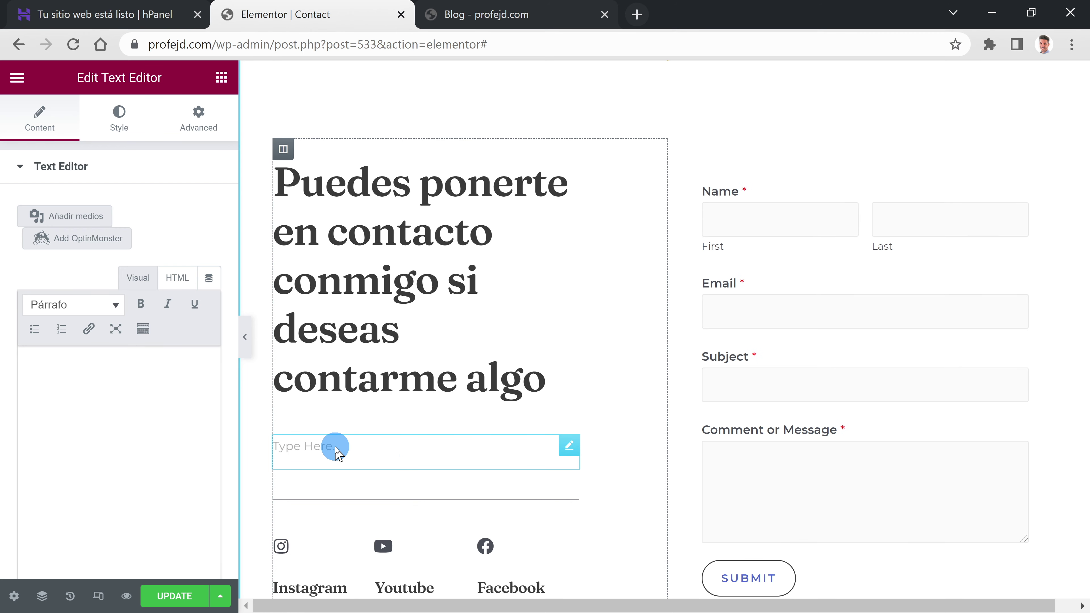
Step: Select the embedded contact form, then exit Elementor to the WordPress dashboard and return to the list of pages
{"action": "left_click", "coordinate": [721, 325]}
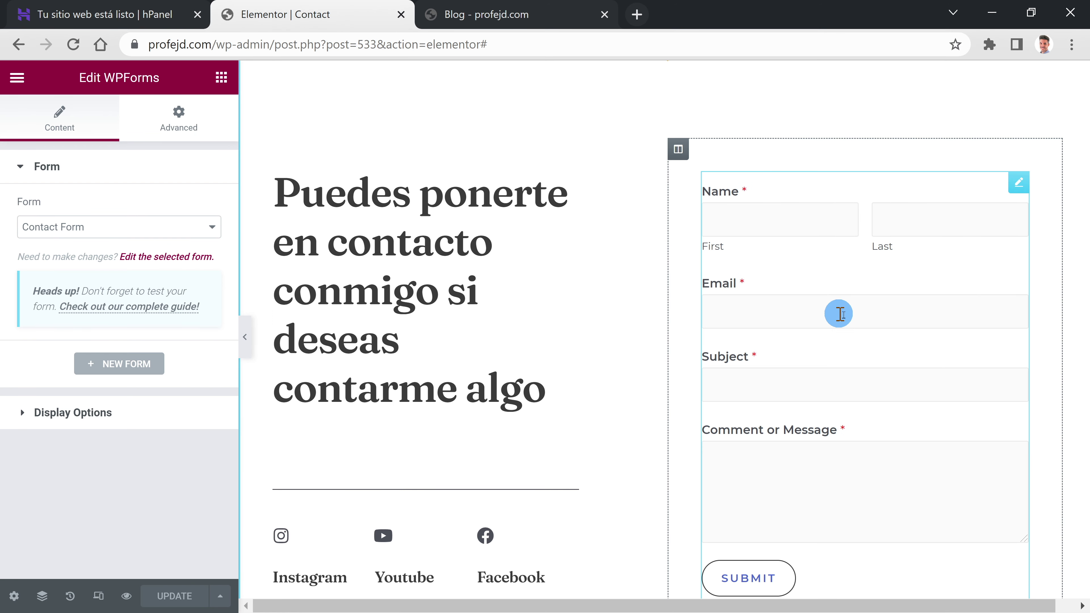
{"action": "left_click", "coordinate": [17, 77]}
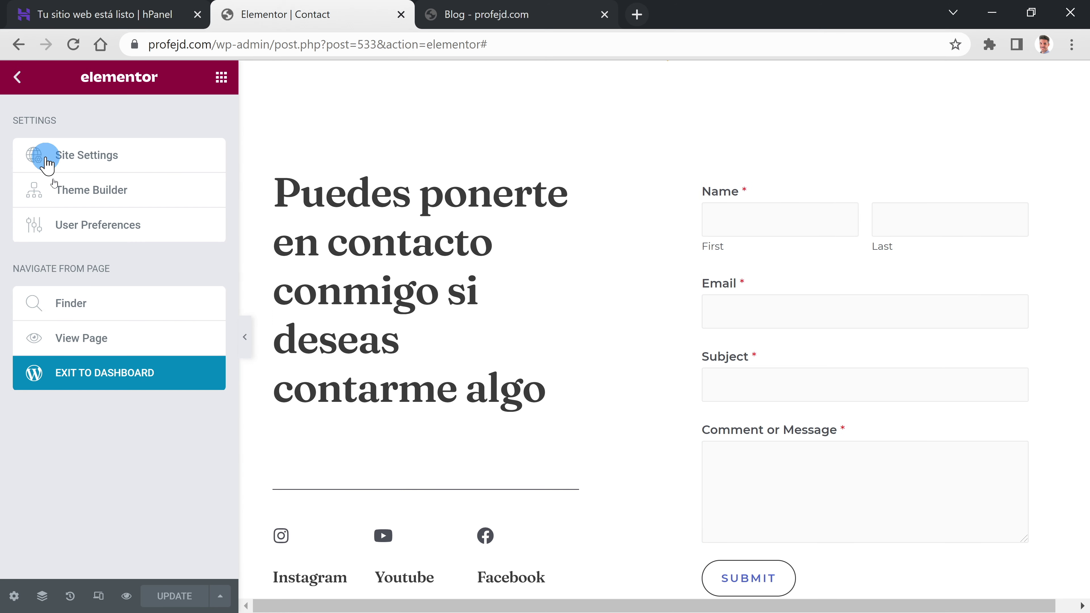
{"action": "left_click", "coordinate": [125, 383]}
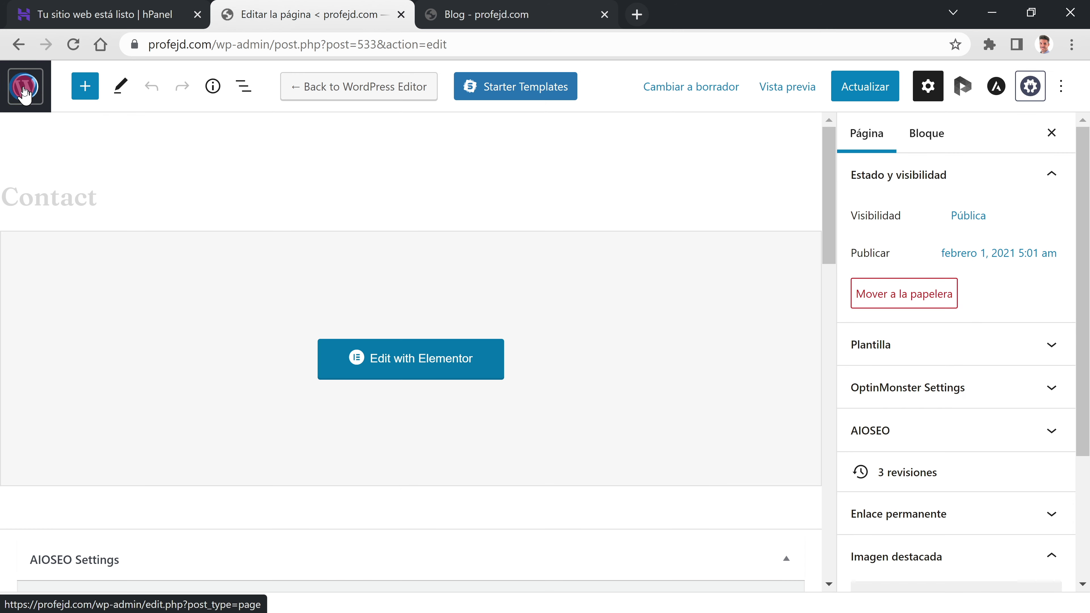
{"action": "left_click", "coordinate": [24, 86]}
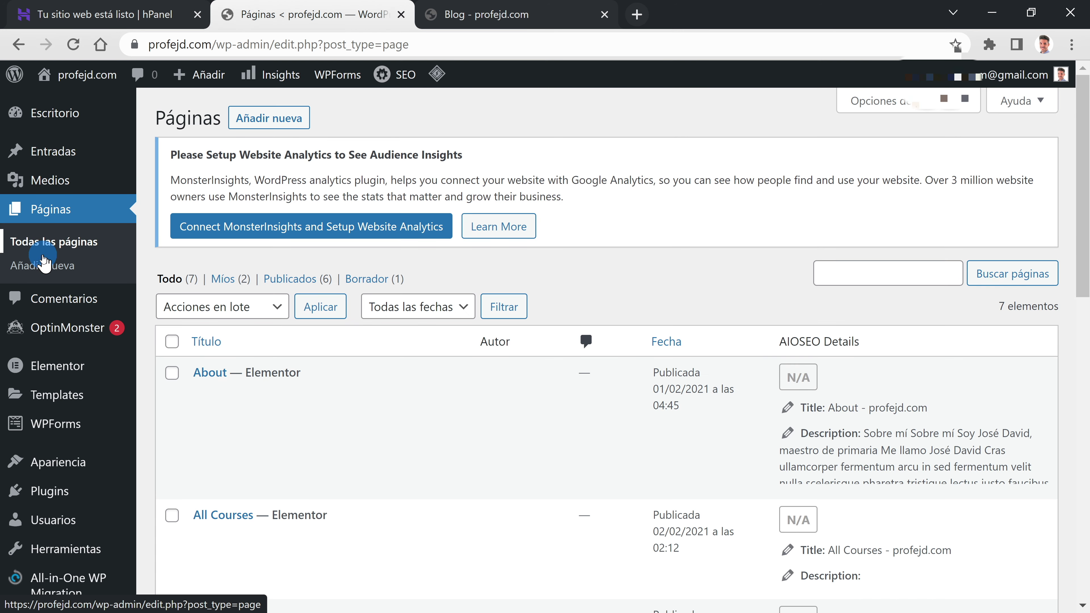
Step: Open the Contact Form for editing in WPForms
{"action": "mouse_move", "coordinate": [62, 432]}
{"action": "scroll", "coordinate": [56, 427], "scroll_direction": "down", "scroll_amount": 3}
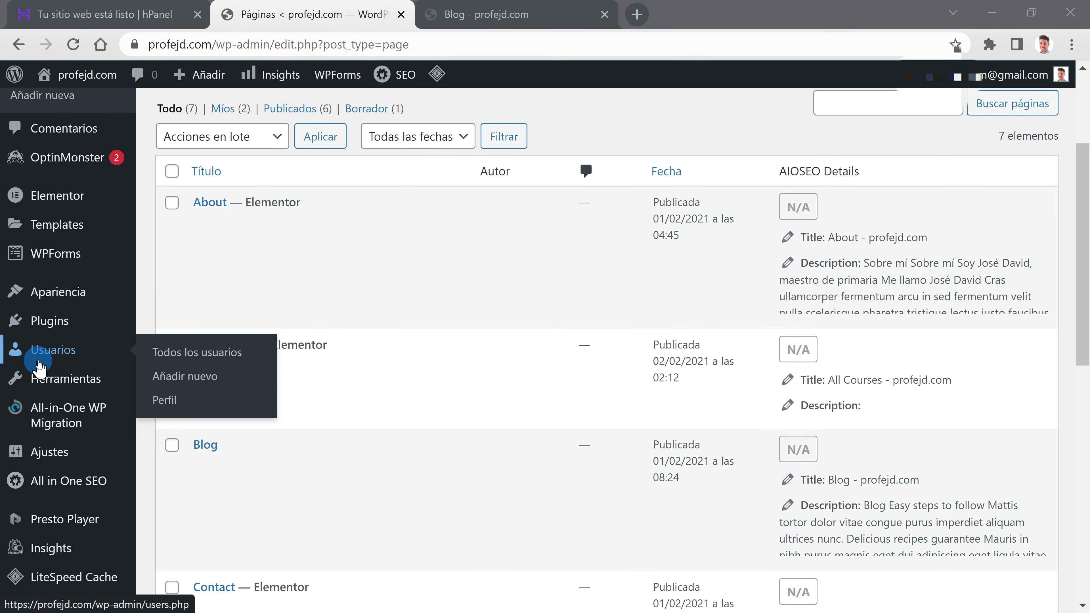
{"action": "left_click", "coordinate": [77, 240]}
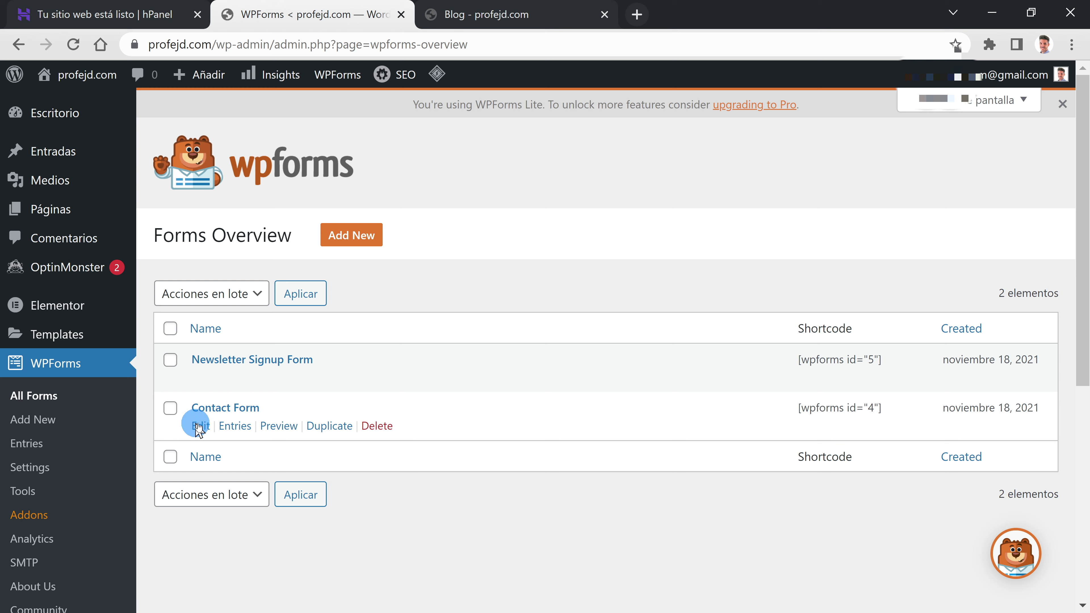
{"action": "left_click", "coordinate": [202, 426]}
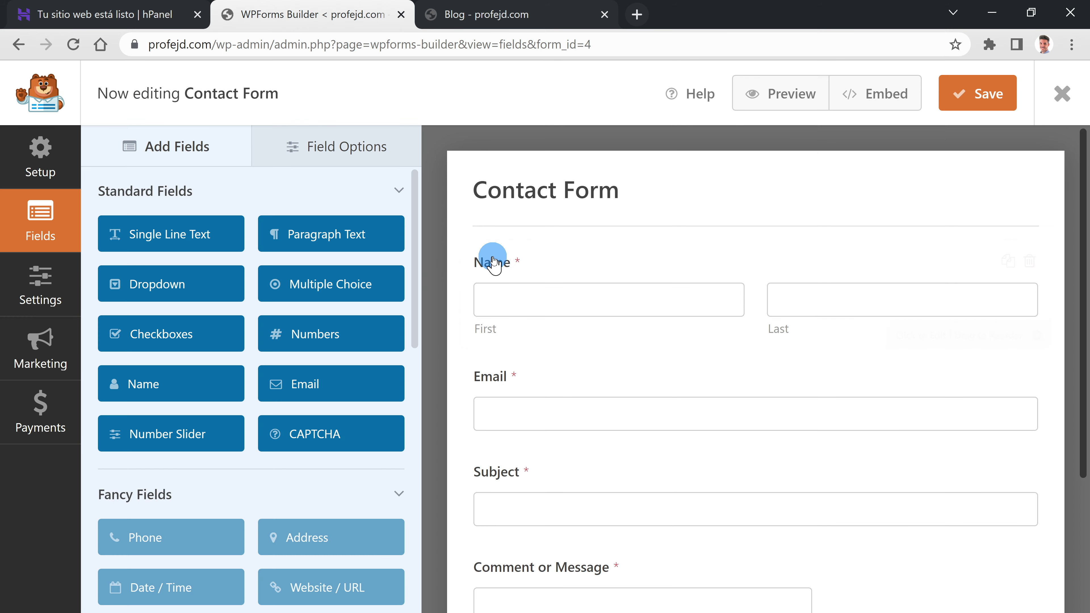
Step: Relabel the form's Name field as "Nombre" and switch its format to a single name box
{"action": "left_click", "coordinate": [489, 267]}
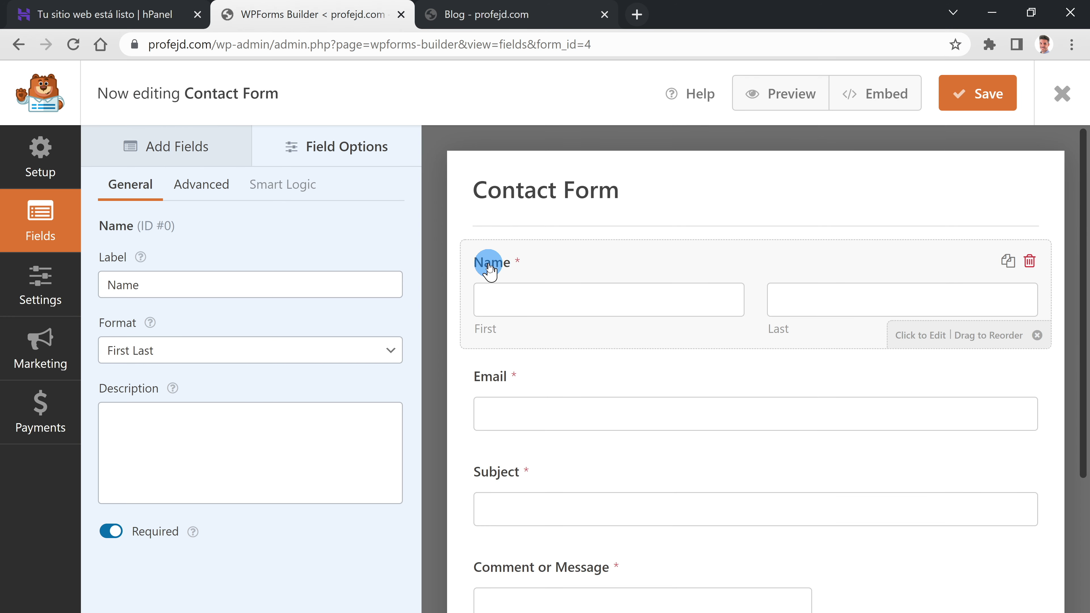
{"action": "double_click", "coordinate": [158, 288]}
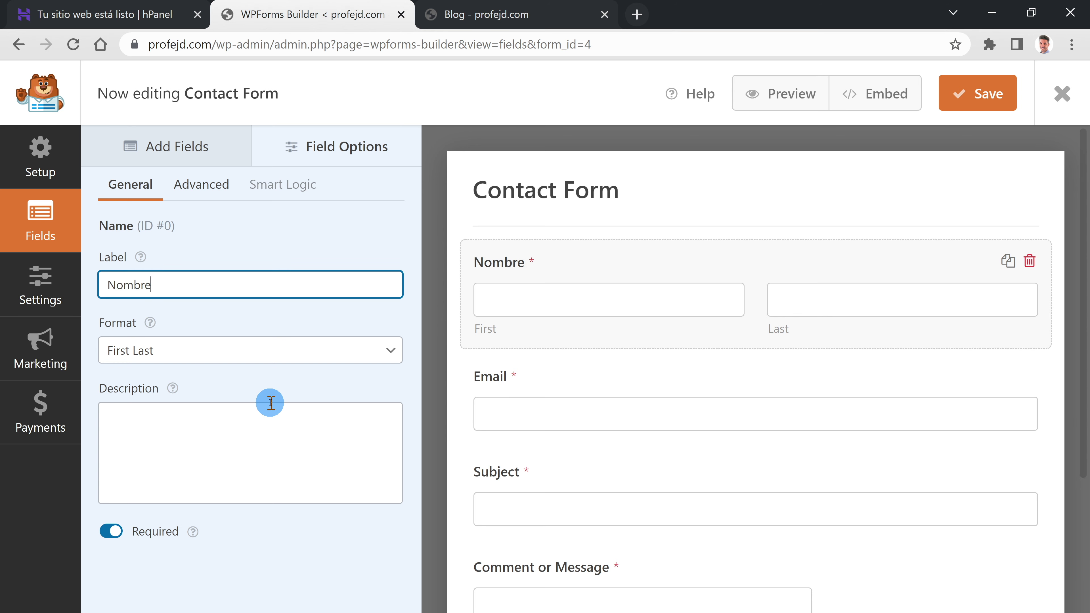
{"action": "left_click", "coordinate": [181, 350]}
{"action": "left_click", "coordinate": [165, 373]}
Step: Relabel the Subject field as "Asunto" and the Comment or Message field as "Mensaje"
{"action": "left_click", "coordinate": [557, 355]}
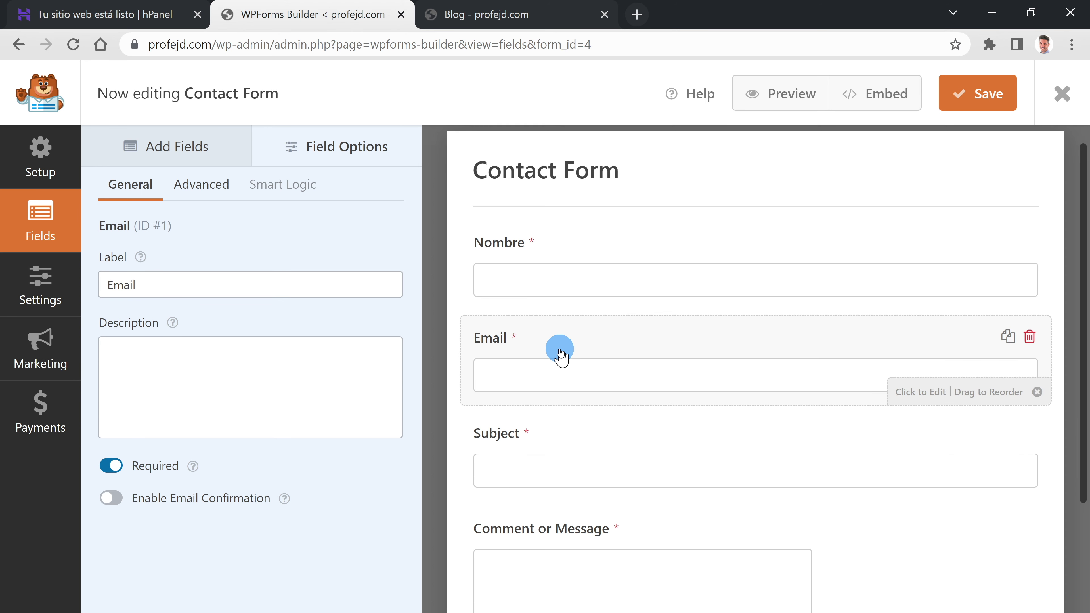
{"action": "left_click", "coordinate": [513, 370]}
{"action": "left_click", "coordinate": [144, 272]}
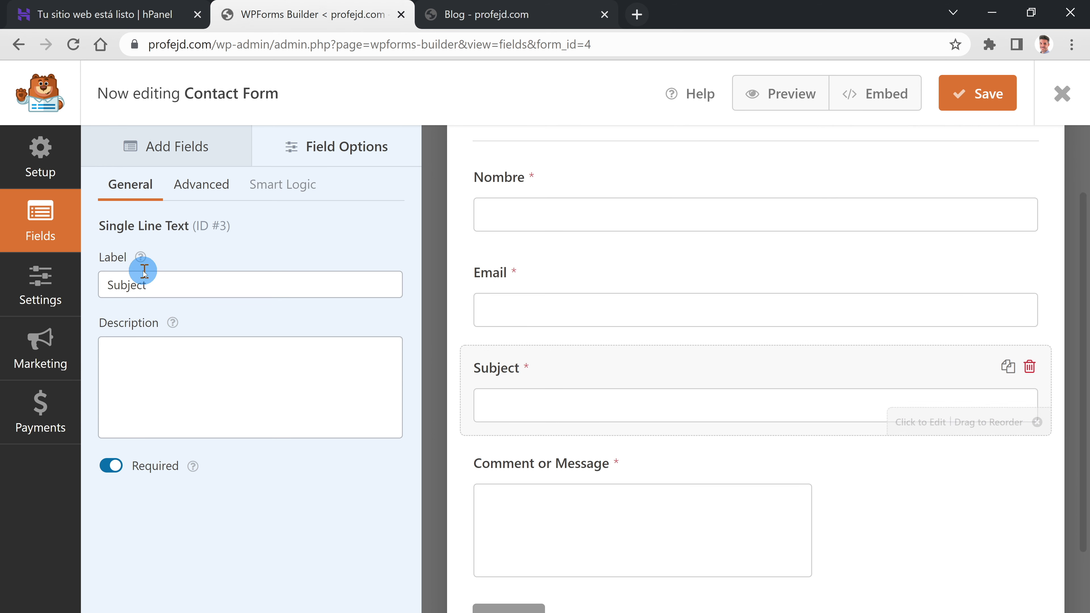
{"action": "left_click", "coordinate": [116, 286]}
{"action": "type", "text": "Asu"}
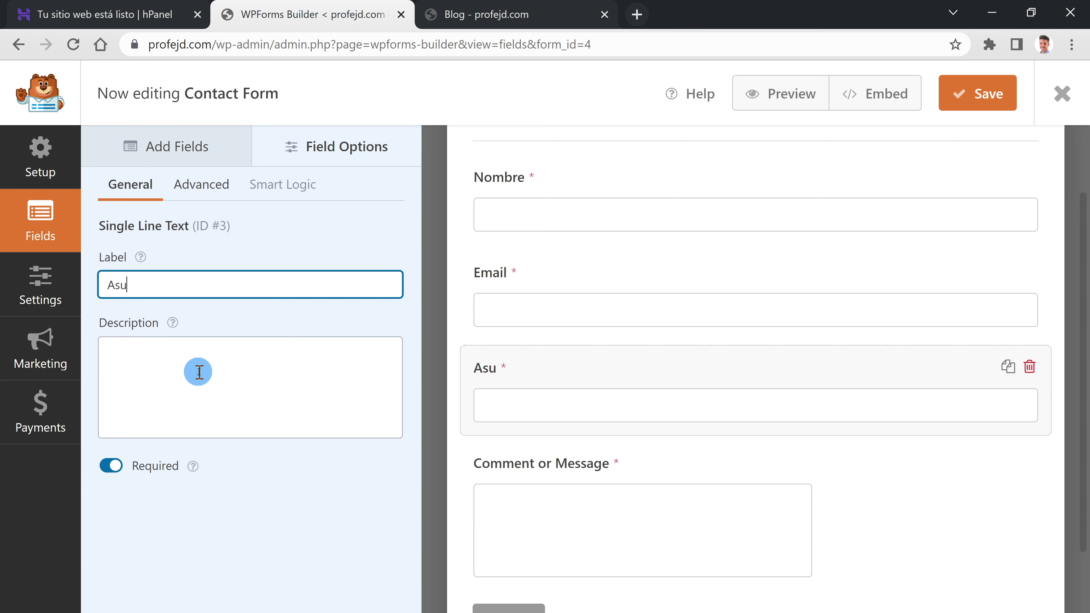
{"action": "type", "text": "nto"}
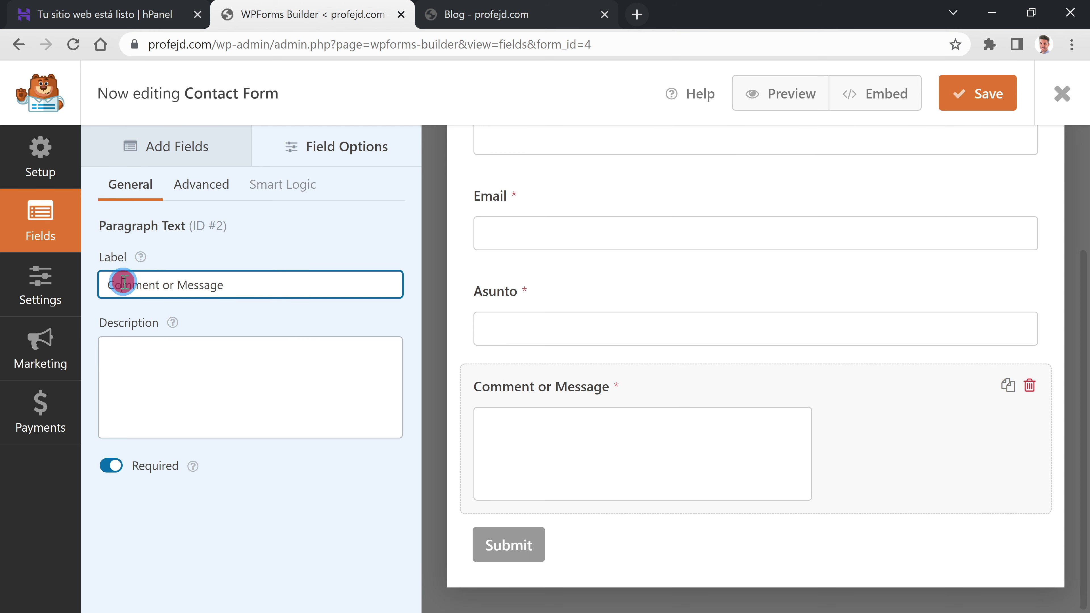
{"action": "triple_click", "coordinate": [121, 283]}
{"action": "type", "text": "Mensaje"}
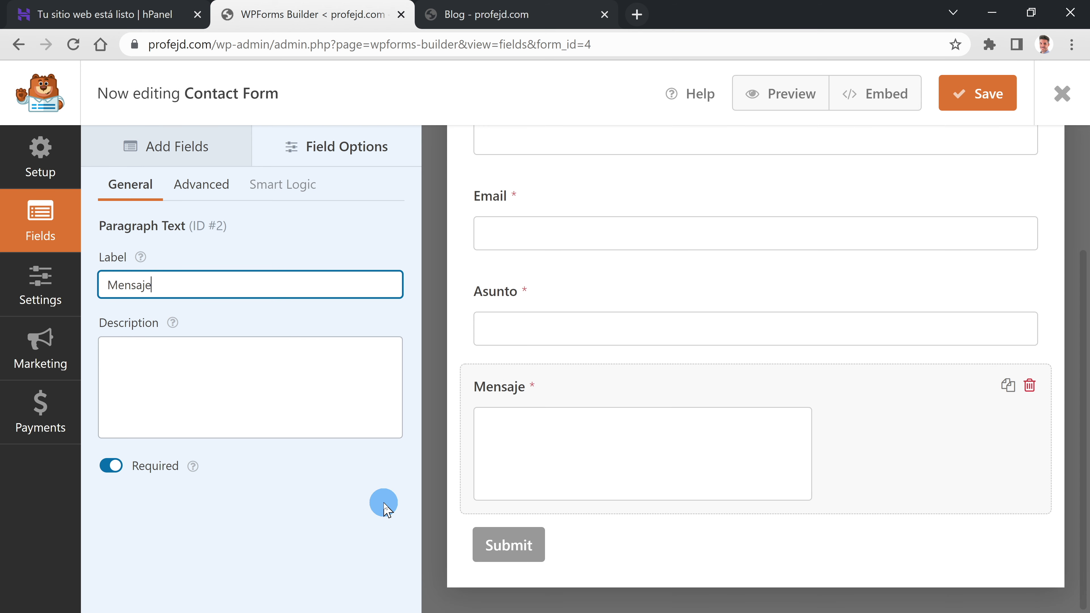